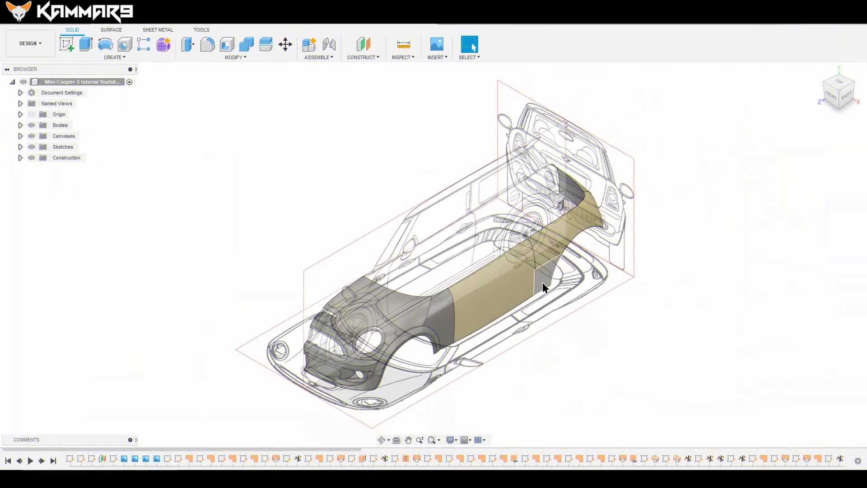
- Start a new sketch on the vertical origin plane that runs along the car's length
{"action": "middle_click_drag", "start_coordinate": [542, 282], "coordinate": [574, 296], "text": "shift"}
{"action": "scroll", "coordinate": [604, 316], "scroll_direction": "up", "scroll_amount": 4}
{"action": "scroll", "coordinate": [590, 267], "scroll_direction": "down", "scroll_amount": 2}
{"action": "middle_click_drag", "start_coordinate": [589, 266], "coordinate": [593, 273], "text": "shift"}
{"action": "scroll", "coordinate": [592, 271], "scroll_direction": "down", "scroll_amount": 4}
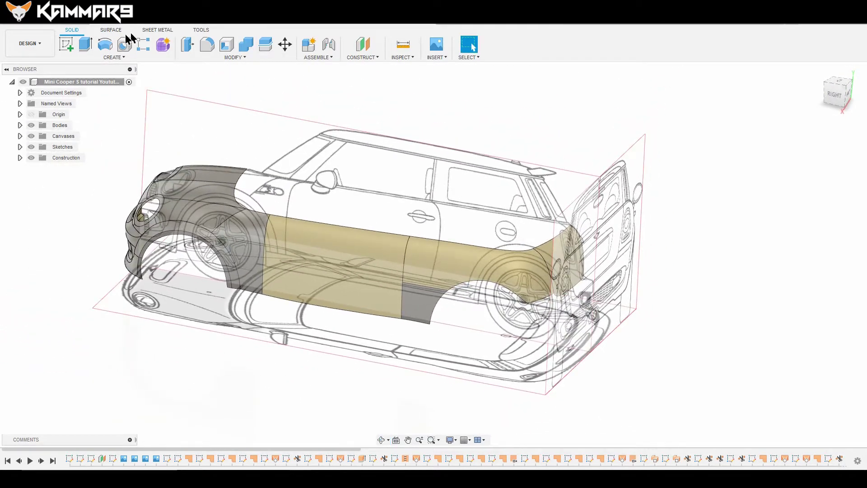
{"action": "left_click", "coordinate": [110, 30]}
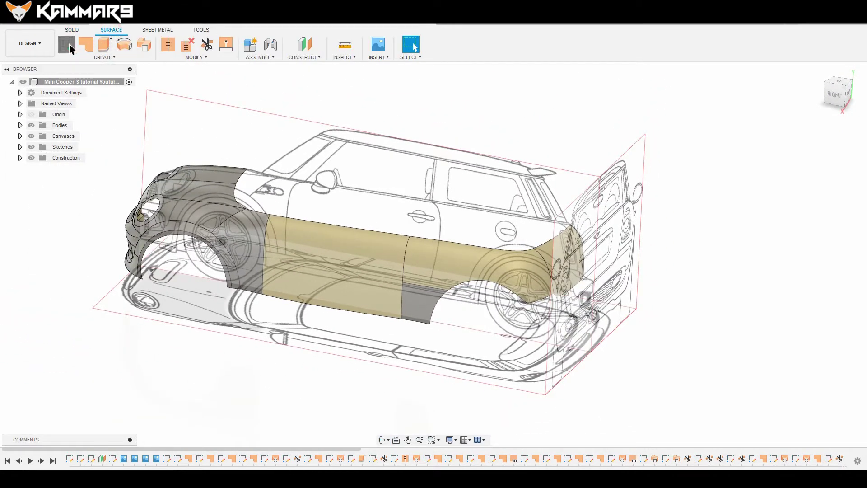
{"action": "left_click", "coordinate": [67, 44]}
{"action": "left_click", "coordinate": [110, 234]}
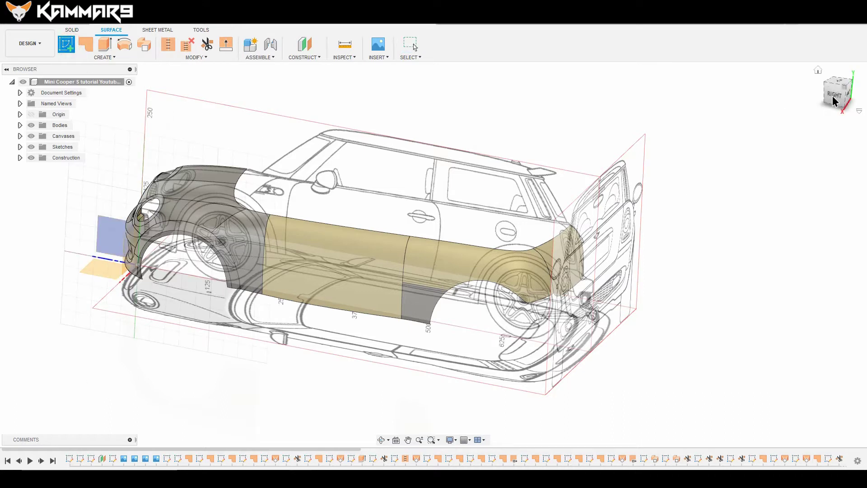
{"action": "left_click", "coordinate": [105, 235]}
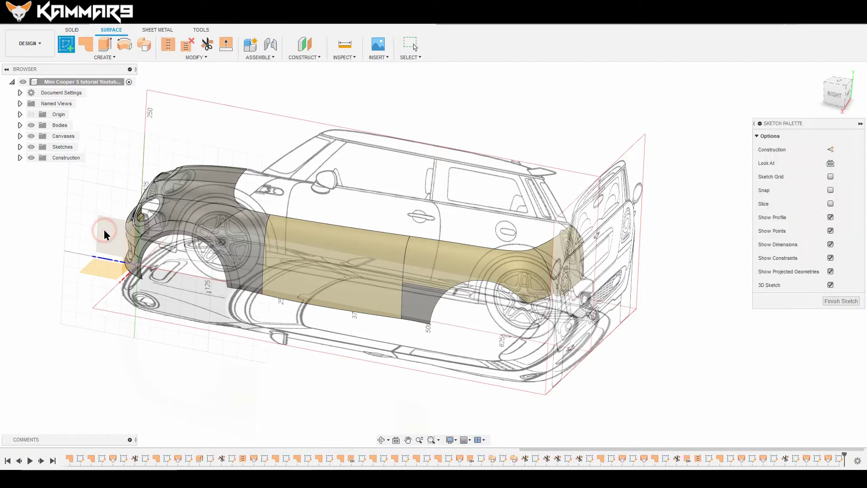
- Draw a two-point spline from the rear body surface's lower centreline corner to the rear bumper's upper corner in the side blueprint
{"action": "left_click", "coordinate": [826, 96]}
{"action": "scroll", "coordinate": [612, 248], "scroll_direction": "up", "scroll_amount": 8}
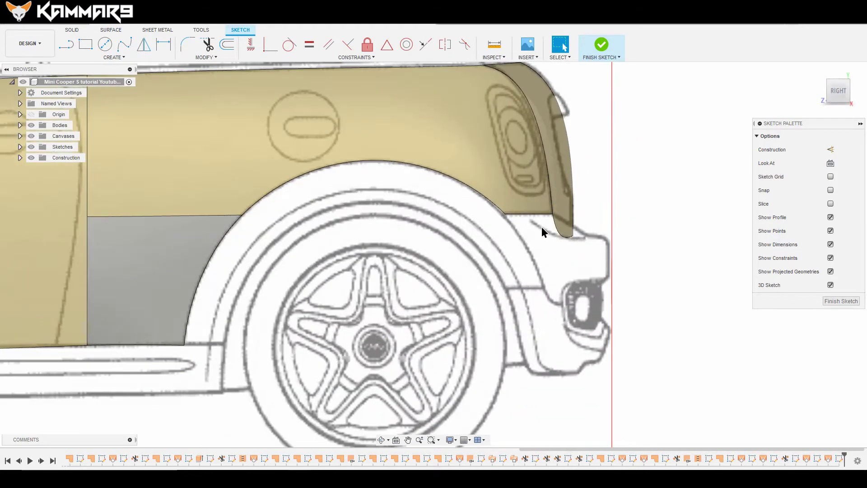
{"action": "scroll", "coordinate": [543, 223], "scroll_direction": "down", "scroll_amount": 1}
{"action": "middle_click_drag", "start_coordinate": [570, 213], "coordinate": [532, 276], "text": "shift"}
{"action": "scroll", "coordinate": [532, 273], "scroll_direction": "up", "scroll_amount": 4}
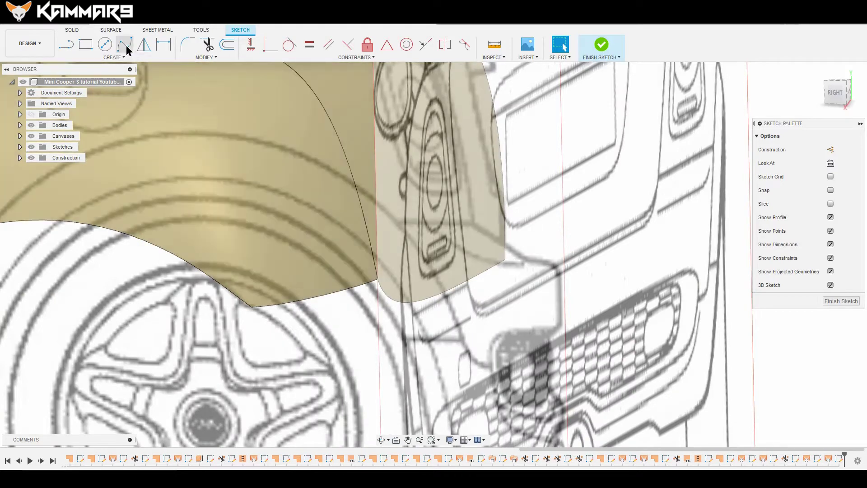
{"action": "left_click", "coordinate": [124, 44]}
{"action": "left_click", "coordinate": [505, 261]}
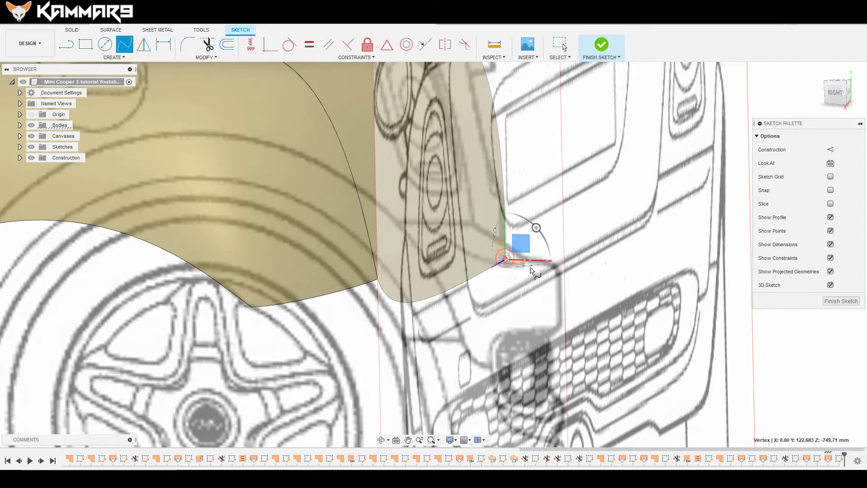
{"action": "left_click", "coordinate": [834, 95]}
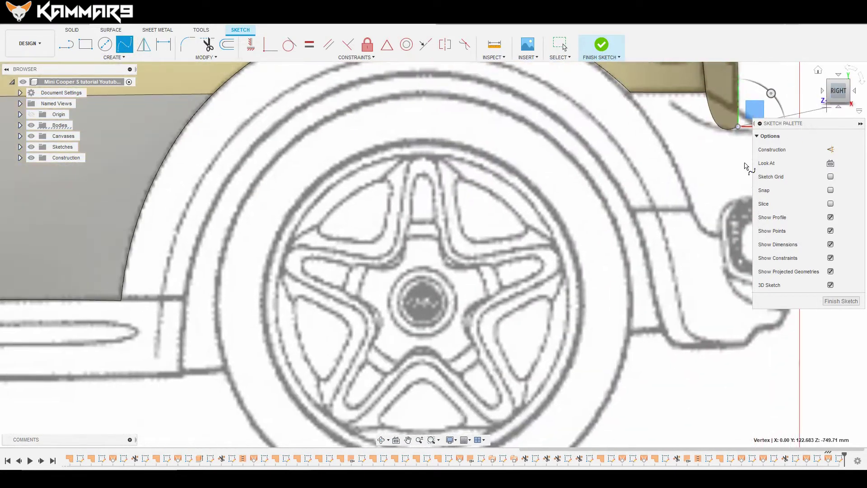
{"action": "scroll", "coordinate": [638, 210], "scroll_direction": "up", "scroll_amount": 6}
{"action": "scroll", "coordinate": [643, 219], "scroll_direction": "up", "scroll_amount": 3}
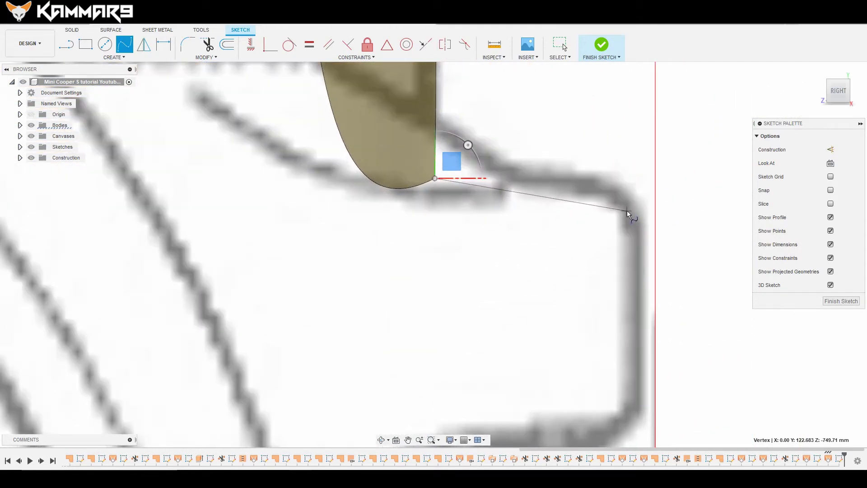
{"action": "left_click", "coordinate": [627, 210]}
{"action": "key", "text": "Escape"}
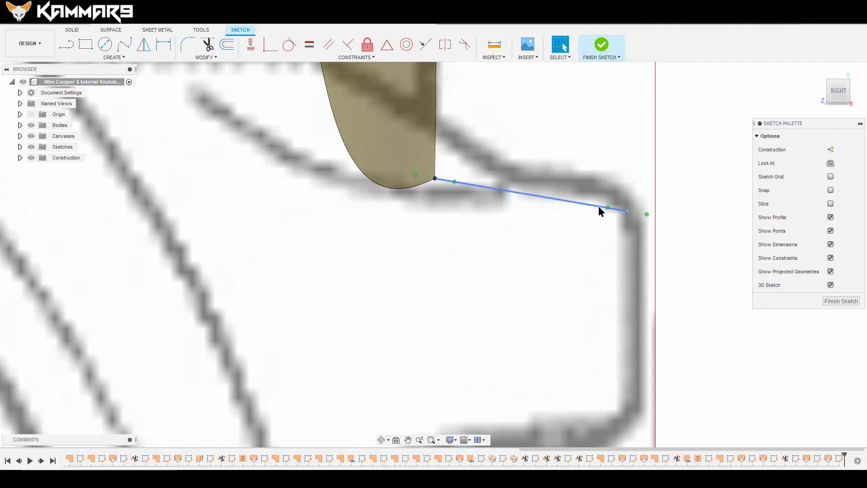
- Move the tangent handle at the spline's bumper end slightly upward so the curve arches along the bumper's top outline
{"action": "left_click", "coordinate": [606, 207]}
{"action": "key", "text": "m"}
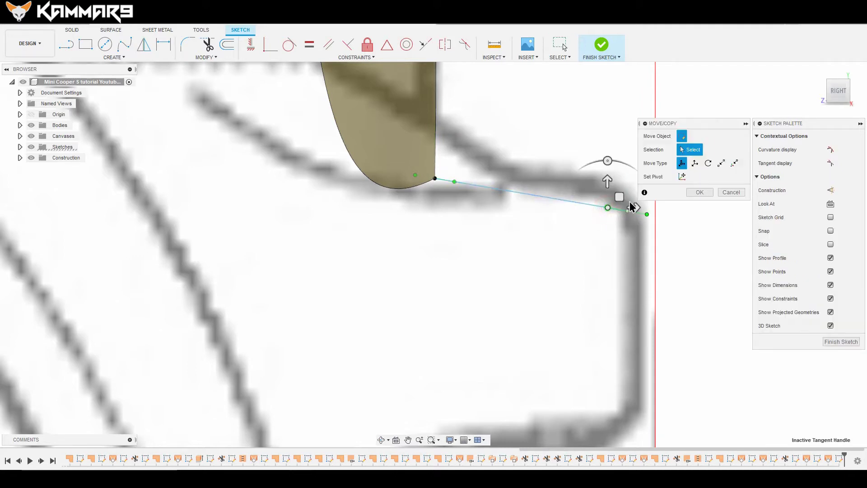
{"action": "left_click_drag", "start_coordinate": [619, 199], "coordinate": [620, 191]}
{"action": "left_click", "coordinate": [699, 192]}
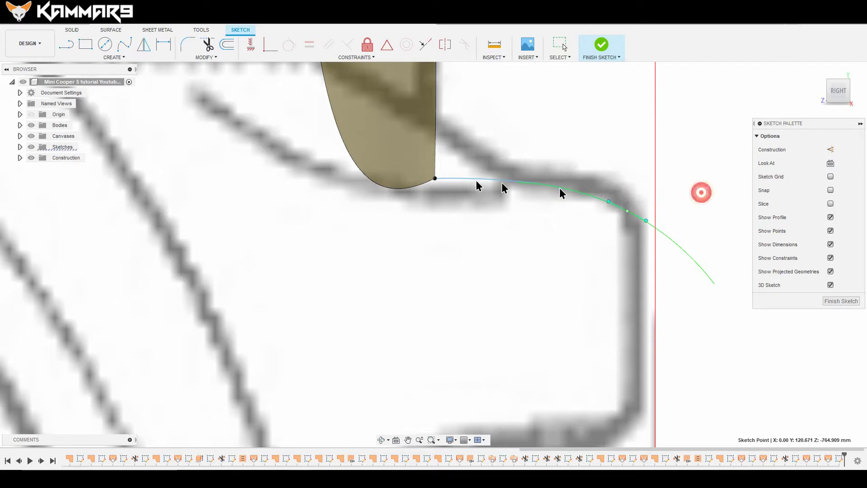
- Constrain the tangent handle at the spline's body-surface end to horizontal
{"action": "left_click", "coordinate": [446, 179]}
{"action": "left_click", "coordinate": [441, 180]}
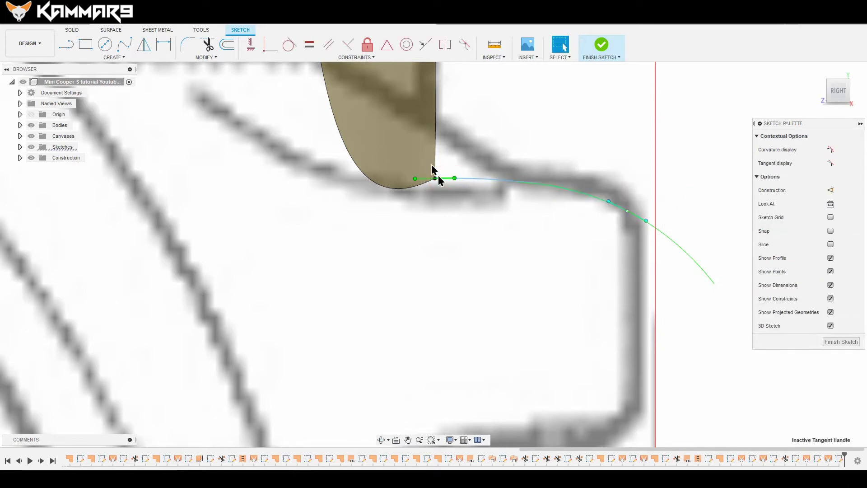
{"action": "left_click", "coordinate": [248, 48]}
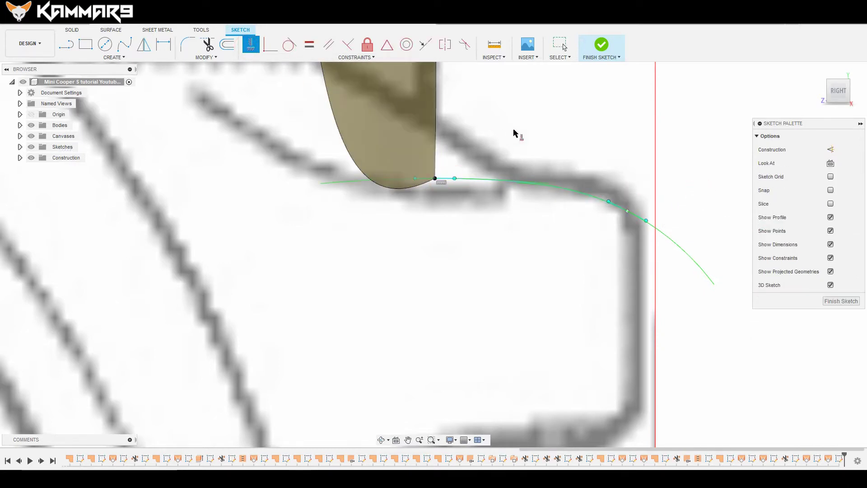
{"action": "key", "text": "Escape"}
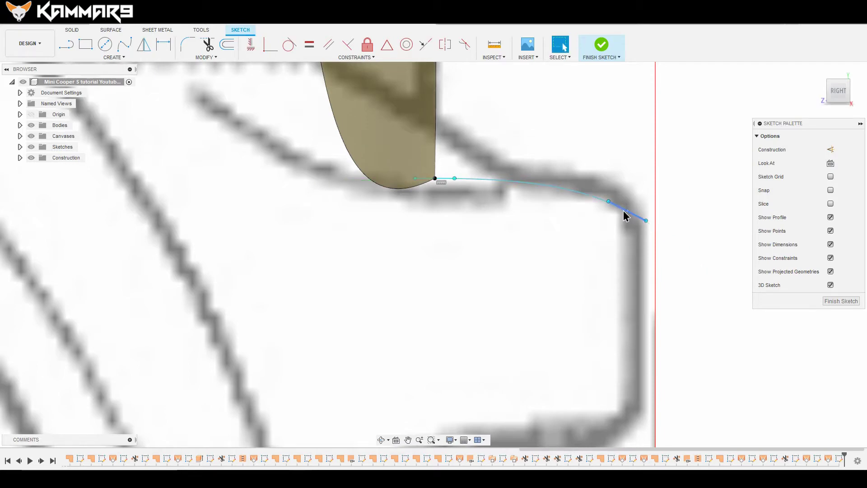
- Draw a second spline from the lower end of the rear body panels' seam to the first spline's bumper end
{"action": "scroll", "coordinate": [551, 179], "scroll_direction": "down", "scroll_amount": 10}
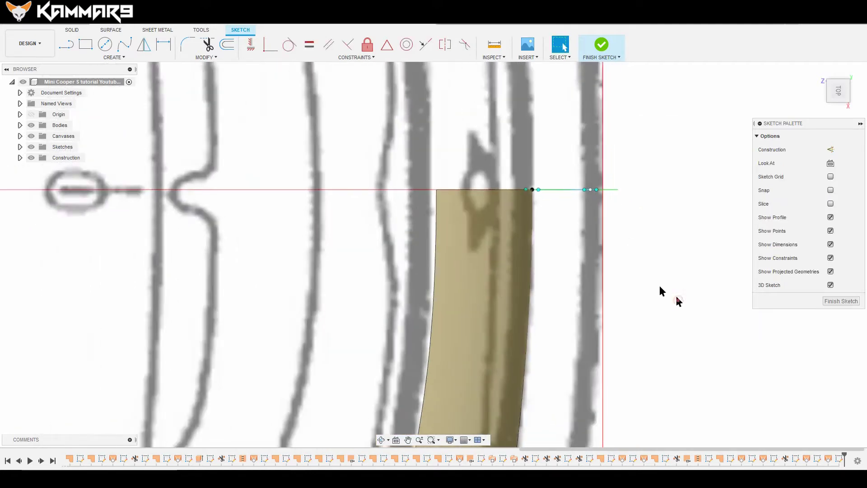
{"action": "middle_click_drag", "start_coordinate": [520, 234], "coordinate": [348, 156], "text": "shift"}
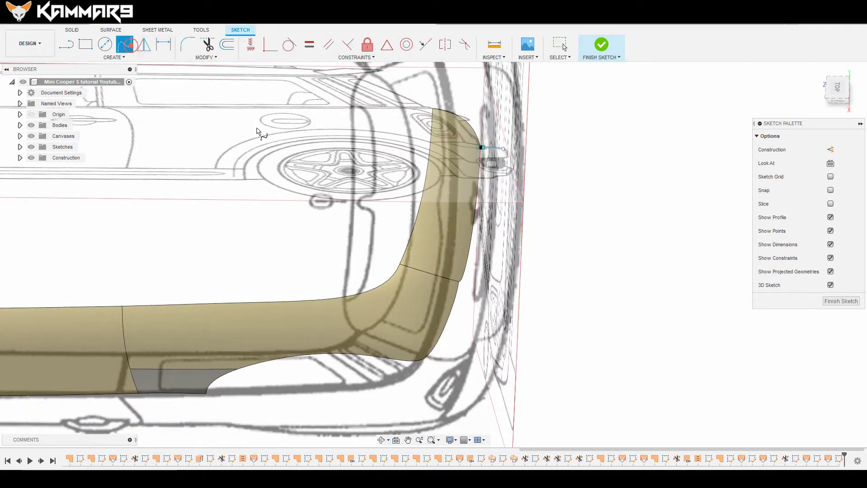
{"action": "scroll", "coordinate": [478, 280], "scroll_direction": "up", "scroll_amount": 6}
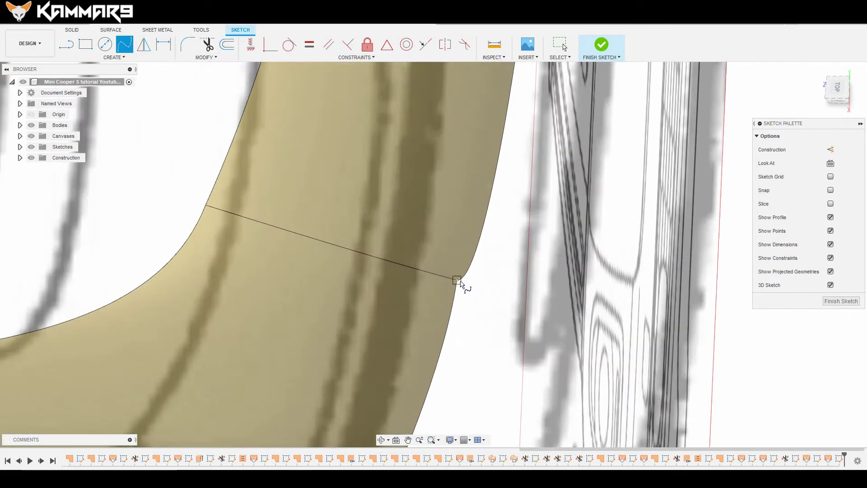
{"action": "left_click", "coordinate": [456, 280]}
{"action": "scroll", "coordinate": [492, 307], "scroll_direction": "down", "scroll_amount": 5}
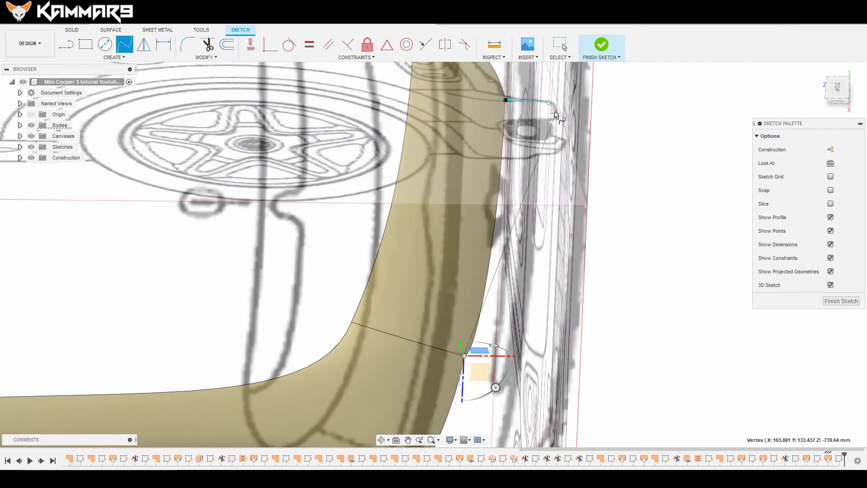
{"action": "left_click", "coordinate": [548, 103]}
{"action": "key", "text": "Escape"}
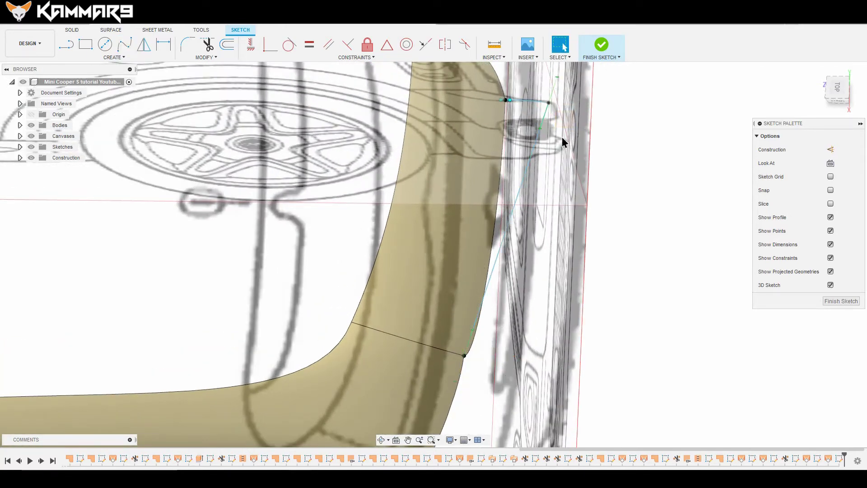
- Apply a Horizontal/Vertical constraint to the second spline's tangent handle at the car's centreline
{"action": "left_click", "coordinate": [537, 140]}
{"action": "left_click", "coordinate": [837, 88]}
{"action": "left_click", "coordinate": [587, 198]}
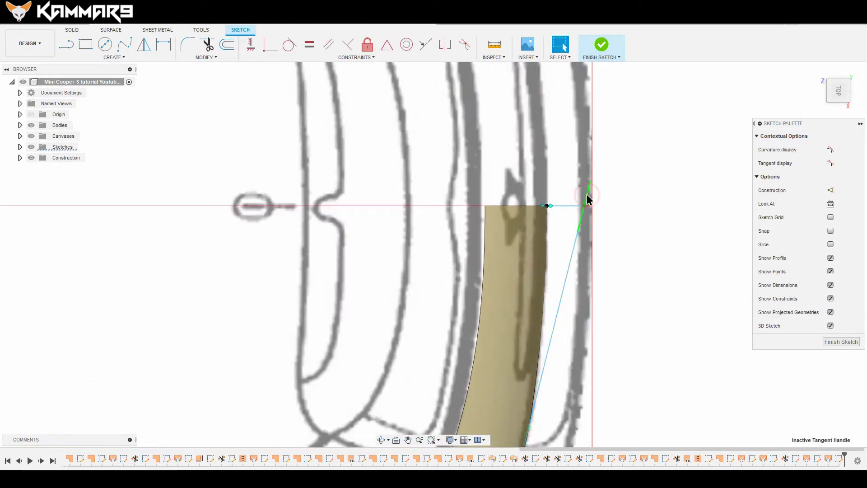
{"action": "left_click", "coordinate": [251, 45]}
{"action": "scroll", "coordinate": [606, 294], "scroll_direction": "down", "scroll_amount": 3}
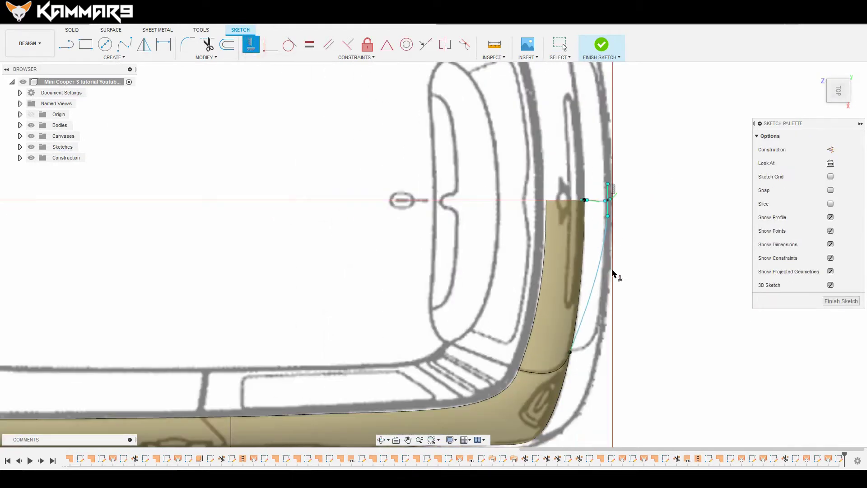
{"action": "scroll", "coordinate": [606, 298], "scroll_direction": "up", "scroll_amount": 3}
{"action": "key", "text": "Escape"}
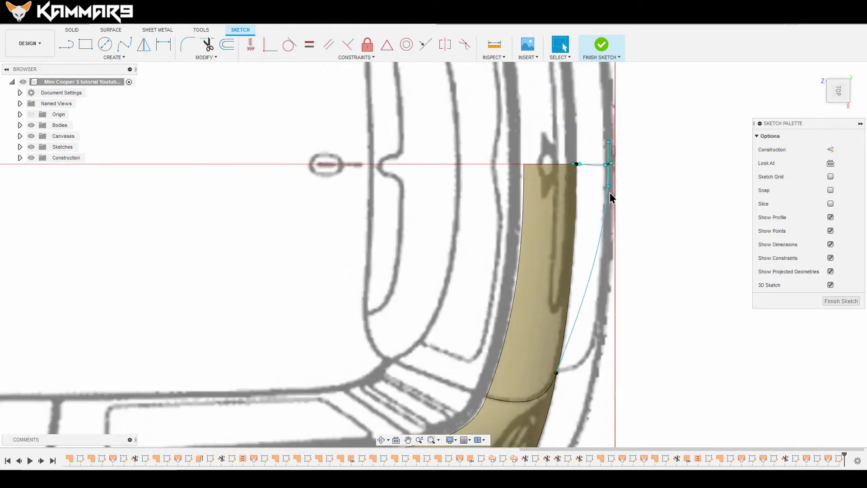
- Lengthen the second spline's centreline tangent handle by about 18.9 mm across the car's width, checking the curve against the rear blueprint
{"action": "left_click", "coordinate": [608, 188]}
{"action": "key", "text": "m"}
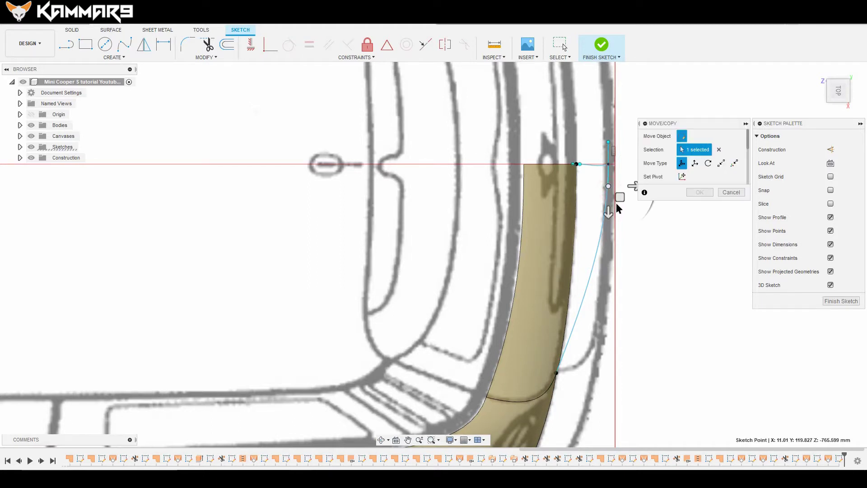
{"action": "left_click_drag", "start_coordinate": [611, 216], "coordinate": [610, 252]}
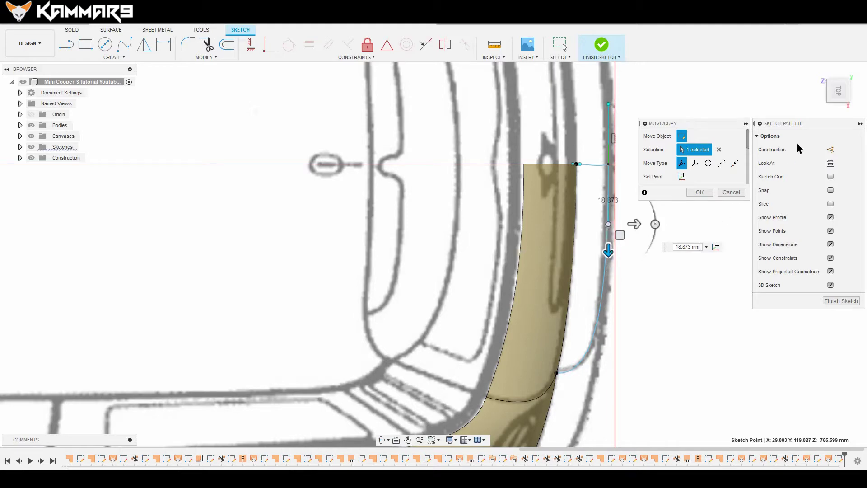
{"action": "left_click", "coordinate": [851, 98]}
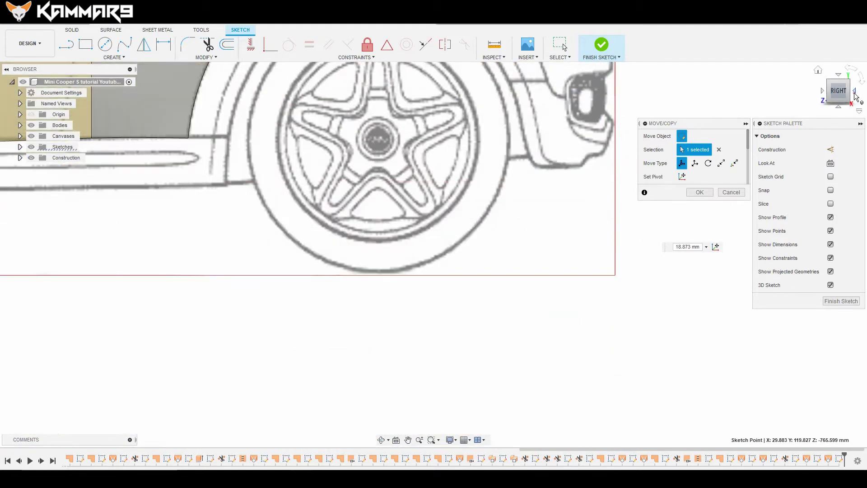
{"action": "left_click", "coordinate": [855, 95]}
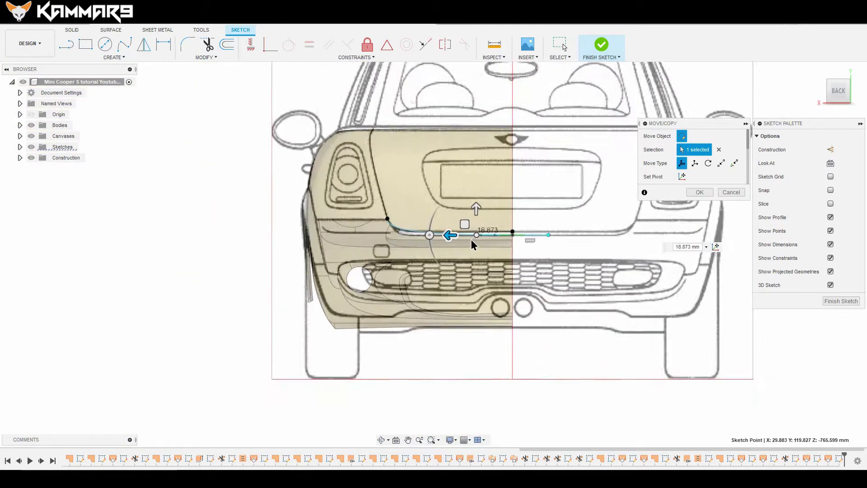
{"action": "scroll", "coordinate": [471, 240], "scroll_direction": "up", "scroll_amount": 3}
{"action": "scroll", "coordinate": [483, 254], "scroll_direction": "down", "scroll_amount": 1}
{"action": "scroll", "coordinate": [447, 257], "scroll_direction": "down", "scroll_amount": 4}
{"action": "scroll", "coordinate": [455, 252], "scroll_direction": "up", "scroll_amount": 1}
{"action": "scroll", "coordinate": [453, 253], "scroll_direction": "up", "scroll_amount": 5}
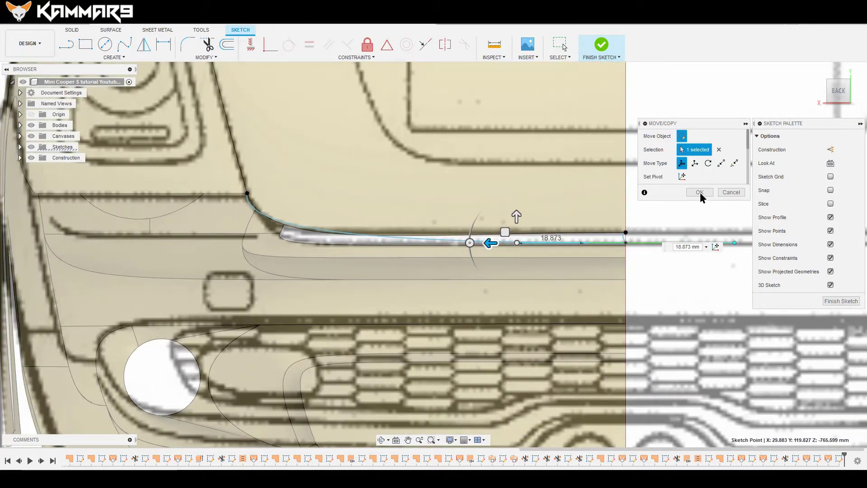
{"action": "left_click", "coordinate": [700, 193]}
- Activate the second spline's tangent handle at the body panel seam
{"action": "left_click", "coordinate": [301, 230]}
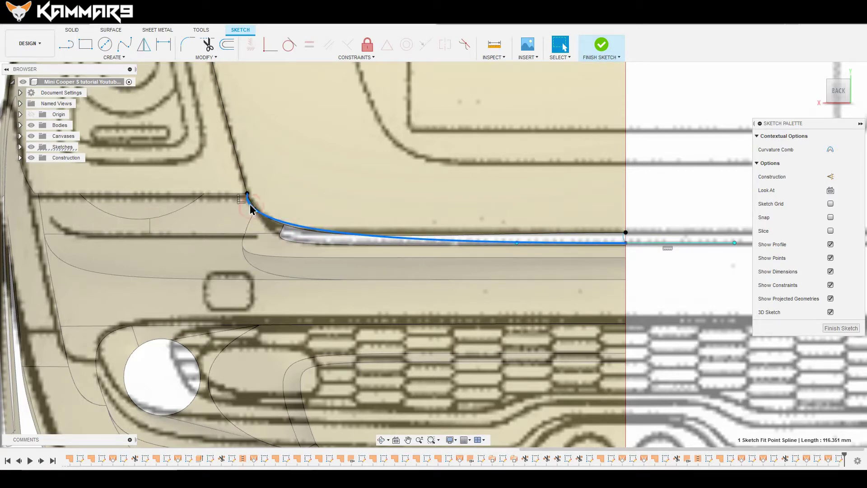
{"action": "scroll", "coordinate": [246, 202], "scroll_direction": "up", "scroll_amount": 5}
{"action": "left_click", "coordinate": [250, 185]}
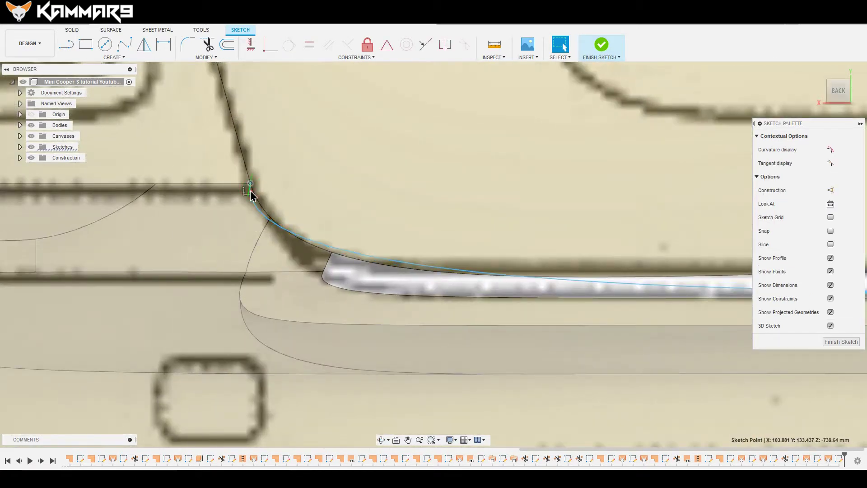
{"action": "right_click", "coordinate": [251, 193]}
{"action": "left_click", "coordinate": [251, 240]}
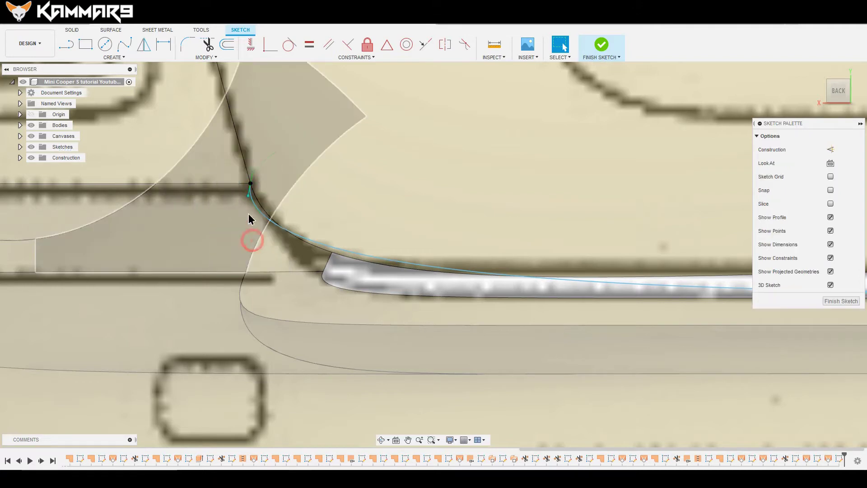
- Move the seam-end tangent handle about -2.79 mm in Y and -1.99 mm in Z to follow the tailgate's lower corner
{"action": "scroll", "coordinate": [244, 212], "scroll_direction": "down", "scroll_amount": 3}
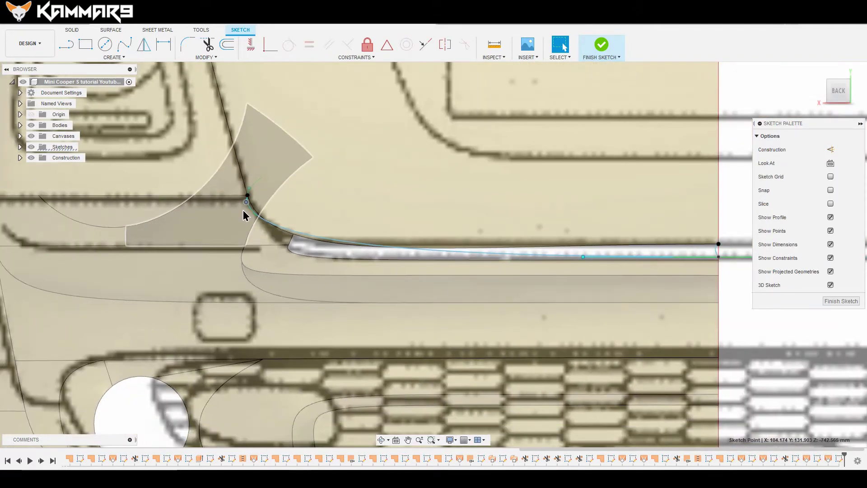
{"action": "key", "text": "m"}
{"action": "left_click_drag", "start_coordinate": [237, 194], "coordinate": [244, 205]}
{"action": "scroll", "coordinate": [350, 178], "scroll_direction": "down", "scroll_amount": 5}
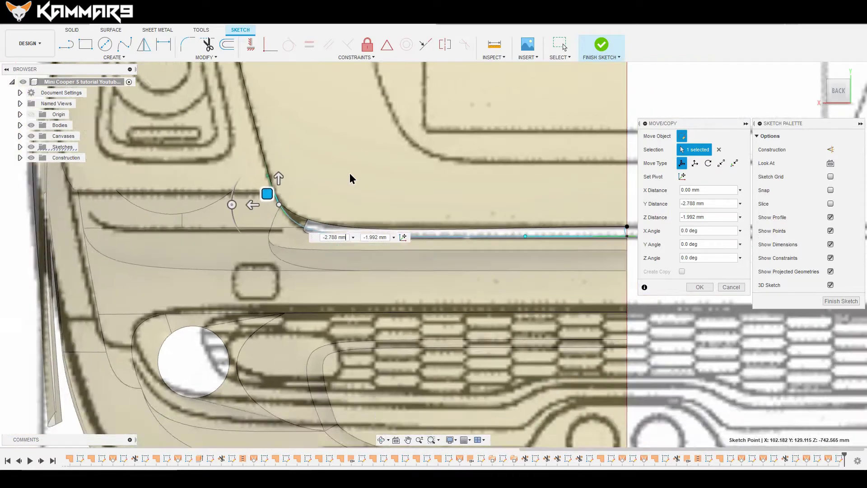
{"action": "scroll", "coordinate": [499, 208], "scroll_direction": "up", "scroll_amount": 1}
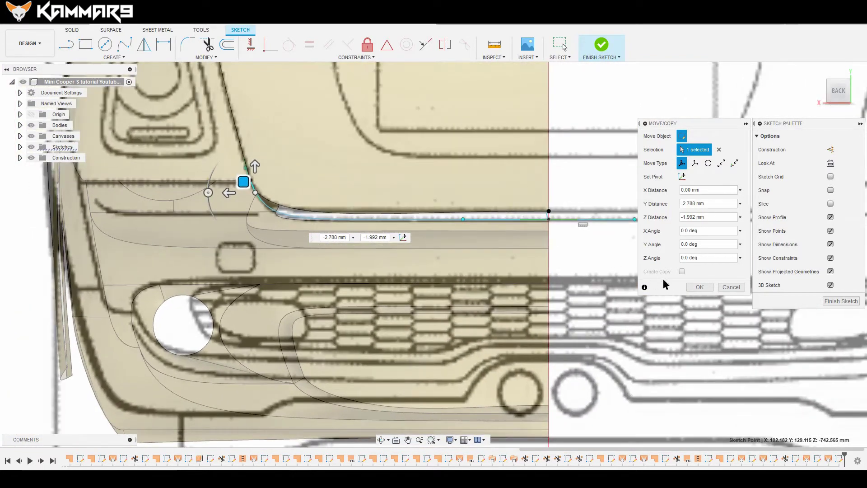
{"action": "left_click", "coordinate": [699, 288]}
{"action": "scroll", "coordinate": [323, 224], "scroll_direction": "down", "scroll_amount": 5}
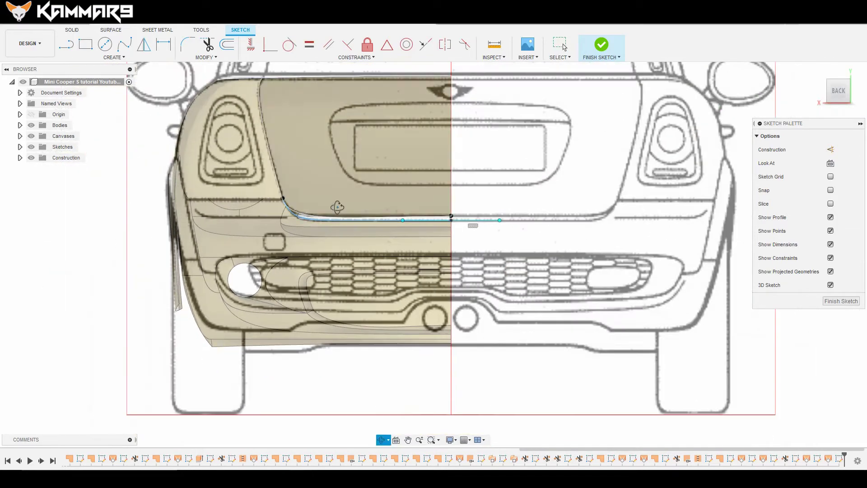
- Hide the front-end bodies from Body6 through Body100 so only the rear and side panels remain displayed
{"action": "middle_click_drag", "start_coordinate": [337, 208], "coordinate": [335, 235], "text": "shift"}
{"action": "scroll", "coordinate": [335, 235], "scroll_direction": "down", "scroll_amount": 3}
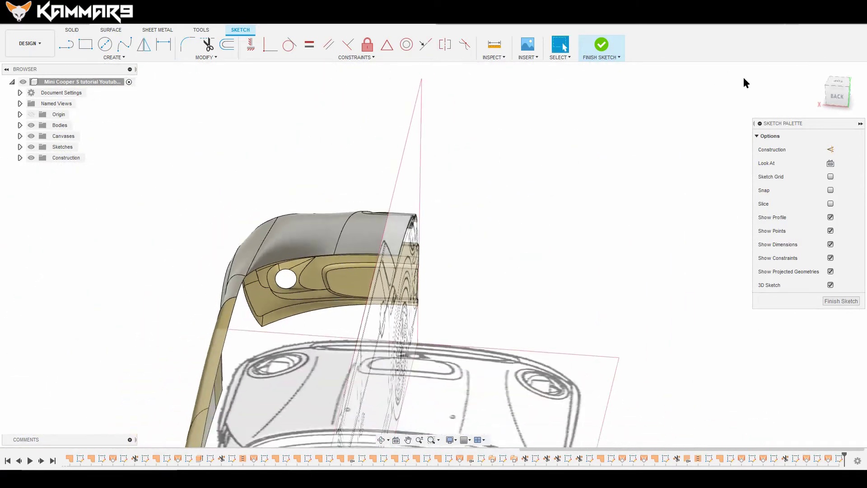
{"action": "left_click", "coordinate": [829, 97]}
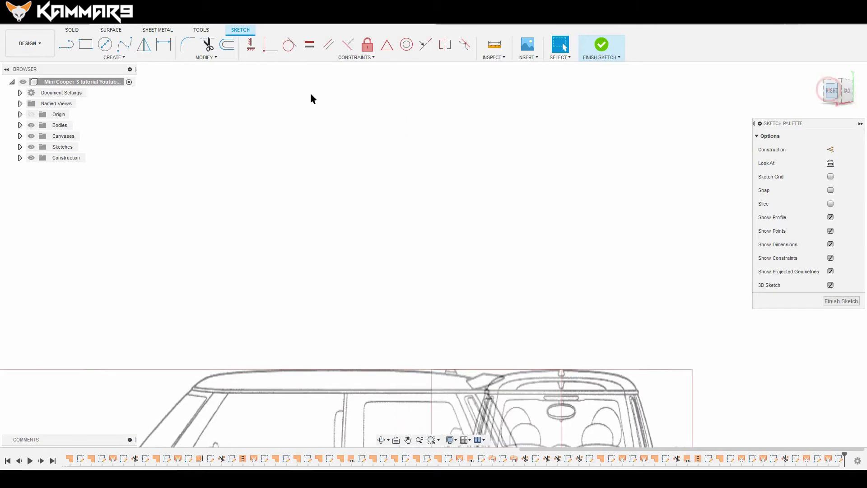
{"action": "left_click", "coordinate": [20, 125]}
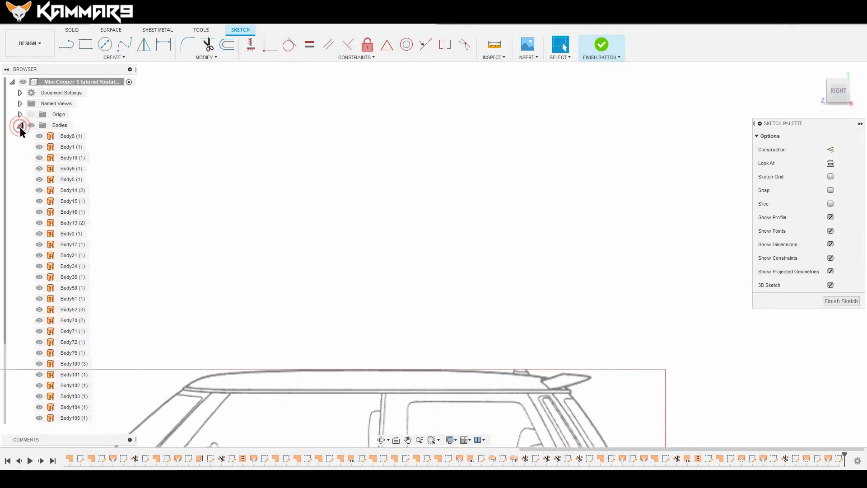
{"action": "left_click", "coordinate": [45, 135]}
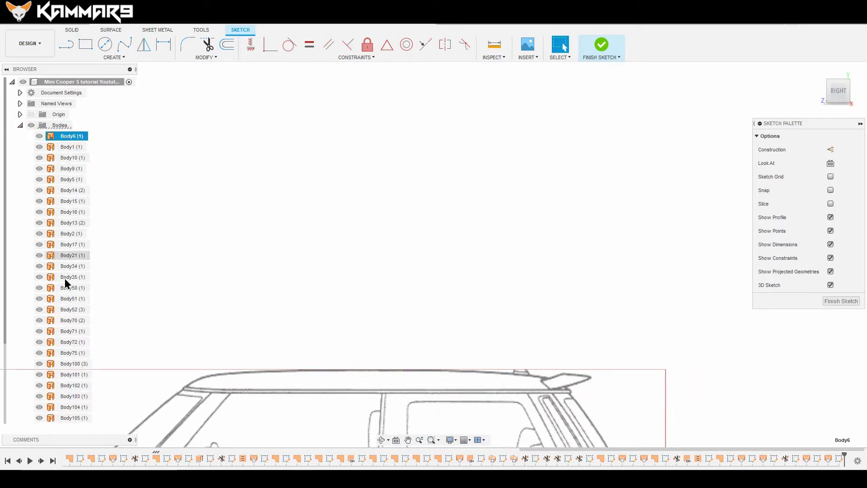
{"action": "left_click", "coordinate": [71, 364], "text": "shift"}
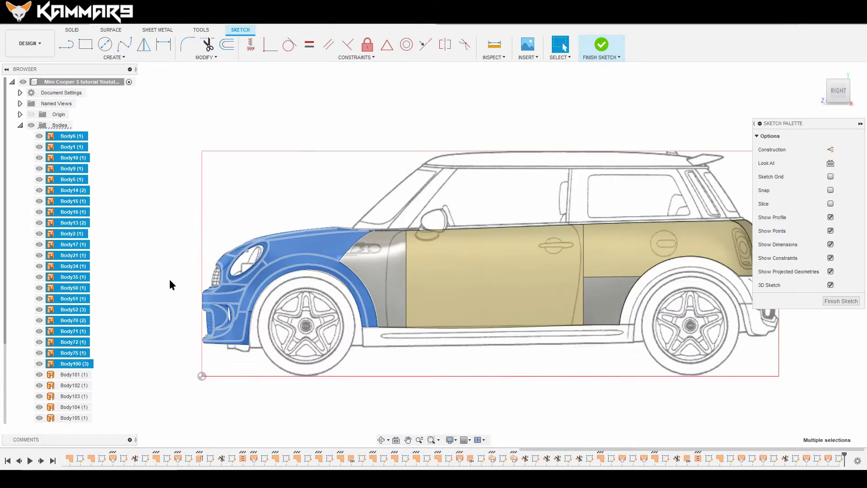
{"action": "right_click", "coordinate": [74, 279]}
{"action": "left_click", "coordinate": [108, 411]}
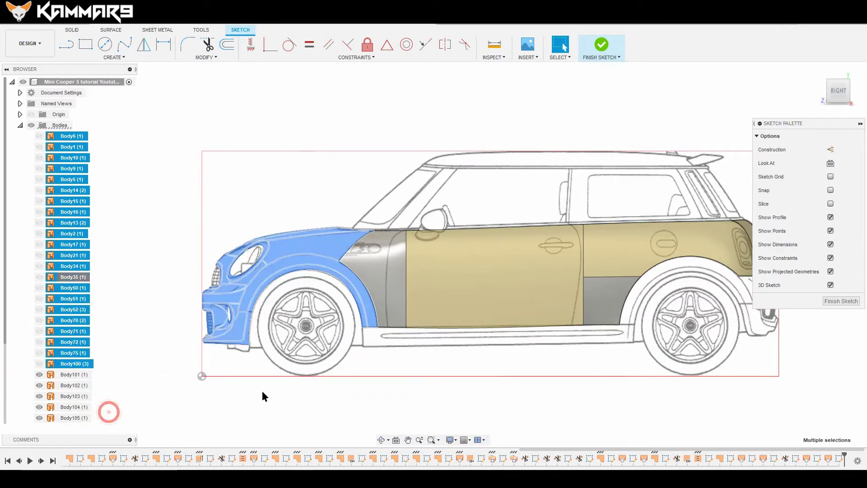
- Try to align the lower tangent handle's two end points on the short centreline spline with a Horizontal/Vertical constraint in the rear view
{"action": "left_click", "coordinate": [820, 78]}
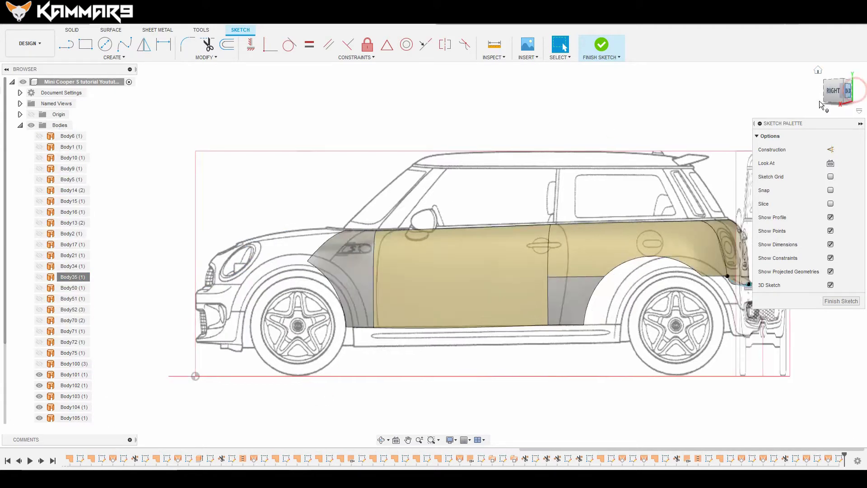
{"action": "scroll", "coordinate": [367, 286], "scroll_direction": "up", "scroll_amount": 5}
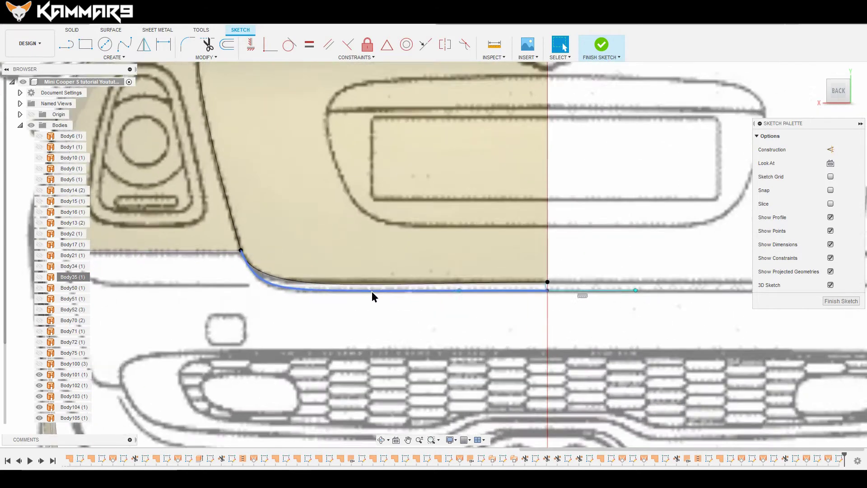
{"action": "scroll", "coordinate": [557, 294], "scroll_direction": "up", "scroll_amount": 5}
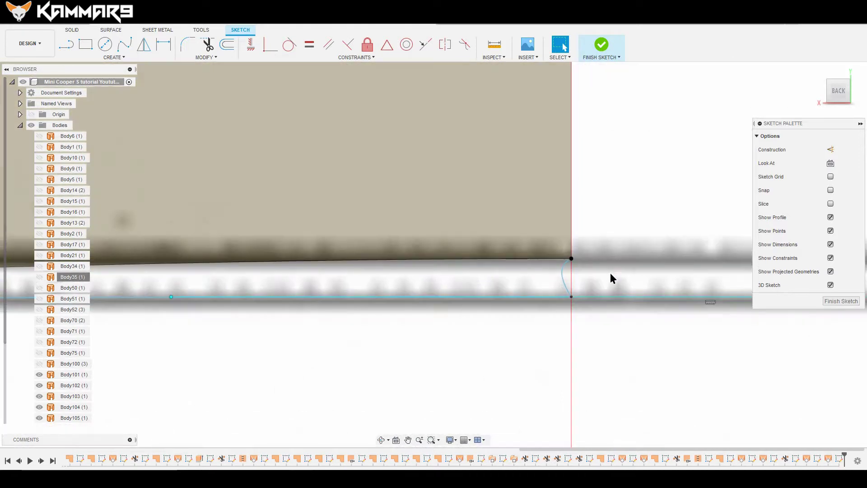
{"action": "left_click", "coordinate": [563, 276]}
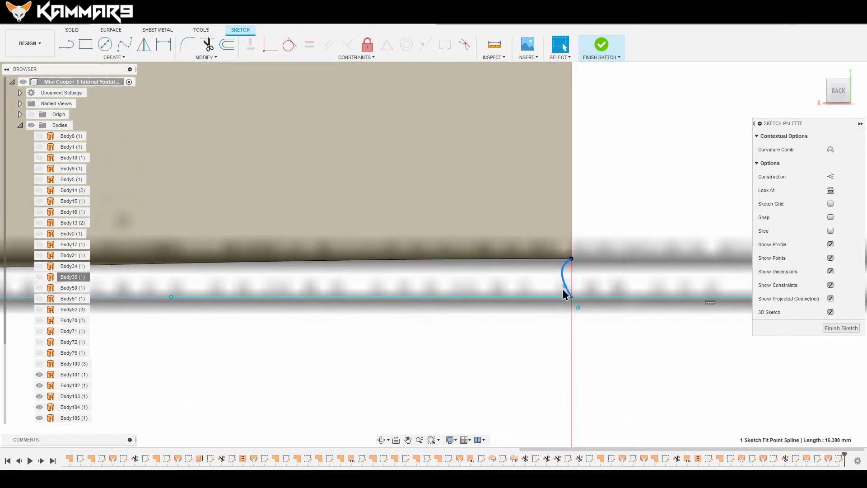
{"action": "left_click", "coordinate": [564, 286]}
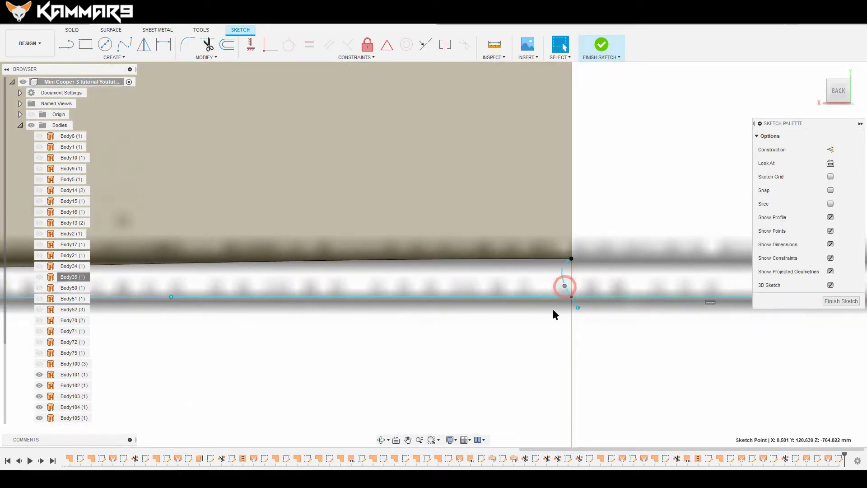
{"action": "left_click", "coordinate": [248, 45]}
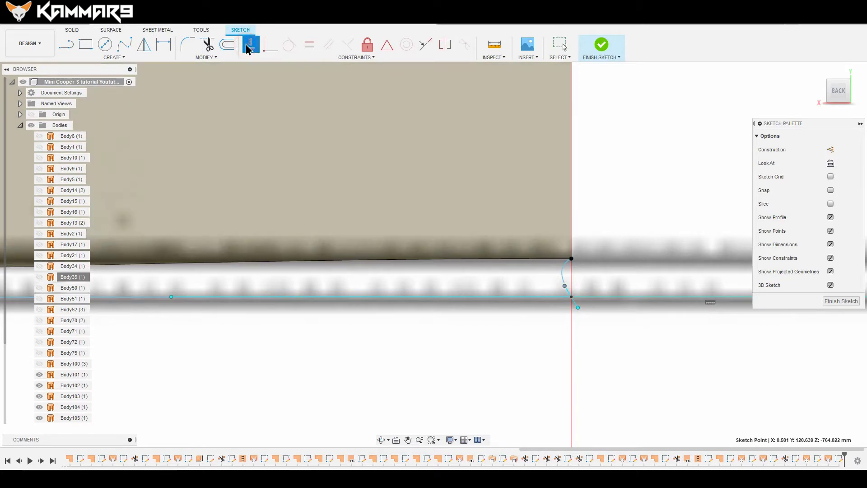
{"action": "scroll", "coordinate": [581, 311], "scroll_direction": "up", "scroll_amount": 1}
{"action": "left_click", "coordinate": [580, 309]}
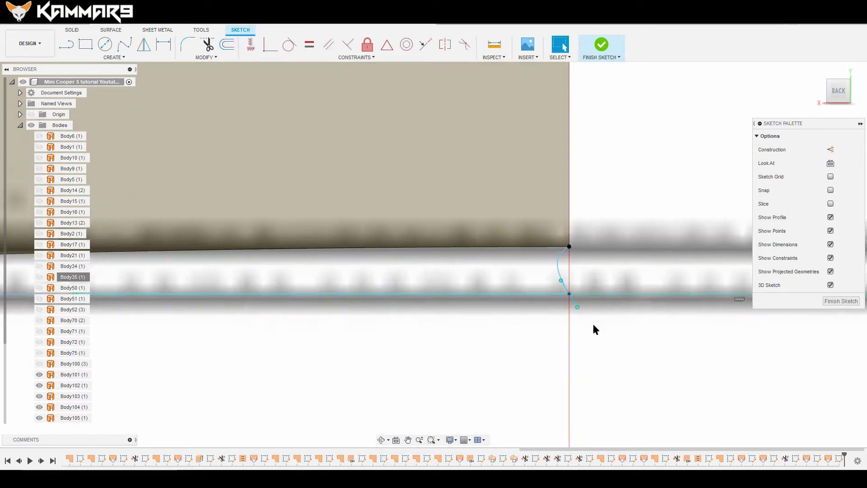
- Apply a Horizontal/Vertical constraint to the short centreline spline's lower tangent handle, working against the top-view blueprint
{"action": "left_click", "coordinate": [557, 265]}
{"action": "scroll", "coordinate": [470, 240], "scroll_direction": "down", "scroll_amount": 2}
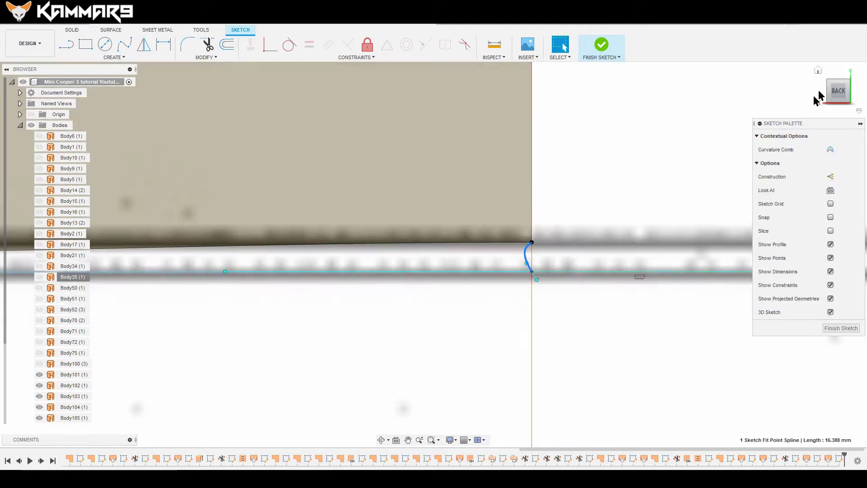
{"action": "left_click", "coordinate": [838, 75]}
{"action": "scroll", "coordinate": [558, 170], "scroll_direction": "down", "scroll_amount": 3}
{"action": "scroll", "coordinate": [557, 203], "scroll_direction": "down", "scroll_amount": 3}
{"action": "scroll", "coordinate": [557, 361], "scroll_direction": "down", "scroll_amount": 1}
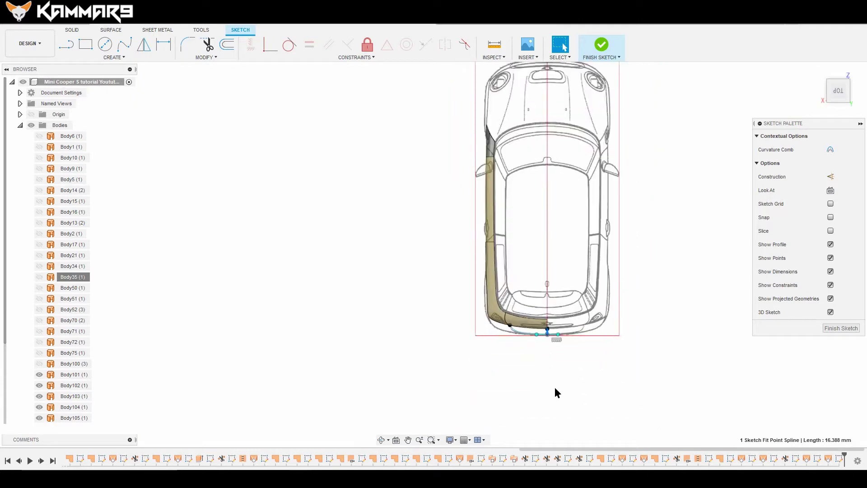
{"action": "scroll", "coordinate": [570, 284], "scroll_direction": "up", "scroll_amount": 5}
{"action": "scroll", "coordinate": [570, 284], "scroll_direction": "up", "scroll_amount": 8}
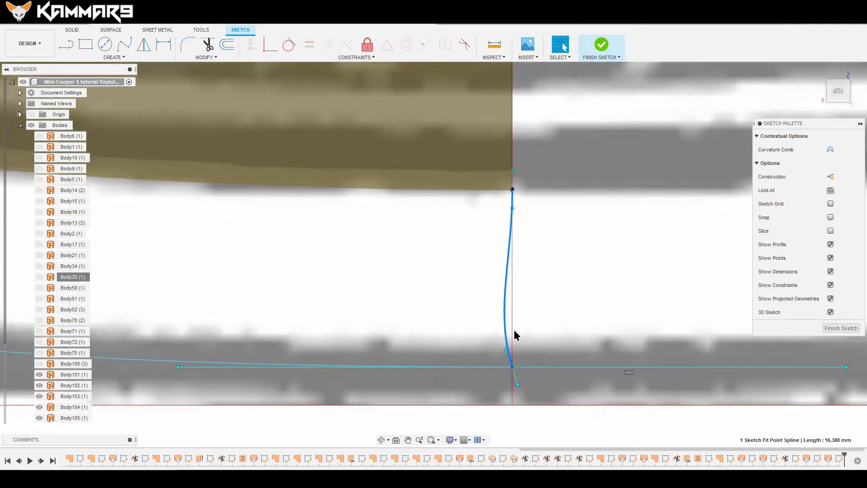
{"action": "scroll", "coordinate": [537, 352], "scroll_direction": "up", "scroll_amount": 1}
{"action": "left_click", "coordinate": [553, 315]}
{"action": "left_click", "coordinate": [511, 360]}
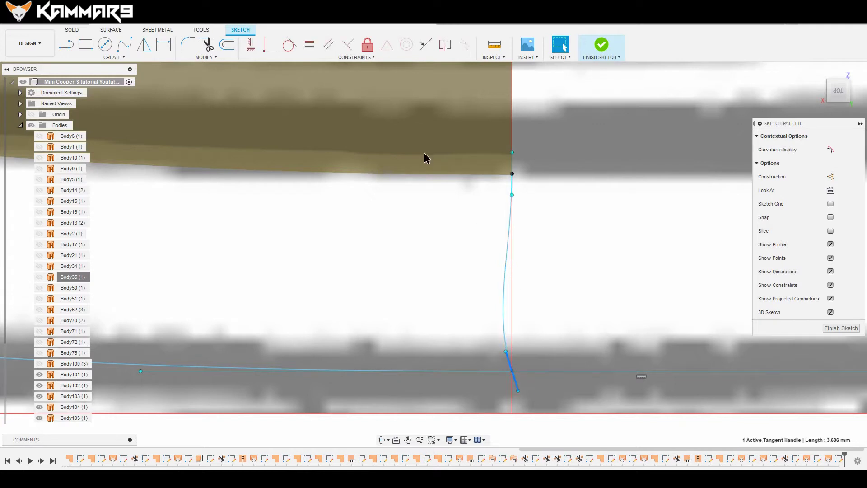
{"action": "left_click", "coordinate": [248, 44]}
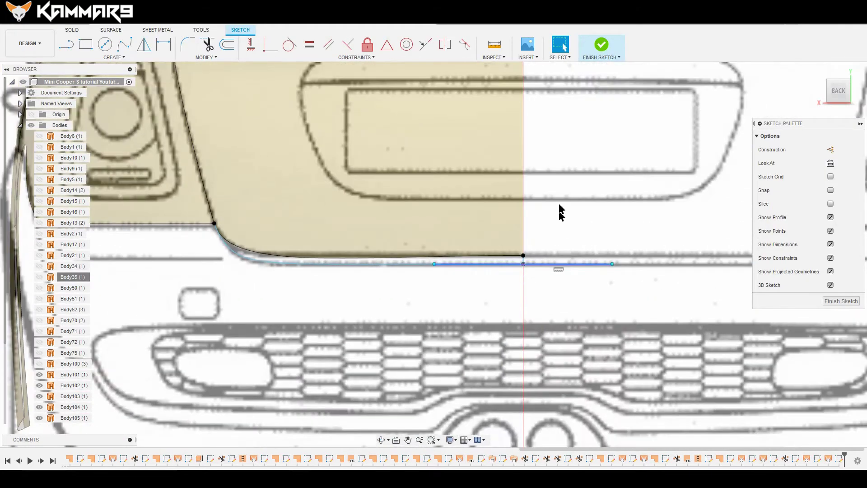
- Set the camera projection to Perspective with Ortho Faces
{"action": "middle_click_drag", "start_coordinate": [572, 200], "coordinate": [569, 205], "text": "shift"}
{"action": "scroll", "coordinate": [569, 205], "scroll_direction": "down", "scroll_amount": 5}
{"action": "scroll", "coordinate": [461, 309], "scroll_direction": "up", "scroll_amount": 3}
{"action": "mouse_move", "coordinate": [459, 310]}
{"action": "middle_mouse_down", "text": "shift"}
{"action": "mouse_move", "coordinate": [431, 309]}
{"action": "mouse_move", "coordinate": [446, 315]}
{"action": "middle_mouse_up", "text": "shift"}
{"action": "scroll", "coordinate": [446, 315], "scroll_direction": "down", "scroll_amount": 2}
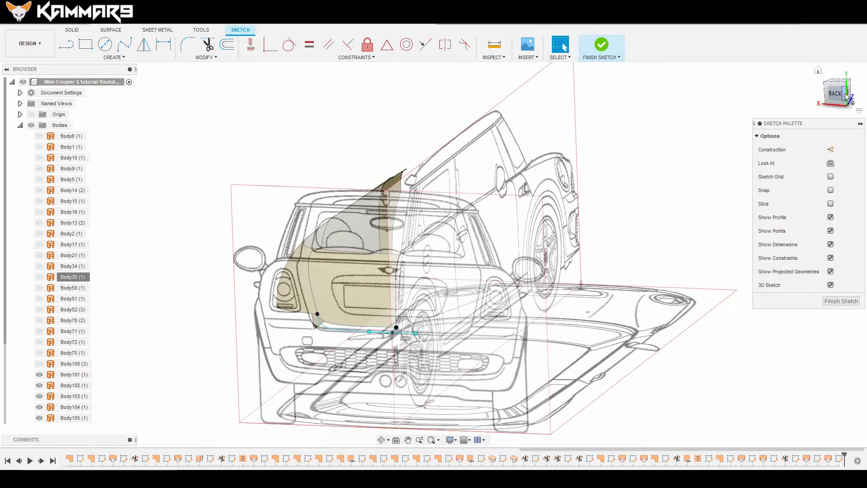
{"action": "right_click", "coordinate": [844, 93]}
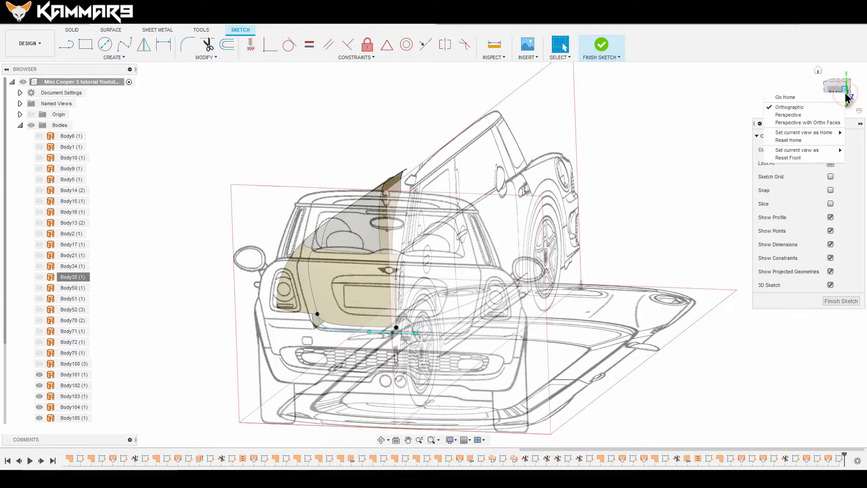
{"action": "left_click", "coordinate": [797, 123]}
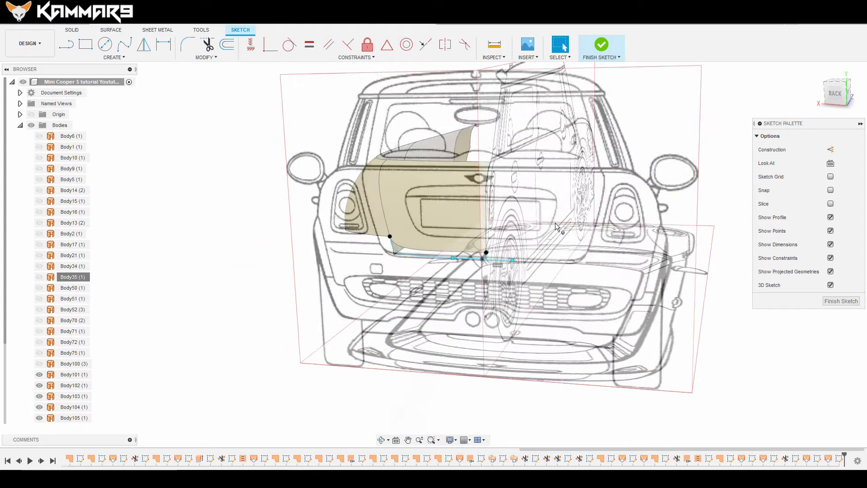
{"action": "mouse_move", "coordinate": [554, 227]}
{"action": "middle_mouse_down", "text": "shift"}
{"action": "mouse_move", "coordinate": [607, 244]}
{"action": "mouse_move", "coordinate": [575, 232]}
{"action": "mouse_move", "coordinate": [580, 237]}
{"action": "middle_mouse_up", "text": "shift"}
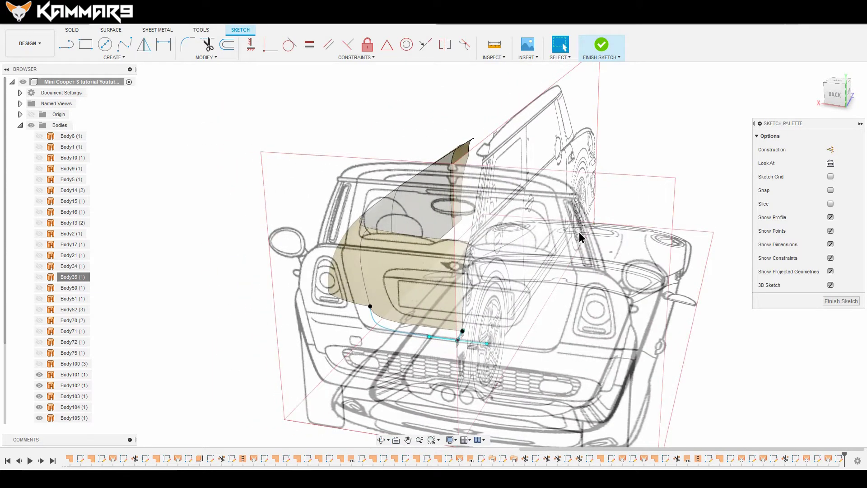
{"action": "middle_click_drag", "start_coordinate": [692, 343], "coordinate": [751, 318], "text": "shift"}
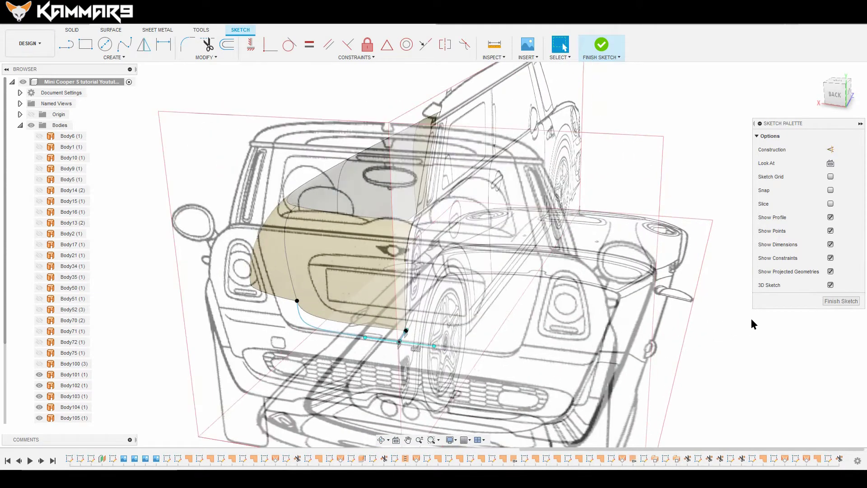
- Finish the 3D sketch and hide all blueprint canvases
{"action": "left_click", "coordinate": [829, 301]}
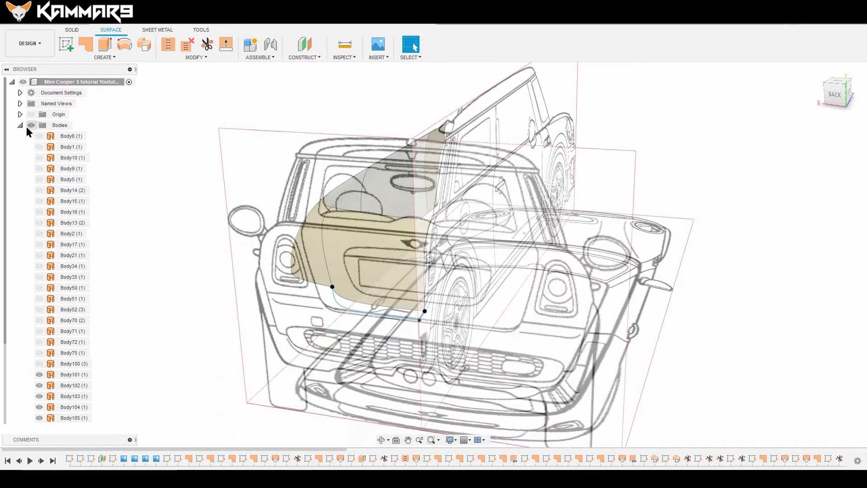
{"action": "left_click", "coordinate": [20, 126]}
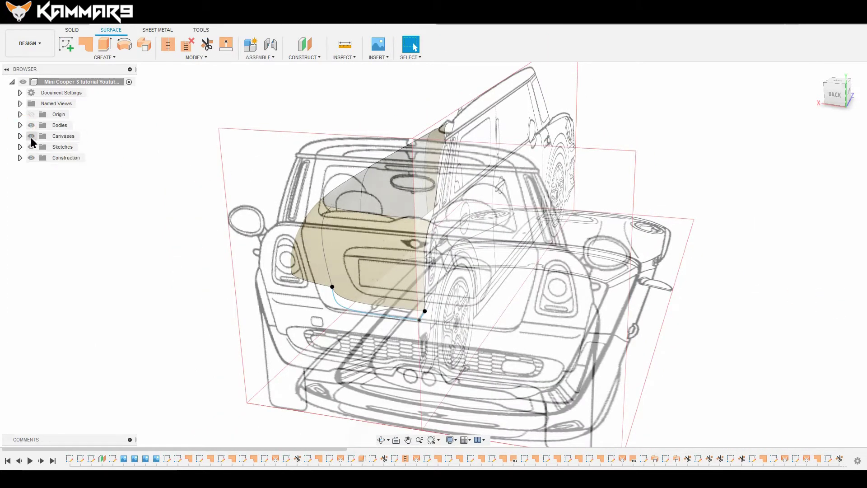
{"action": "left_click", "coordinate": [31, 136]}
{"action": "scroll", "coordinate": [291, 242], "scroll_direction": "up", "scroll_amount": 1}
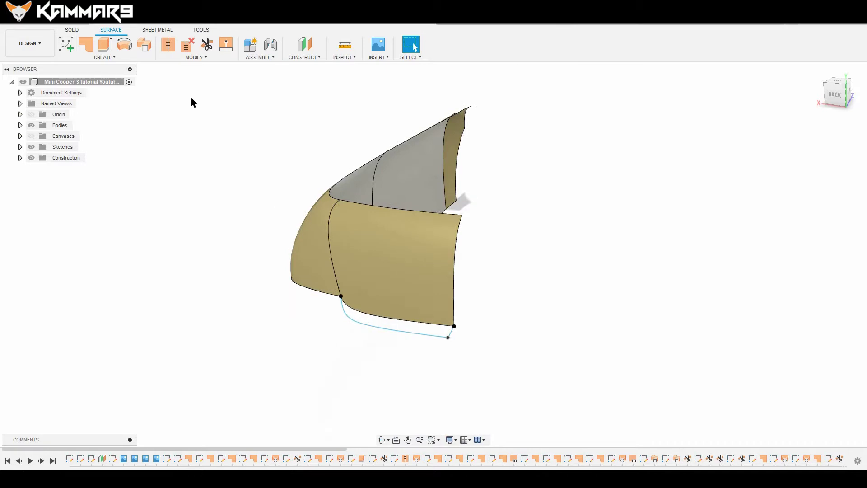
- Start a surface Loft with the long bumper spline and the tailgate panel's lower edge as its two profiles
{"action": "left_click", "coordinate": [121, 56]}
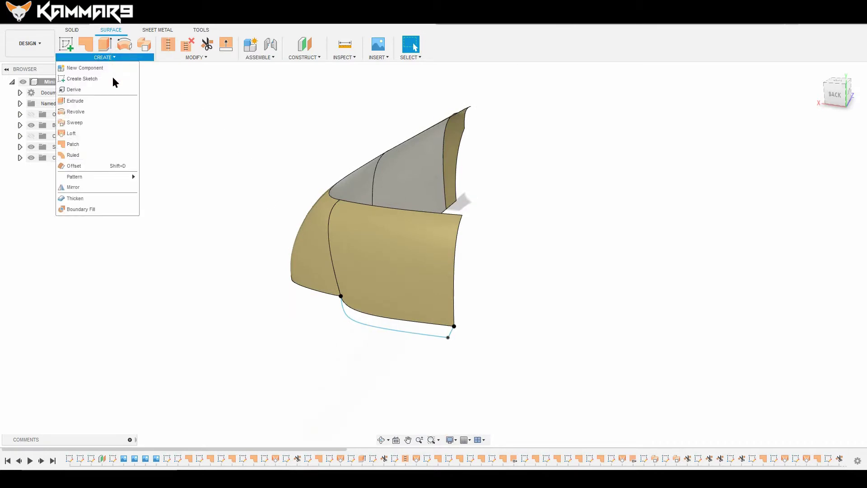
{"action": "left_click", "coordinate": [75, 132]}
{"action": "middle_click_drag", "start_coordinate": [454, 172], "coordinate": [408, 371], "text": "shift"}
{"action": "left_click", "coordinate": [407, 364]}
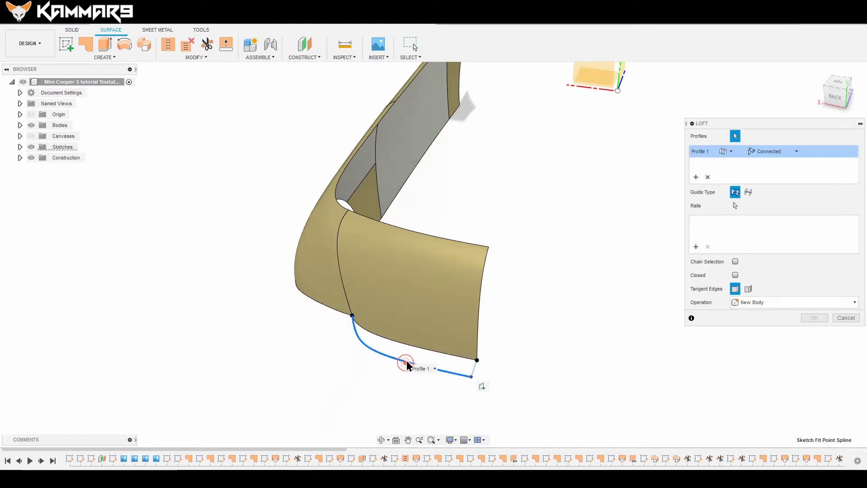
{"action": "left_click", "coordinate": [415, 353]}
{"action": "scroll", "coordinate": [448, 402], "scroll_direction": "up", "scroll_amount": 2}
- Add the short centreline spline as the loft's rail and create the surface as a new body
{"action": "left_click", "coordinate": [696, 247]}
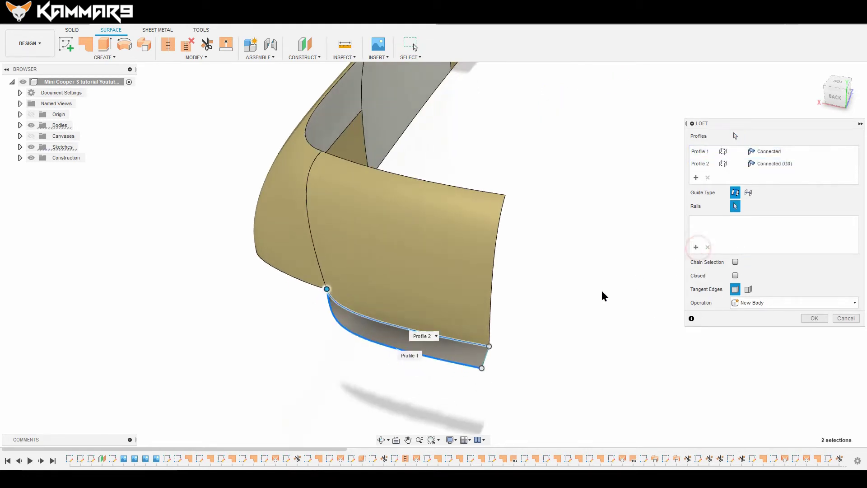
{"action": "left_click", "coordinate": [488, 361]}
{"action": "middle_click_drag", "start_coordinate": [489, 365], "coordinate": [451, 361], "text": "shift"}
{"action": "scroll", "coordinate": [457, 365], "scroll_direction": "up", "scroll_amount": 3}
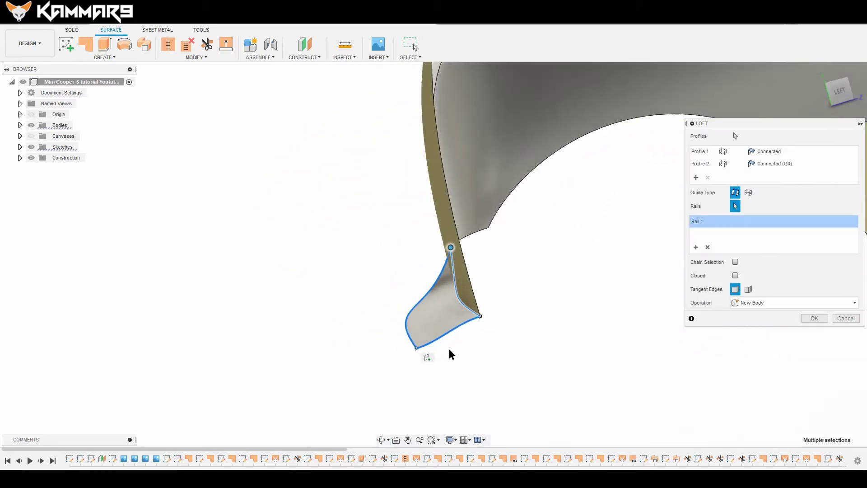
{"action": "mouse_move", "coordinate": [417, 321]}
{"action": "middle_mouse_down", "text": "shift"}
{"action": "mouse_move", "coordinate": [394, 300]}
{"action": "mouse_move", "coordinate": [407, 327]}
{"action": "middle_mouse_up", "text": "shift"}
{"action": "left_click", "coordinate": [813, 318]}
- Reopen the 3D spline sketch behind the new lofted surface for editing
{"action": "middle_click_drag", "start_coordinate": [614, 315], "coordinate": [547, 253], "text": "shift"}
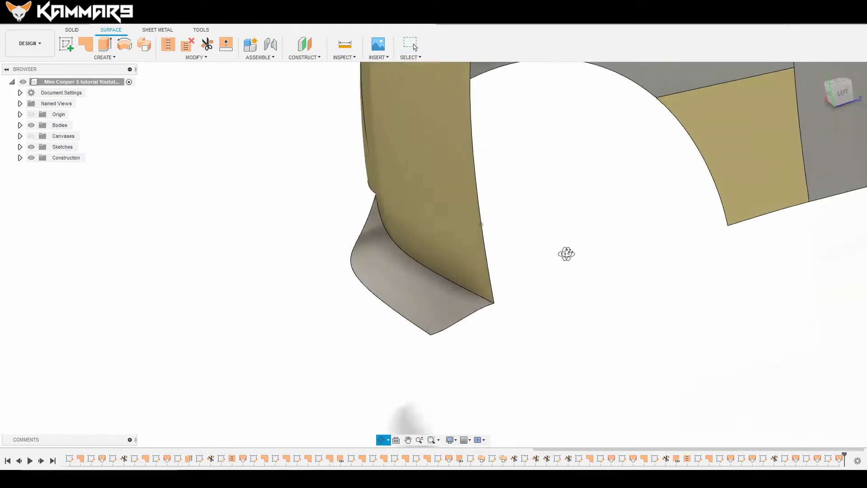
{"action": "mouse_move", "coordinate": [573, 252]}
{"action": "left_mouse_down"}
{"action": "mouse_move", "coordinate": [587, 242]}
{"action": "mouse_move", "coordinate": [551, 259]}
{"action": "mouse_move", "coordinate": [559, 262]}
{"action": "left_mouse_up"}
{"action": "key", "text": "Escape"}
{"action": "scroll", "coordinate": [559, 256], "scroll_direction": "down", "scroll_amount": 2}
{"action": "middle_click_drag", "start_coordinate": [500, 278], "coordinate": [519, 268], "text": "shift"}
{"action": "scroll", "coordinate": [494, 354], "scroll_direction": "down", "scroll_amount": 2}
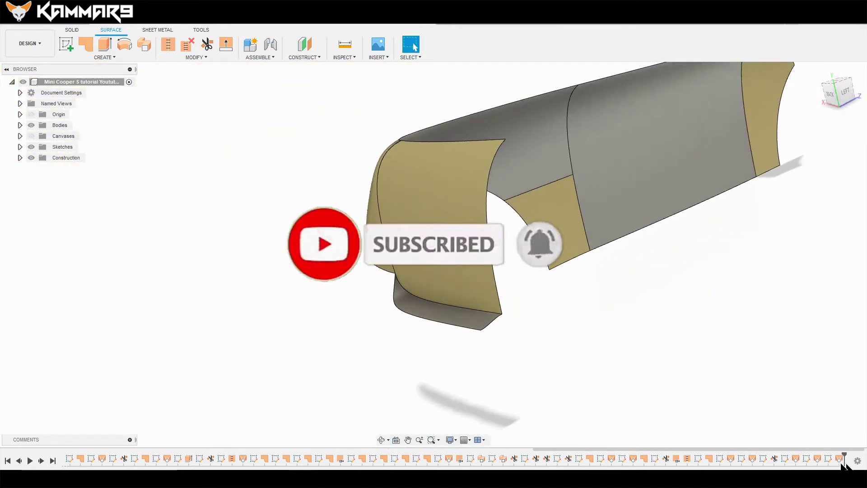
{"action": "right_click", "coordinate": [828, 459]}
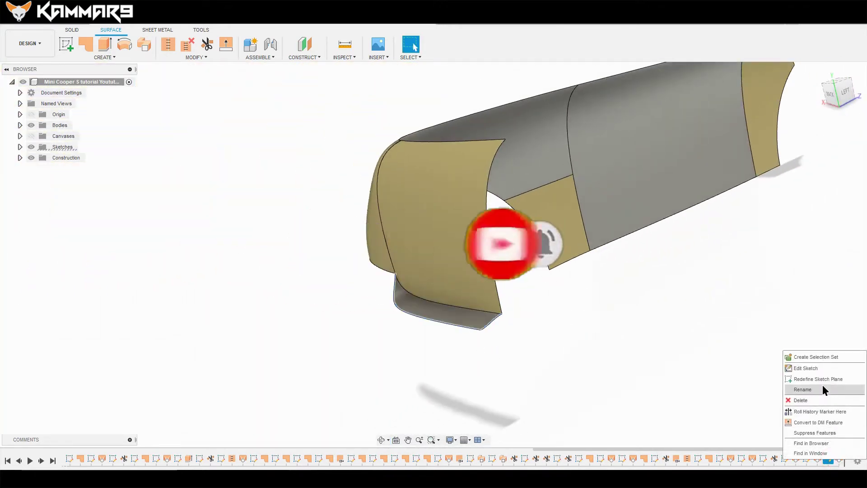
{"action": "left_click", "coordinate": [817, 367]}
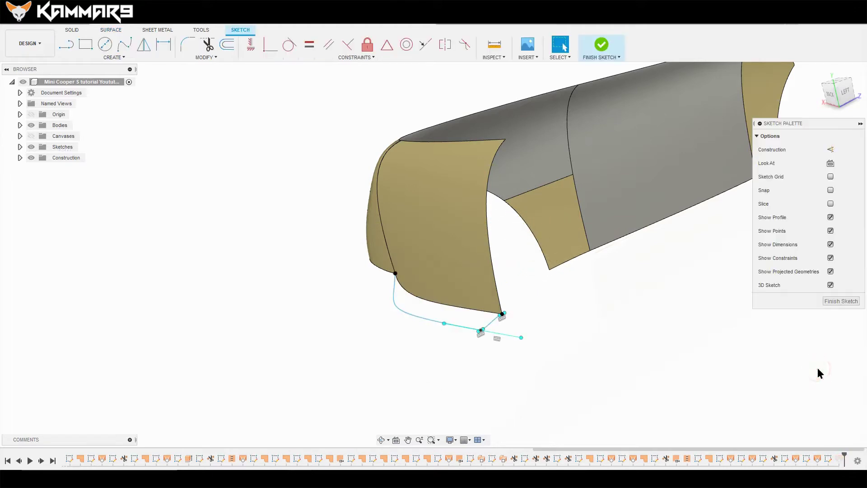
{"action": "left_click", "coordinate": [849, 93]}
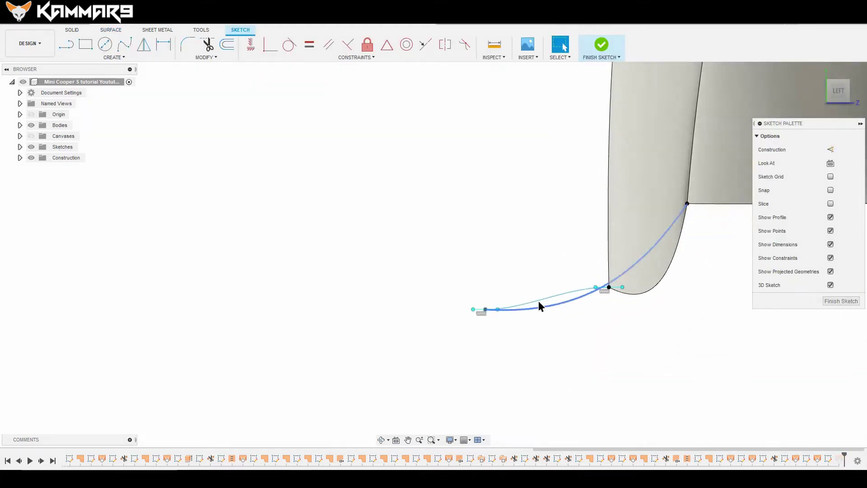
- Remove the horizontal constraint from the spline's outer tangent handle and move that handle up about 0.59 mm
{"action": "left_click", "coordinate": [538, 299]}
{"action": "scroll", "coordinate": [500, 314], "scroll_direction": "up", "scroll_amount": 3}
{"action": "left_click", "coordinate": [496, 307]}
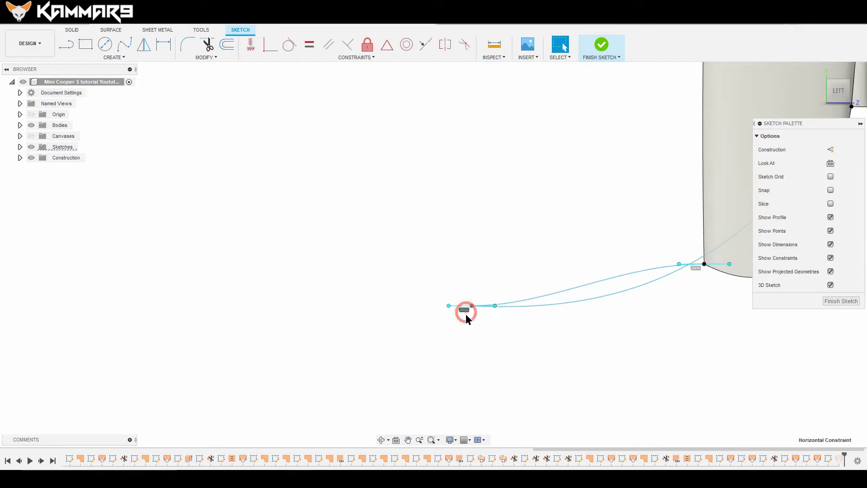
{"action": "left_click", "coordinate": [495, 305]}
{"action": "key", "text": "m"}
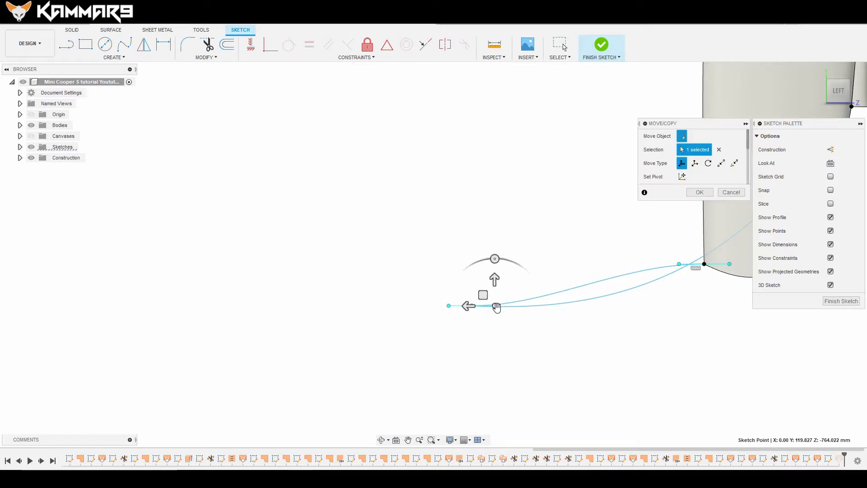
{"action": "left_click_drag", "start_coordinate": [494, 278], "coordinate": [493, 272]}
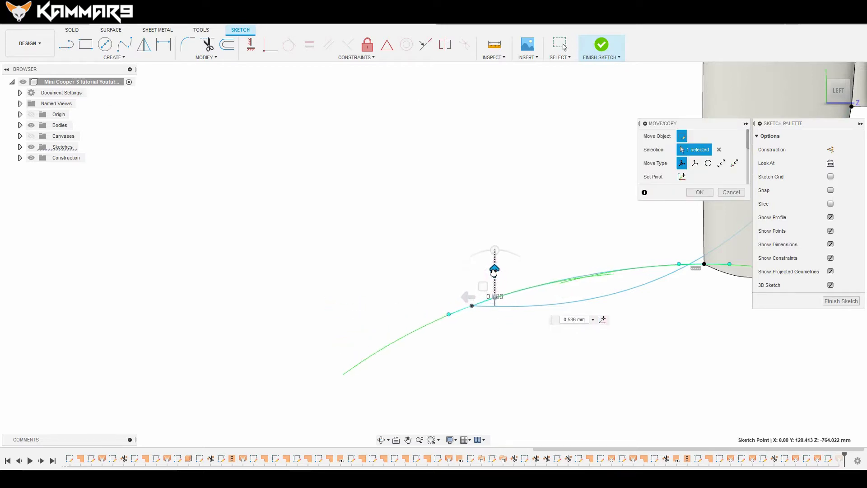
{"action": "left_click", "coordinate": [699, 191]}
- Finish the sketch and inspect the lofted bumper surface and neighbouring body panels from several angles
{"action": "left_click", "coordinate": [830, 300]}
{"action": "left_click", "coordinate": [718, 334]}
{"action": "middle_click_drag", "start_coordinate": [418, 265], "coordinate": [386, 217], "text": "shift"}
{"action": "scroll", "coordinate": [415, 213], "scroll_direction": "down", "scroll_amount": 2}
{"action": "middle_click_drag", "start_coordinate": [430, 170], "coordinate": [412, 178], "text": "shift"}
{"action": "scroll", "coordinate": [412, 178], "scroll_direction": "down", "scroll_amount": 1}
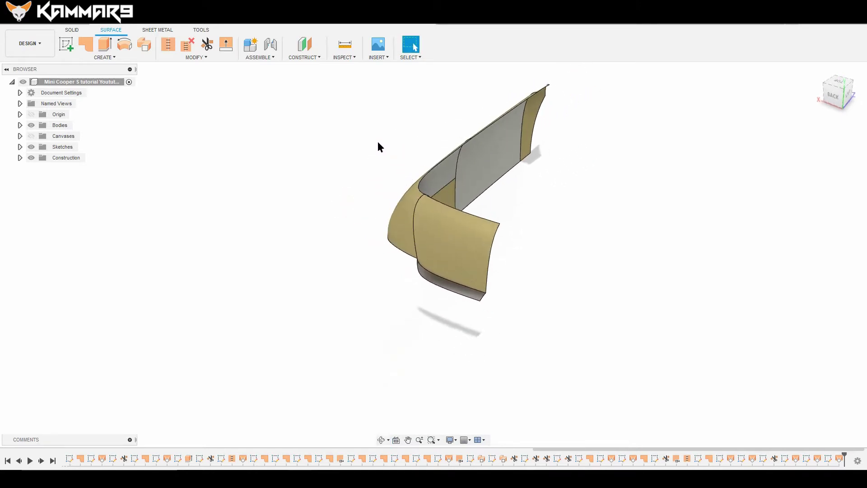
{"action": "scroll", "coordinate": [377, 142], "scroll_direction": "up", "scroll_amount": 1}
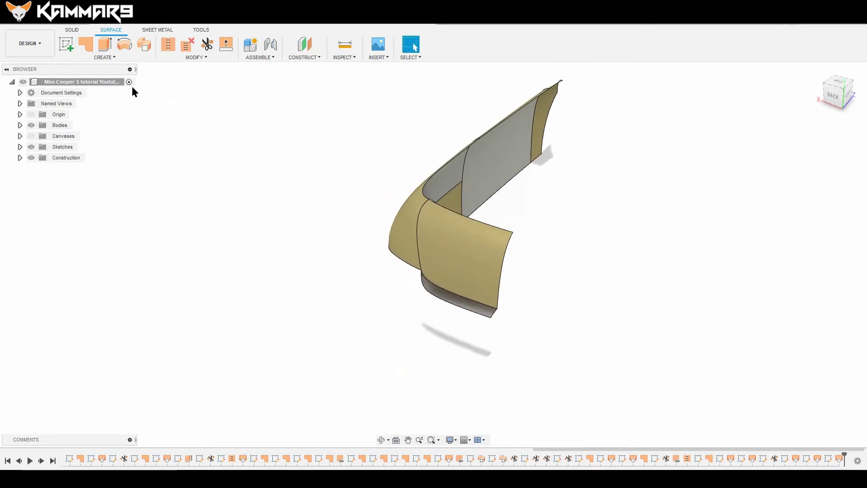
{"action": "left_click", "coordinate": [448, 245]}
{"action": "middle_click_drag", "start_coordinate": [526, 270], "coordinate": [435, 247], "text": "shift"}
{"action": "scroll", "coordinate": [723, 318], "scroll_direction": "up", "scroll_amount": 1}
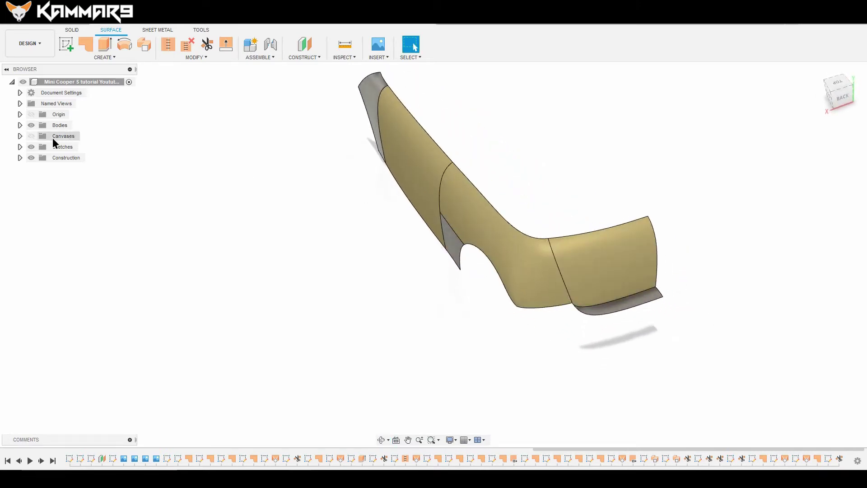
- Show the blueprint canvases and start a new sketch on the vertical side (YZ) origin plane
{"action": "left_click", "coordinate": [31, 136]}
{"action": "middle_click_drag", "start_coordinate": [432, 250], "coordinate": [533, 253], "text": "shift"}
{"action": "scroll", "coordinate": [533, 258], "scroll_direction": "up", "scroll_amount": 5}
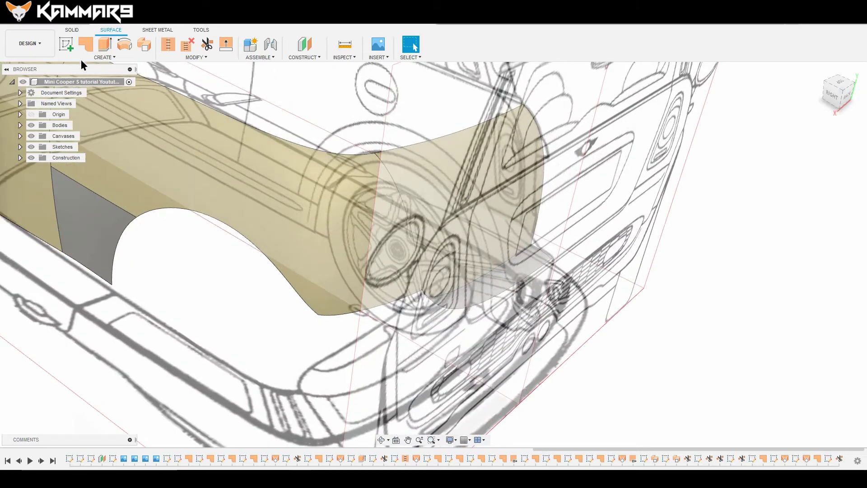
{"action": "scroll", "coordinate": [662, 304], "scroll_direction": "down", "scroll_amount": 6}
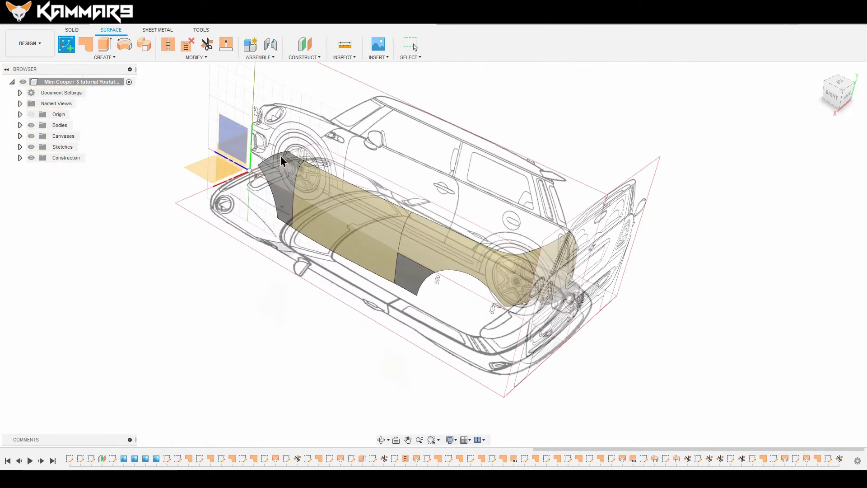
{"action": "left_click", "coordinate": [222, 120]}
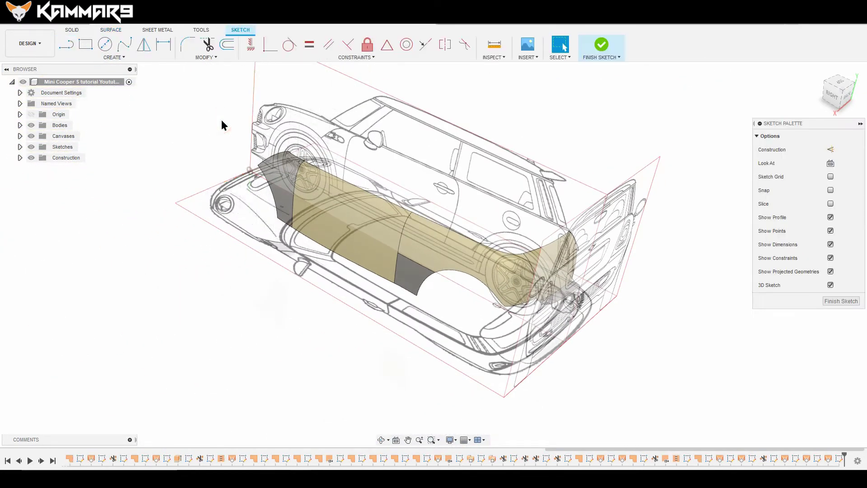
- Draw a two-point fit spline about 2.4 mm long from the lofted surface's outer centreline corner towards the bumper's rear edge
{"action": "left_click", "coordinate": [833, 98]}
{"action": "middle_click_drag", "start_coordinate": [504, 256], "coordinate": [467, 269], "text": "shift"}
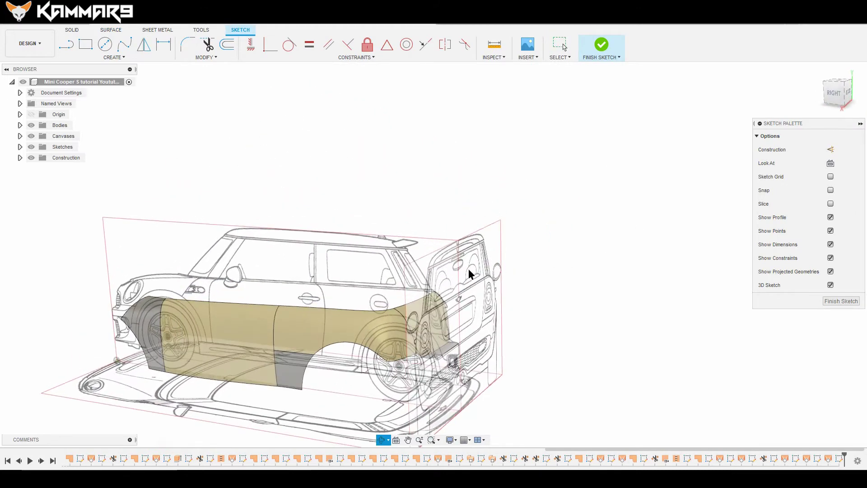
{"action": "left_click", "coordinate": [68, 45]}
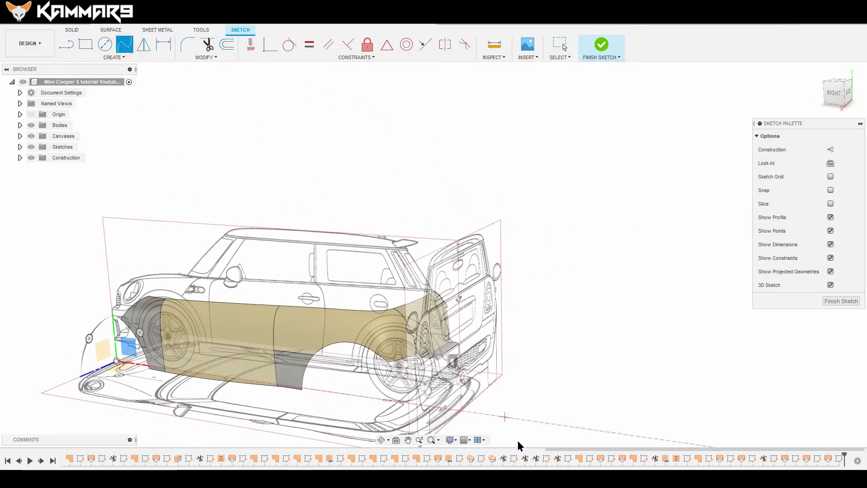
{"action": "scroll", "coordinate": [472, 383], "scroll_direction": "up", "scroll_amount": 10}
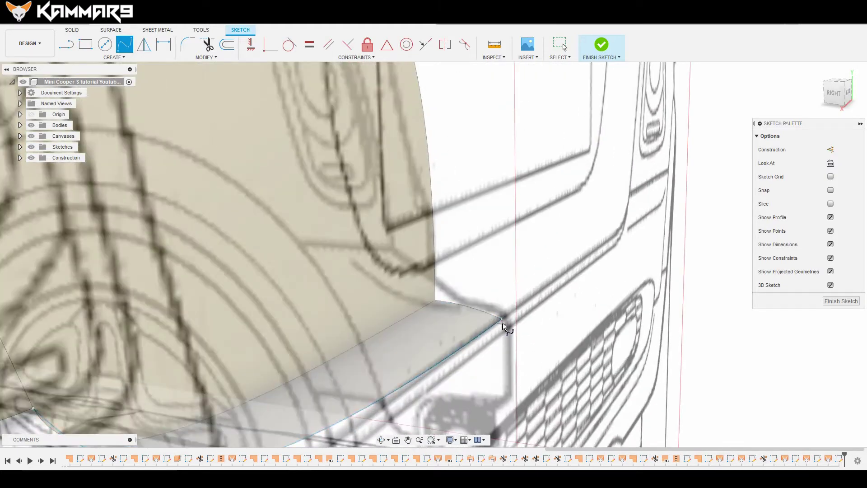
{"action": "left_click", "coordinate": [502, 322]}
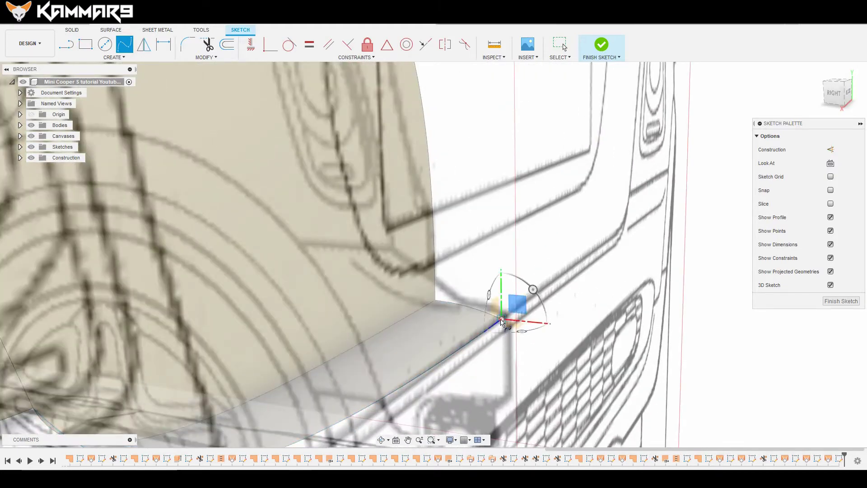
{"action": "left_click", "coordinate": [833, 93]}
{"action": "scroll", "coordinate": [582, 239], "scroll_direction": "up", "scroll_amount": 10}
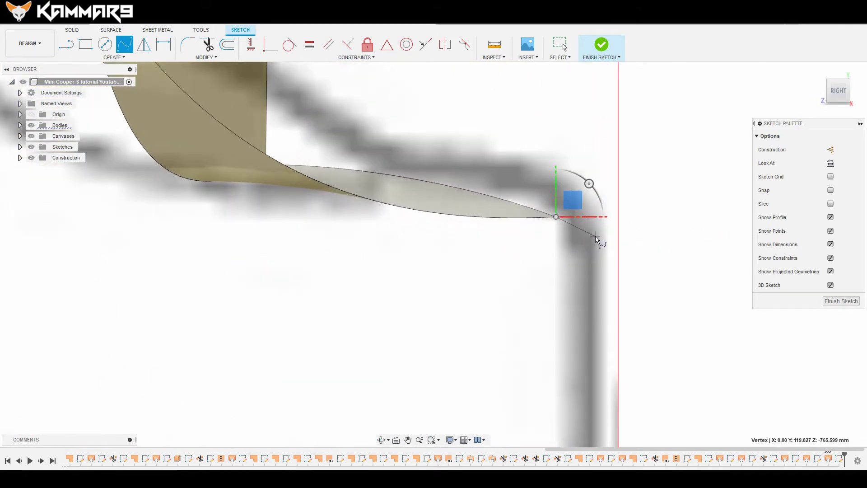
{"action": "left_click", "coordinate": [596, 236]}
{"action": "key", "text": "Escape"}
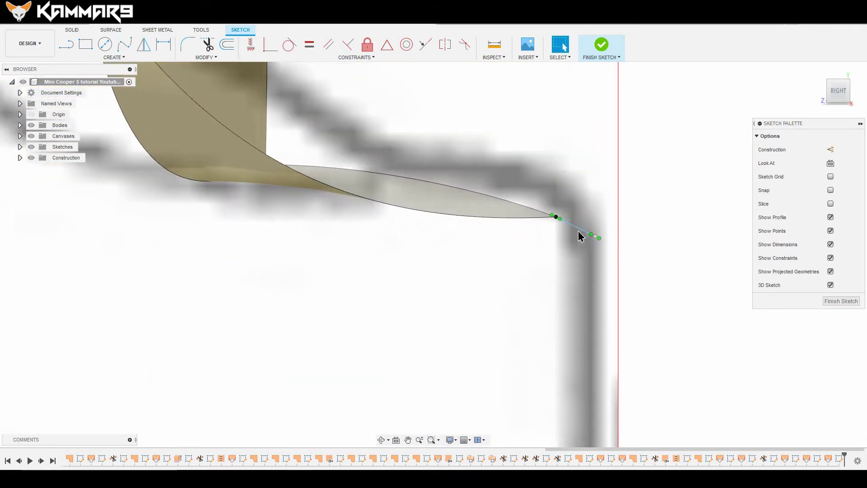
- Make the new short spline tangent to the lofted surface's centreline edge
{"action": "left_click", "coordinate": [576, 227]}
{"action": "scroll", "coordinate": [571, 227], "scroll_direction": "up", "scroll_amount": 5}
{"action": "scroll", "coordinate": [561, 200], "scroll_direction": "down", "scroll_amount": 7}
{"action": "scroll", "coordinate": [564, 202], "scroll_direction": "down", "scroll_amount": 4}
{"action": "scroll", "coordinate": [522, 255], "scroll_direction": "up", "scroll_amount": 5}
{"action": "scroll", "coordinate": [518, 259], "scroll_direction": "down", "scroll_amount": 7}
{"action": "middle_click_drag", "start_coordinate": [575, 283], "coordinate": [515, 300], "text": "shift"}
{"action": "scroll", "coordinate": [384, 361], "scroll_direction": "up", "scroll_amount": 5}
{"action": "scroll", "coordinate": [496, 340], "scroll_direction": "down", "scroll_amount": 5}
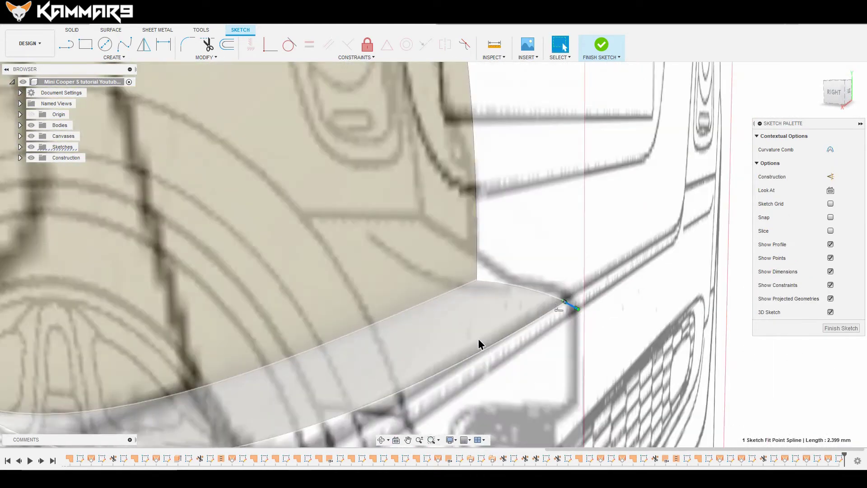
{"action": "left_click", "coordinate": [567, 353]}
{"action": "scroll", "coordinate": [593, 318], "scroll_direction": "up", "scroll_amount": 5}
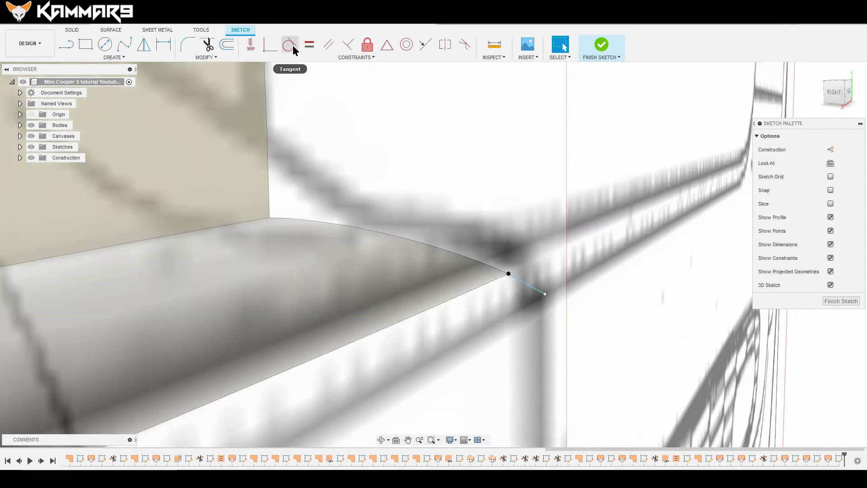
{"action": "left_click", "coordinate": [289, 44]}
{"action": "left_click", "coordinate": [505, 272]}
{"action": "left_click", "coordinate": [521, 285]}
{"action": "scroll", "coordinate": [539, 245], "scroll_direction": "down", "scroll_amount": 5}
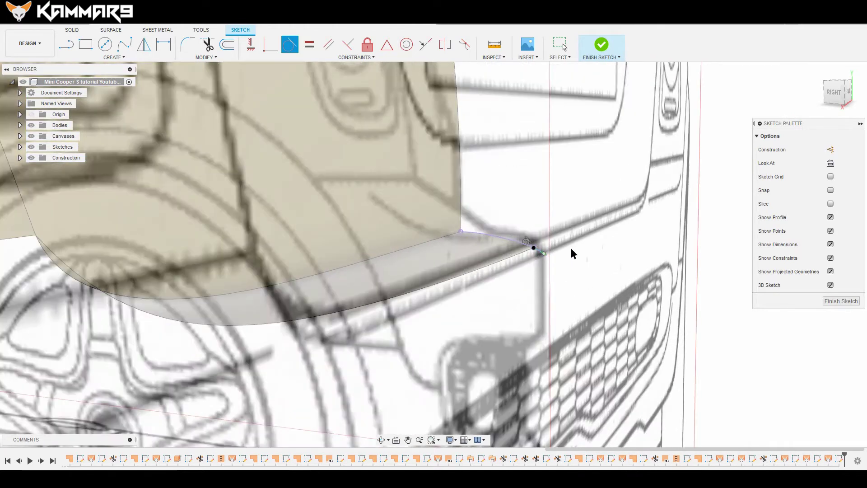
{"action": "key", "text": "Escape"}
{"action": "left_click", "coordinate": [586, 252]}
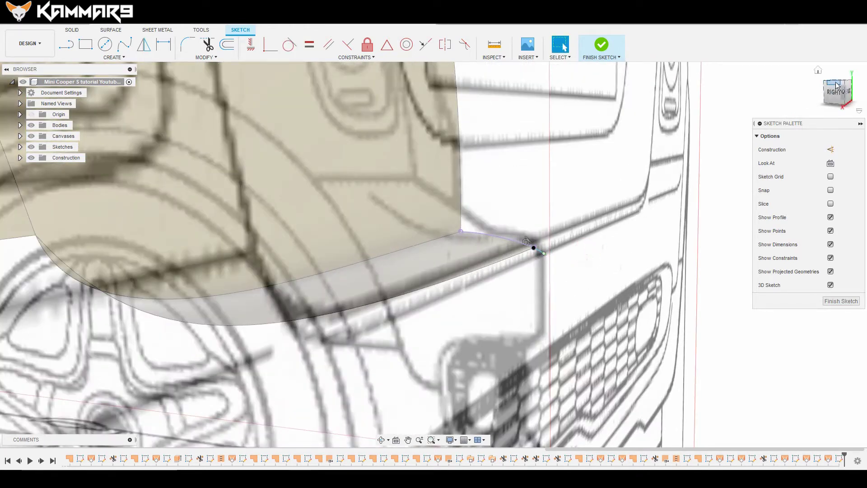
- Move the short spline's outer end point about 0.88 mm rearwards to the bumper outline in the top blueprint
{"action": "left_click", "coordinate": [838, 82]}
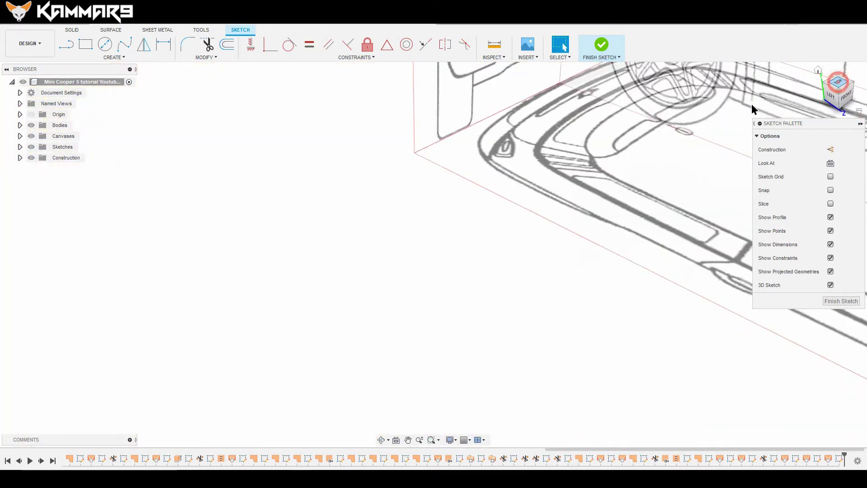
{"action": "scroll", "coordinate": [401, 333], "scroll_direction": "down", "scroll_amount": 5}
{"action": "scroll", "coordinate": [632, 169], "scroll_direction": "up", "scroll_amount": 2}
{"action": "scroll", "coordinate": [444, 186], "scroll_direction": "down", "scroll_amount": 2}
{"action": "scroll", "coordinate": [280, 181], "scroll_direction": "up", "scroll_amount": 3}
{"action": "scroll", "coordinate": [279, 181], "scroll_direction": "up", "scroll_amount": 10}
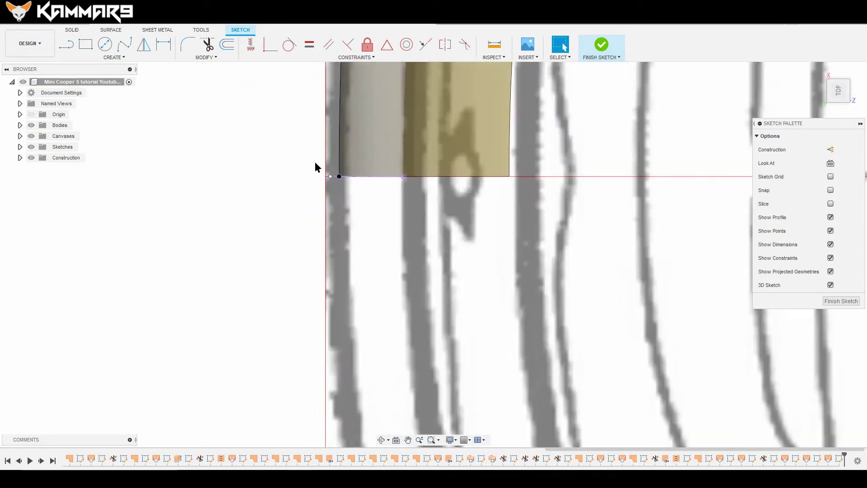
{"action": "scroll", "coordinate": [312, 174], "scroll_direction": "up", "scroll_amount": 4}
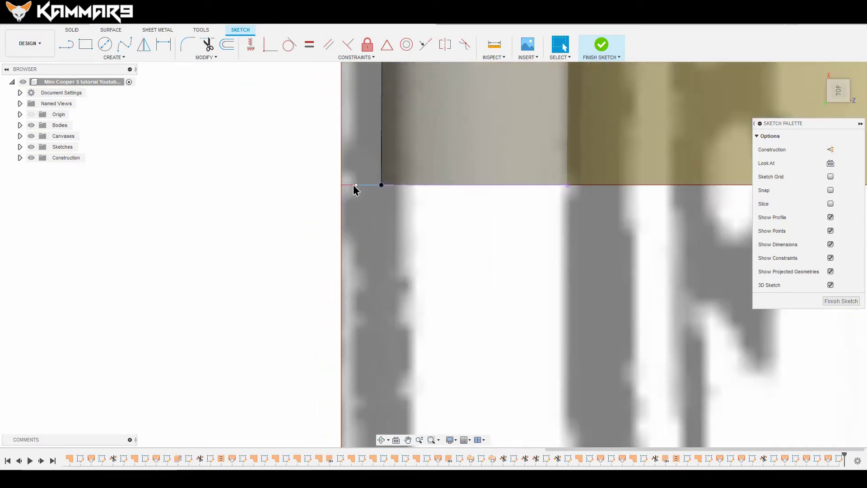
{"action": "left_click", "coordinate": [355, 185]}
{"action": "left_click", "coordinate": [355, 185]}
{"action": "key", "text": "m"}
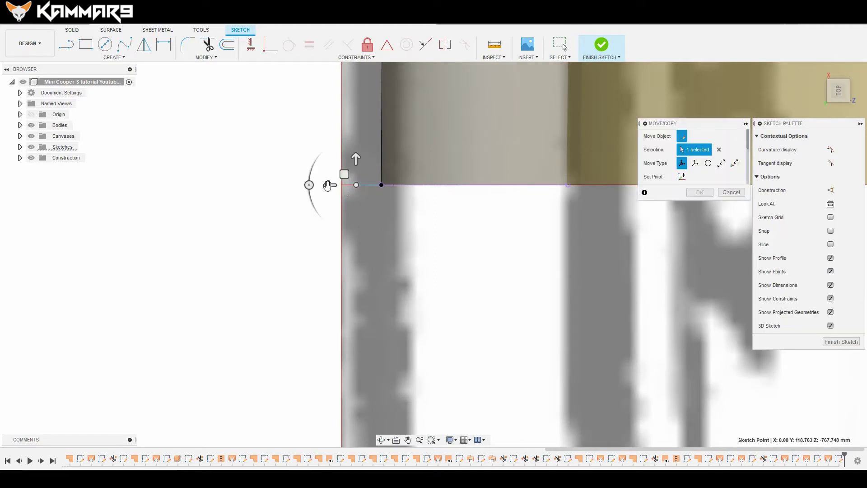
{"action": "left_click_drag", "start_coordinate": [328, 185], "coordinate": [317, 185]}
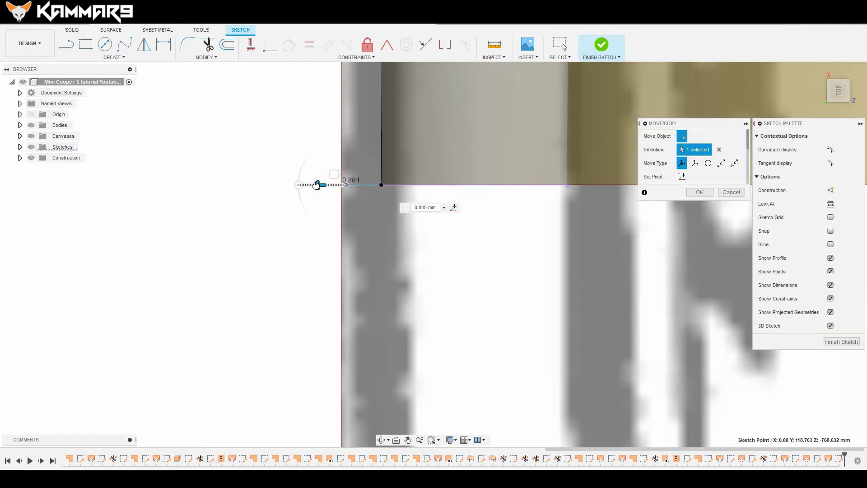
{"action": "left_click", "coordinate": [686, 192]}
- Examine how the rear corner panels and bumper outline line up with the top and side blueprints
{"action": "scroll", "coordinate": [357, 361], "scroll_direction": "down", "scroll_amount": 6}
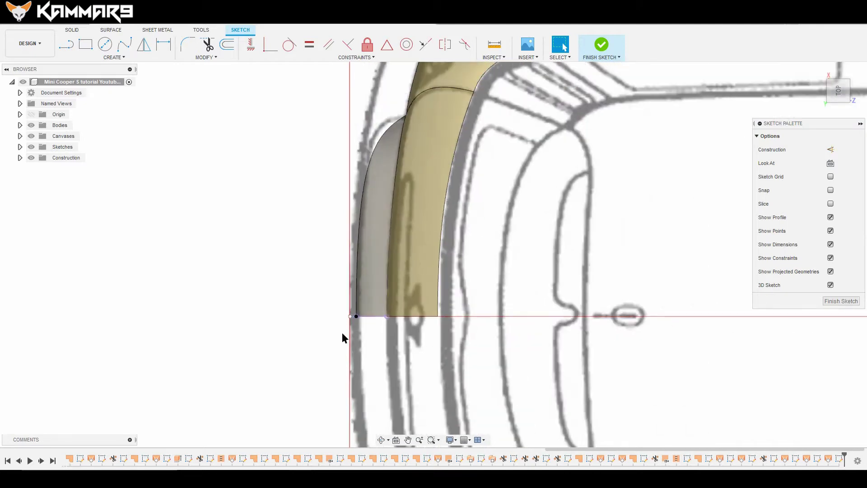
{"action": "scroll", "coordinate": [350, 359], "scroll_direction": "down", "scroll_amount": 4}
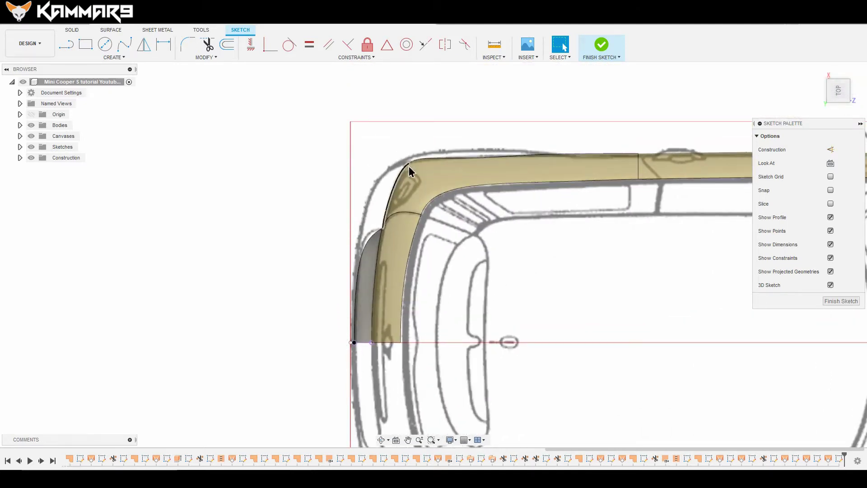
{"action": "scroll", "coordinate": [373, 233], "scroll_direction": "down", "scroll_amount": 2}
{"action": "middle_click_drag", "start_coordinate": [374, 233], "coordinate": [423, 246], "text": "shift"}
{"action": "scroll", "coordinate": [423, 246], "scroll_direction": "down", "scroll_amount": 1}
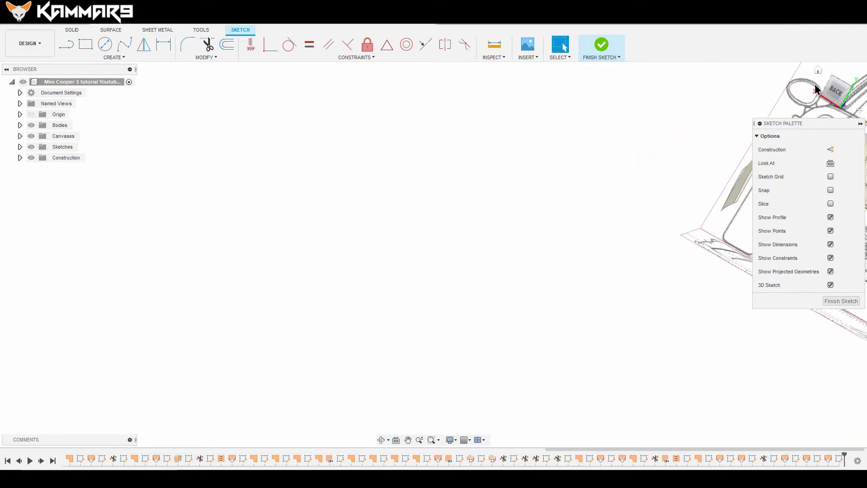
{"action": "left_click", "coordinate": [817, 71]}
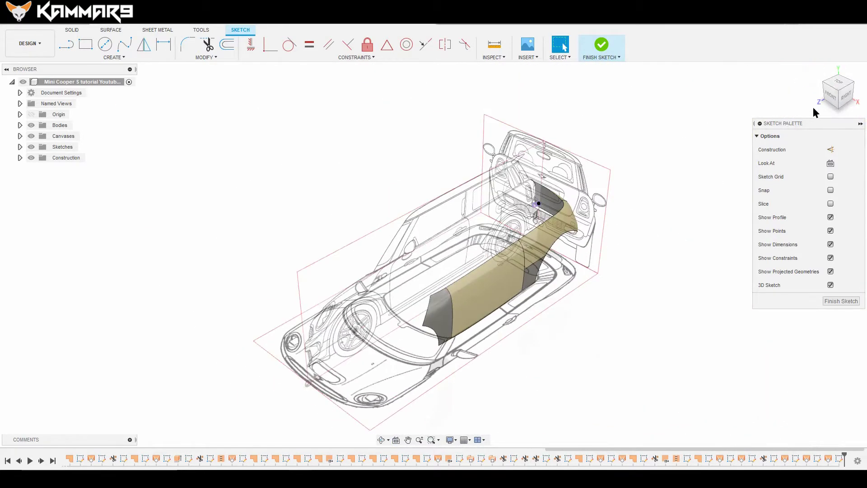
{"action": "left_click", "coordinate": [845, 96]}
{"action": "scroll", "coordinate": [613, 273], "scroll_direction": "up", "scroll_amount": 3}
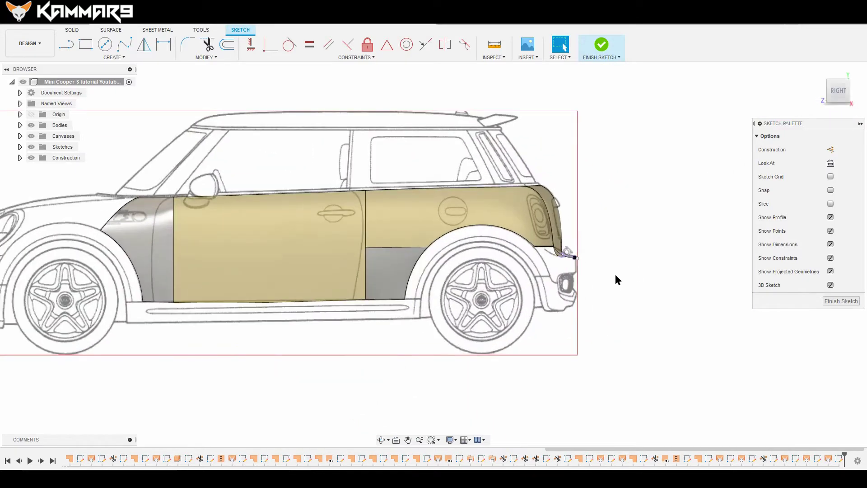
{"action": "scroll", "coordinate": [562, 254], "scroll_direction": "up", "scroll_amount": 6}
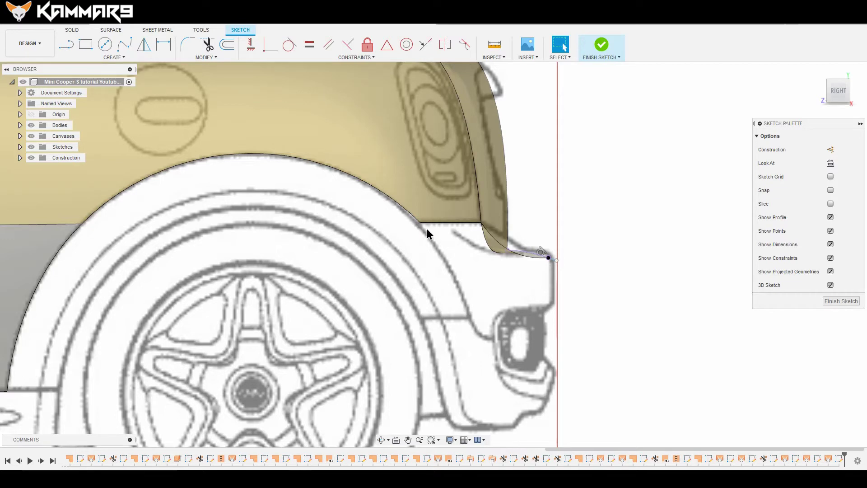
{"action": "scroll", "coordinate": [430, 231], "scroll_direction": "down", "scroll_amount": 5}
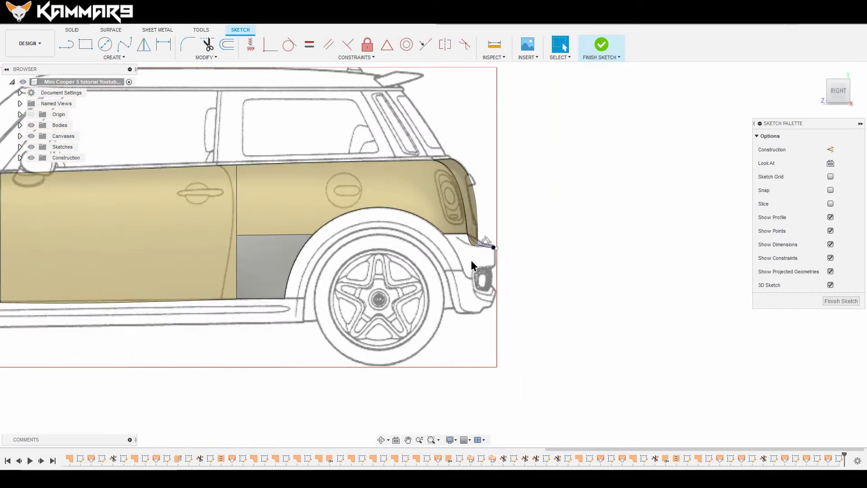
{"action": "left_click", "coordinate": [432, 159]}
{"action": "scroll", "coordinate": [577, 178], "scroll_direction": "down", "scroll_amount": 6}
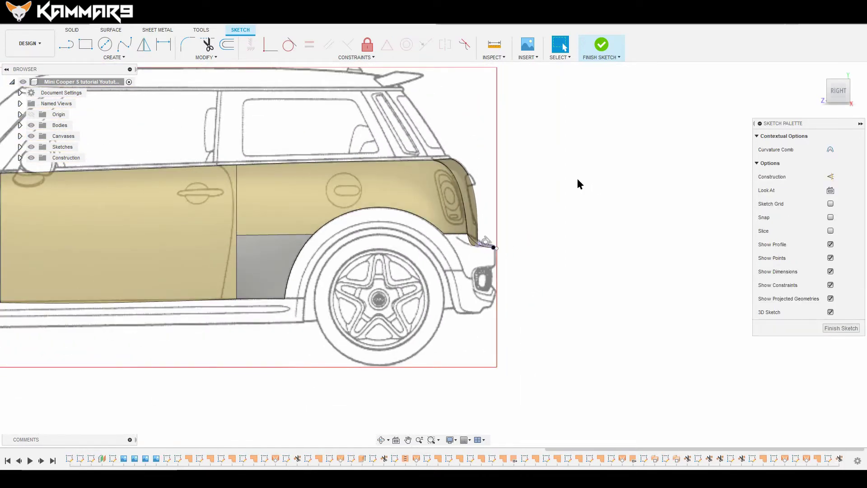
- Draw a two-point fit spline from the body panel's lower rear wheel-arch corner to the short centreline spline's outer end point
{"action": "middle_click_drag", "start_coordinate": [549, 243], "coordinate": [527, 261], "text": "shift"}
{"action": "scroll", "coordinate": [486, 239], "scroll_direction": "up", "scroll_amount": 5}
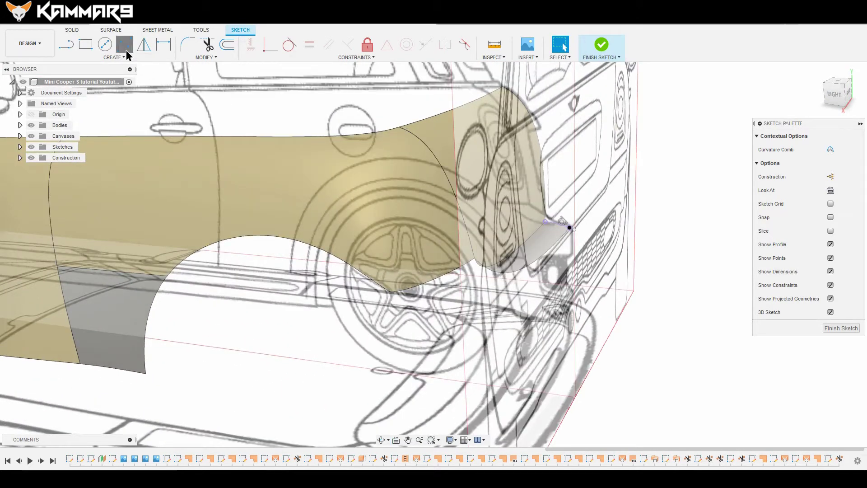
{"action": "left_click", "coordinate": [125, 47]}
{"action": "left_click", "coordinate": [391, 296]}
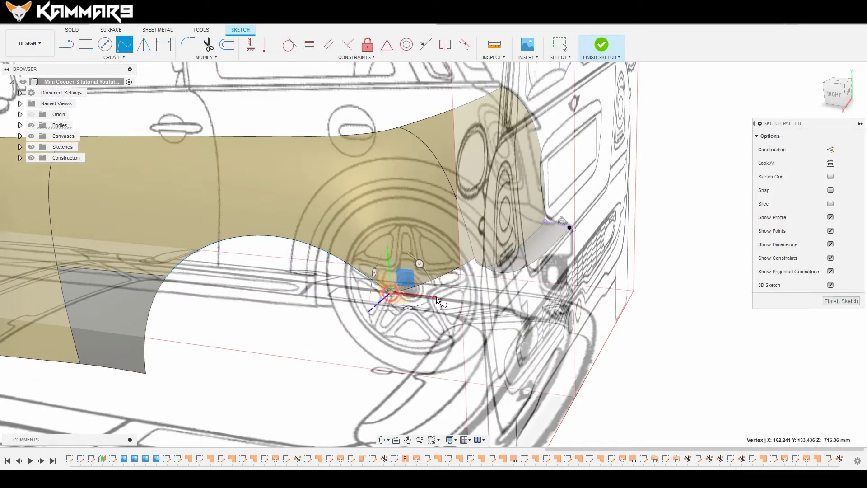
{"action": "scroll", "coordinate": [555, 233], "scroll_direction": "up", "scroll_amount": 3}
{"action": "left_click", "coordinate": [592, 226]}
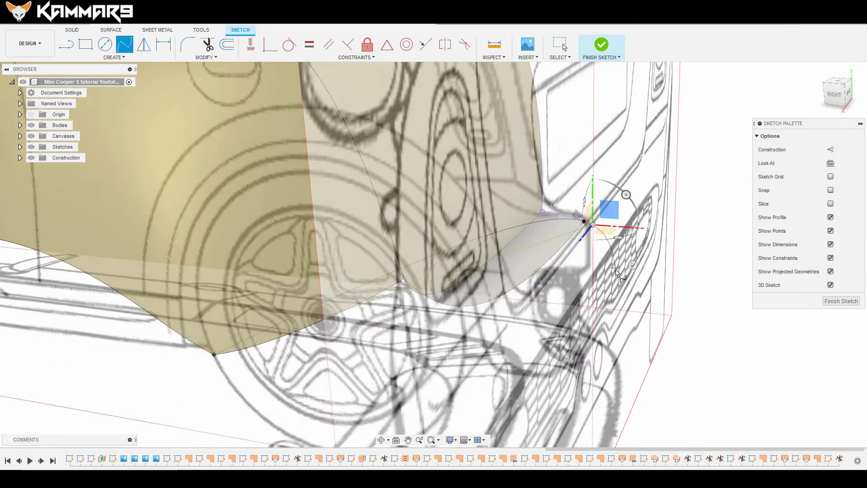
{"action": "key", "text": "Escape"}
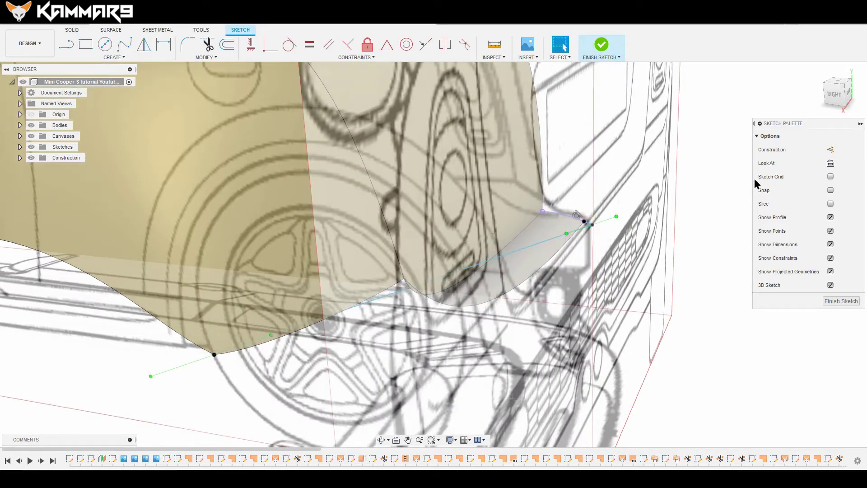
- Activate the new spline's tangent handle at the centreline end and apply a Horizontal/Vertical constraint aligning it with the bumper's rear edge
{"action": "left_click", "coordinate": [841, 84]}
{"action": "scroll", "coordinate": [592, 297], "scroll_direction": "up", "scroll_amount": 5}
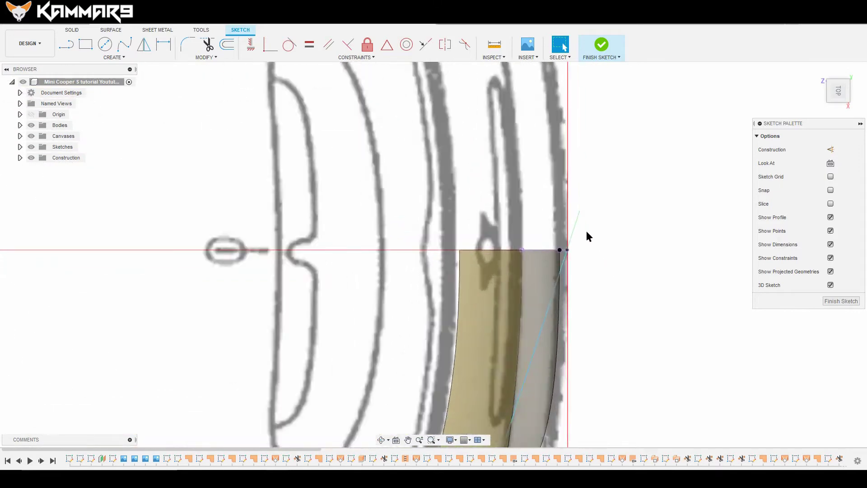
{"action": "scroll", "coordinate": [582, 235], "scroll_direction": "up", "scroll_amount": 2}
{"action": "right_click", "coordinate": [567, 228]}
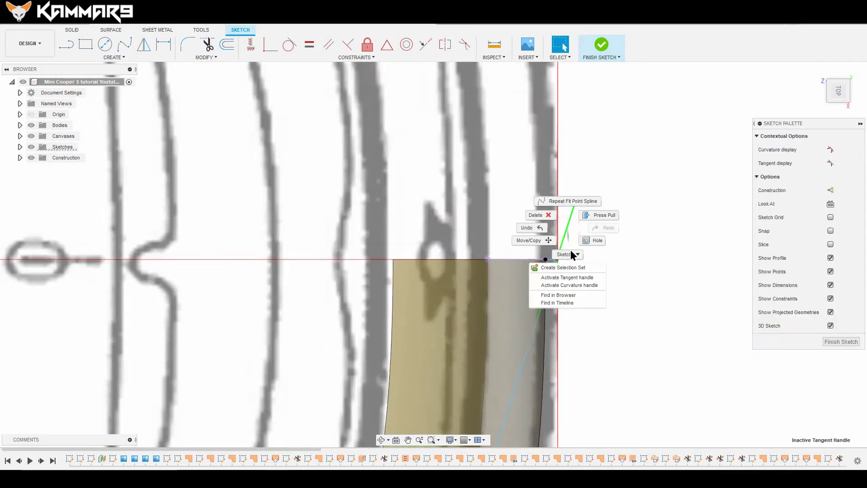
{"action": "left_click", "coordinate": [572, 273]}
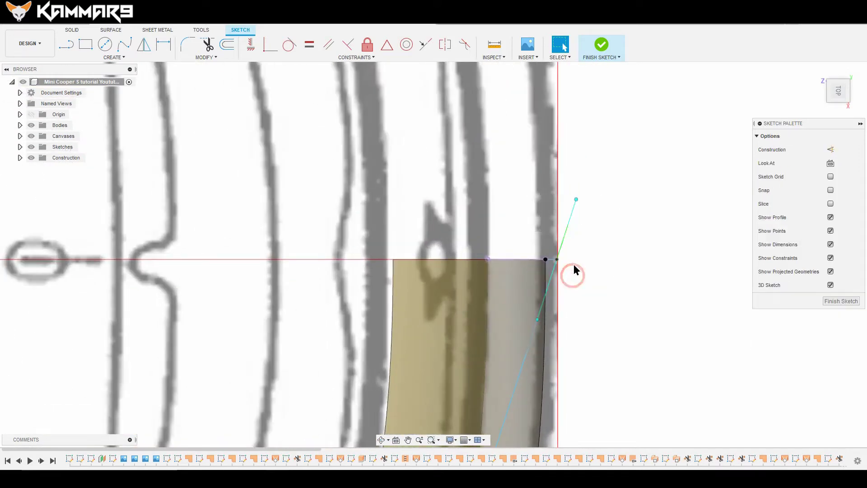
{"action": "left_click", "coordinate": [570, 220]}
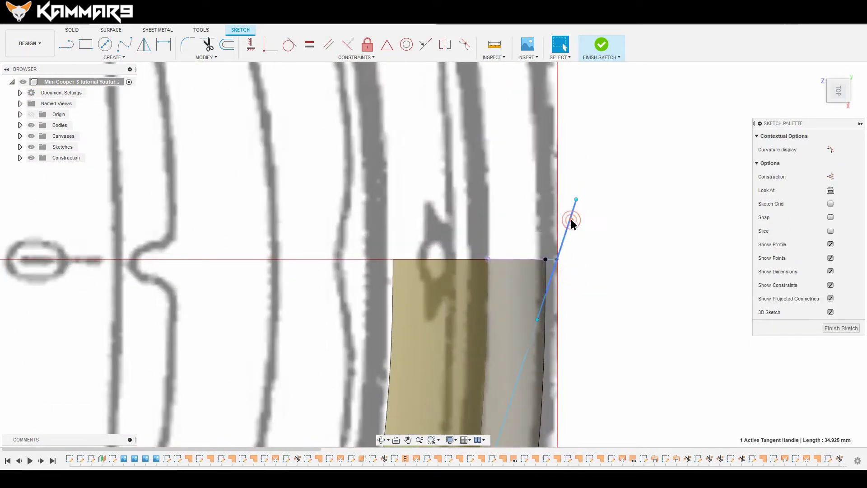
{"action": "left_click", "coordinate": [251, 45]}
{"action": "scroll", "coordinate": [577, 174], "scroll_direction": "down", "scroll_amount": 2}
{"action": "scroll", "coordinate": [578, 204], "scroll_direction": "down", "scroll_amount": 2}
{"action": "scroll", "coordinate": [578, 302], "scroll_direction": "up", "scroll_amount": 2}
{"action": "key", "text": "Escape"}
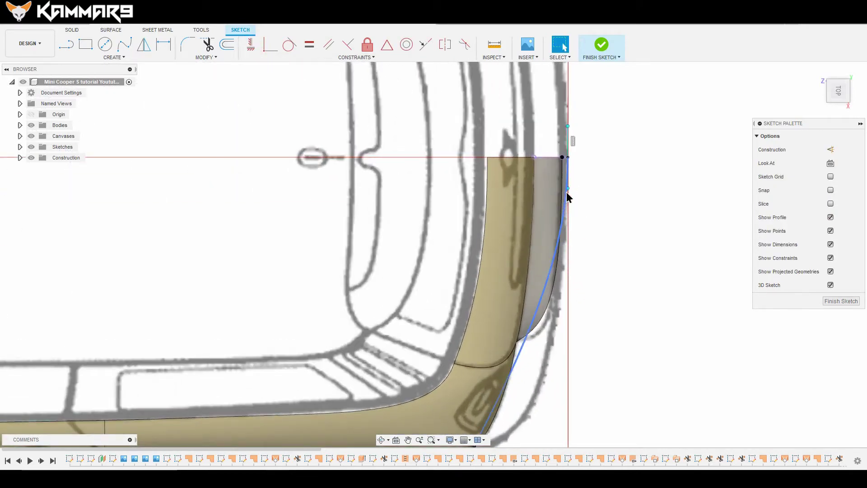
- Move the centreline tangent handle's end point about 23.41 mm along Z so the spline follows the bumper outline in the top blueprint
{"action": "left_click", "coordinate": [567, 188]}
{"action": "key", "text": "m"}
{"action": "scroll", "coordinate": [533, 201], "scroll_direction": "down", "scroll_amount": 2}
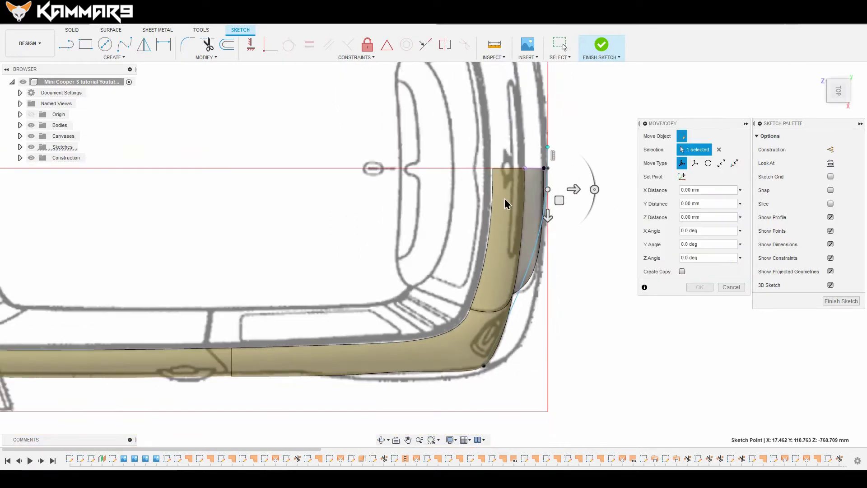
{"action": "scroll", "coordinate": [547, 224], "scroll_direction": "up", "scroll_amount": 1}
{"action": "left_click_drag", "start_coordinate": [549, 214], "coordinate": [554, 249]}
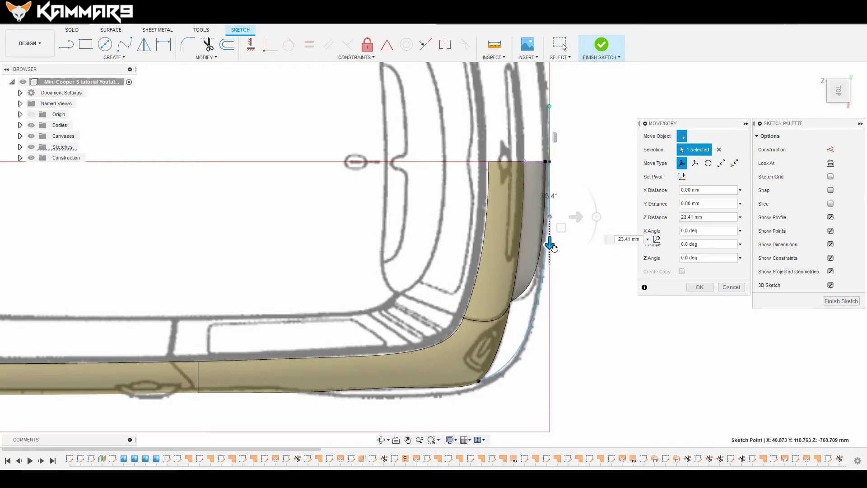
{"action": "left_click", "coordinate": [837, 109]}
{"action": "left_click", "coordinate": [699, 286]}
{"action": "left_click", "coordinate": [631, 311]}
- Move the spline's wheel-arch tangent handle point about 3.455 mm downwards to follow the bumper line in the side blueprint
{"action": "scroll", "coordinate": [541, 172], "scroll_direction": "up", "scroll_amount": 2}
{"action": "scroll", "coordinate": [519, 173], "scroll_direction": "up", "scroll_amount": 3}
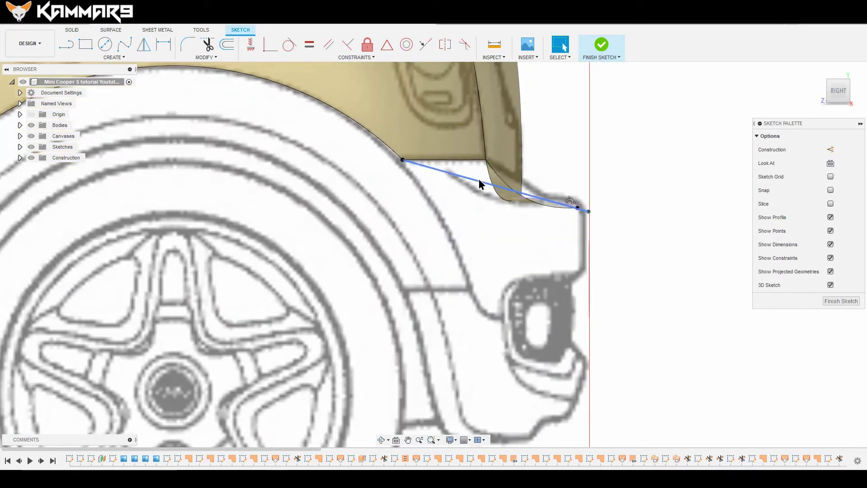
{"action": "left_click", "coordinate": [459, 179]}
{"action": "left_click", "coordinate": [428, 166]}
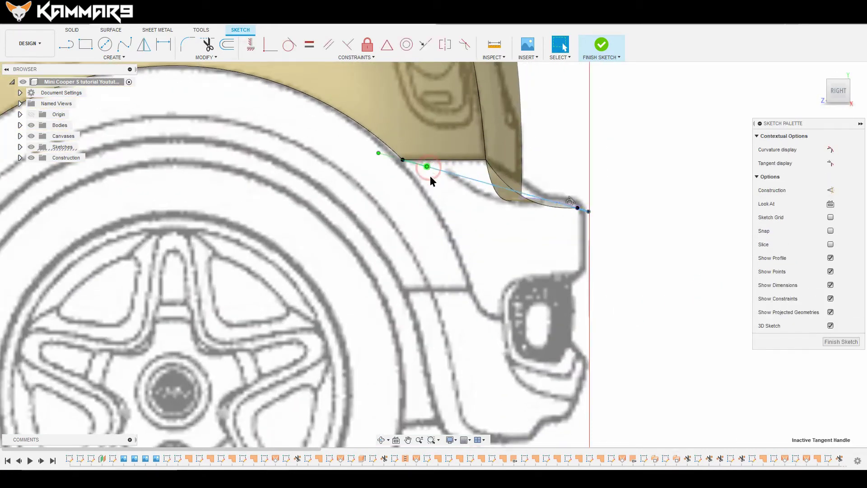
{"action": "key", "text": "m"}
{"action": "left_click", "coordinate": [427, 166]}
{"action": "left_click_drag", "start_coordinate": [427, 137], "coordinate": [426, 154]}
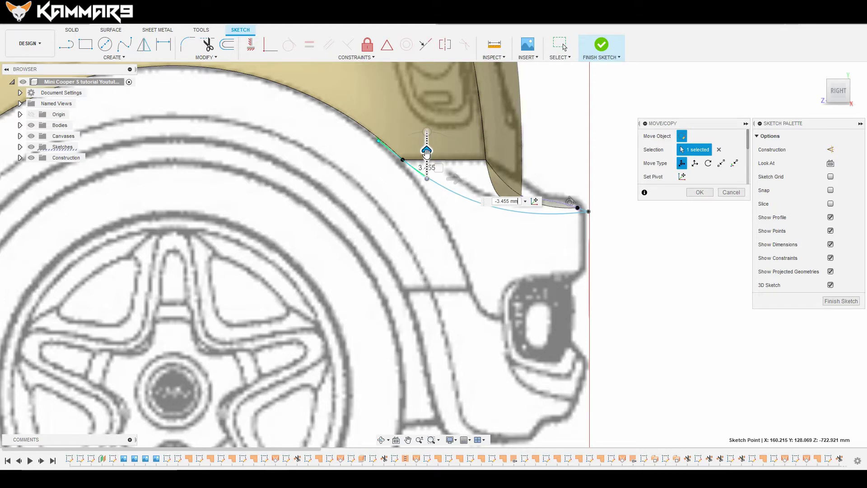
{"action": "left_click", "coordinate": [699, 191]}
- Try to reshape the short centreline spline by moving its outer tangent handle in the side view
{"action": "scroll", "coordinate": [622, 220], "scroll_direction": "up", "scroll_amount": 6}
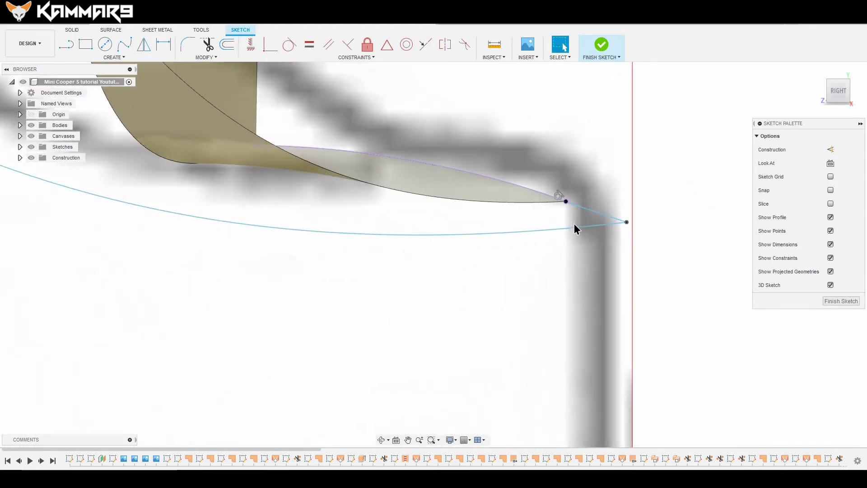
{"action": "left_click", "coordinate": [606, 216]}
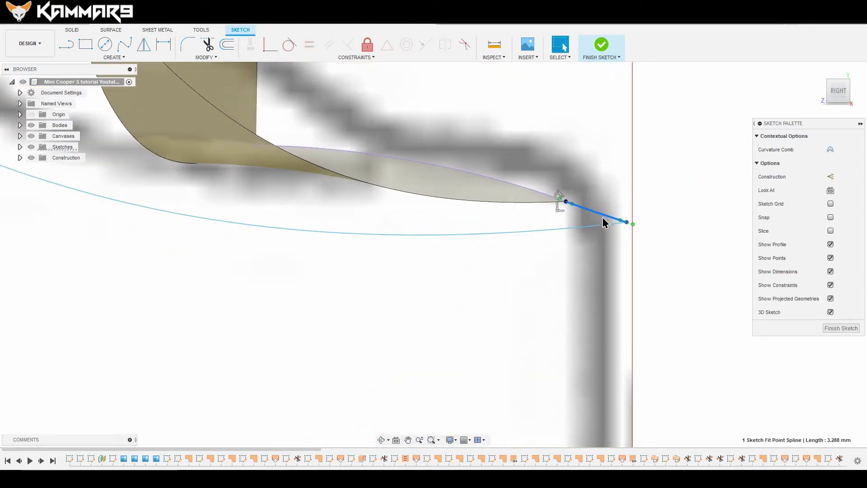
{"action": "left_click", "coordinate": [632, 224]}
{"action": "scroll", "coordinate": [634, 231], "scroll_direction": "up", "scroll_amount": 2}
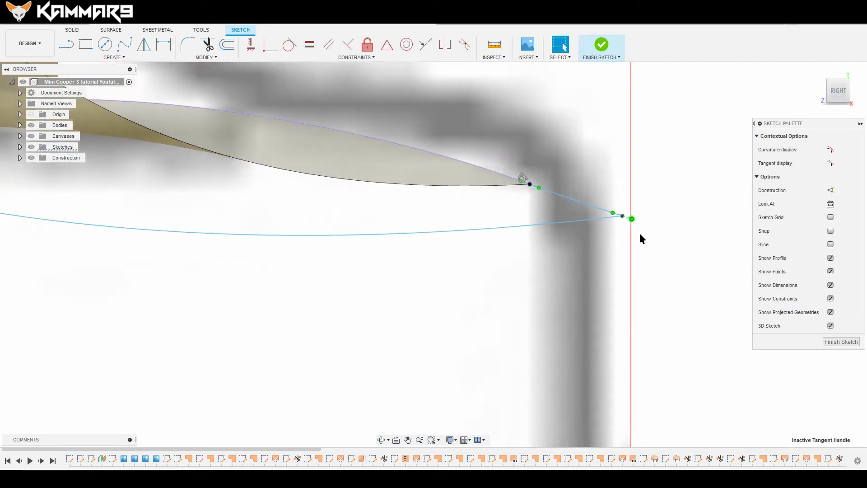
{"action": "key", "text": "m"}
{"action": "scroll", "coordinate": [470, 229], "scroll_direction": "down", "scroll_amount": 2}
{"action": "scroll", "coordinate": [586, 224], "scroll_direction": "up", "scroll_amount": 2}
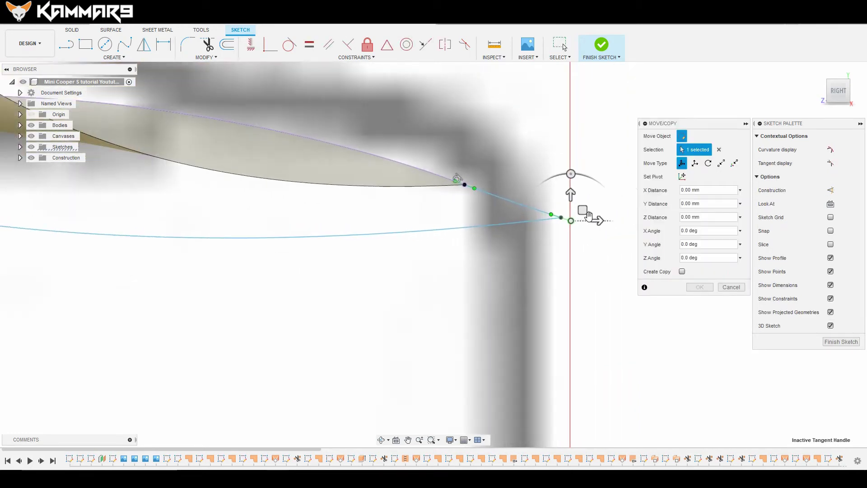
{"action": "left_click_drag", "start_coordinate": [586, 212], "coordinate": [584, 211]}
{"action": "left_click", "coordinate": [563, 220]}
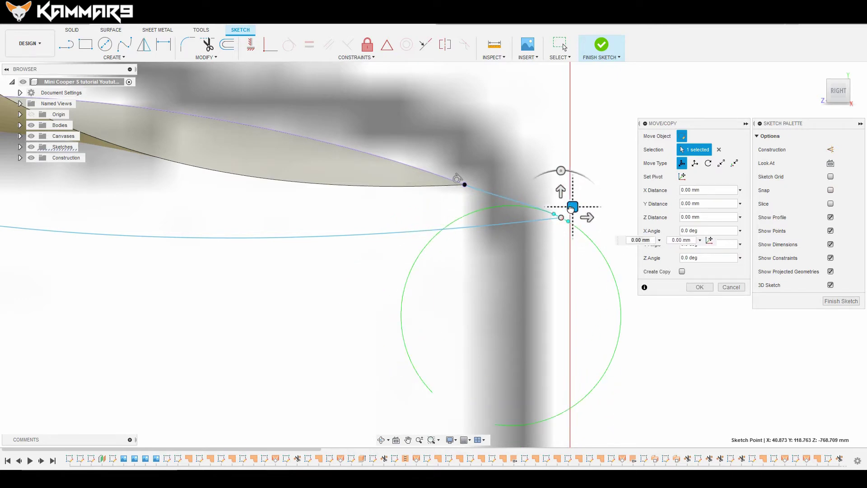
{"action": "left_click", "coordinate": [699, 287]}
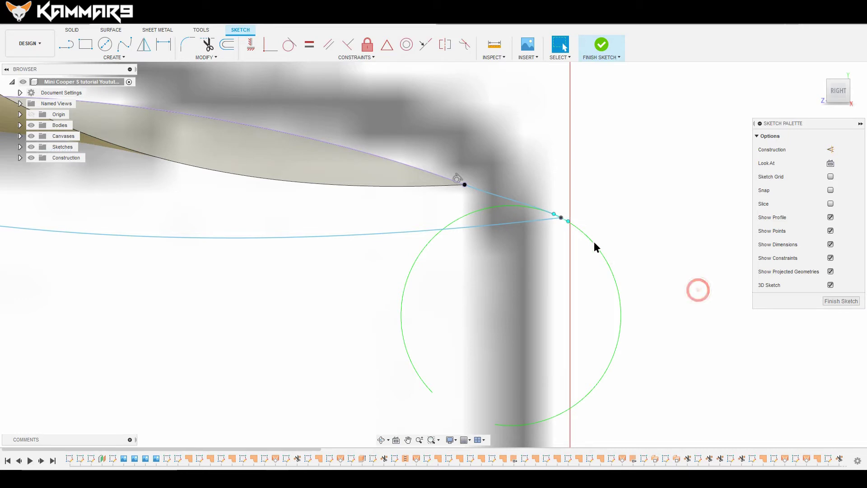
{"action": "left_click", "coordinate": [560, 218]}
{"action": "scroll", "coordinate": [590, 268], "scroll_direction": "down", "scroll_amount": 2}
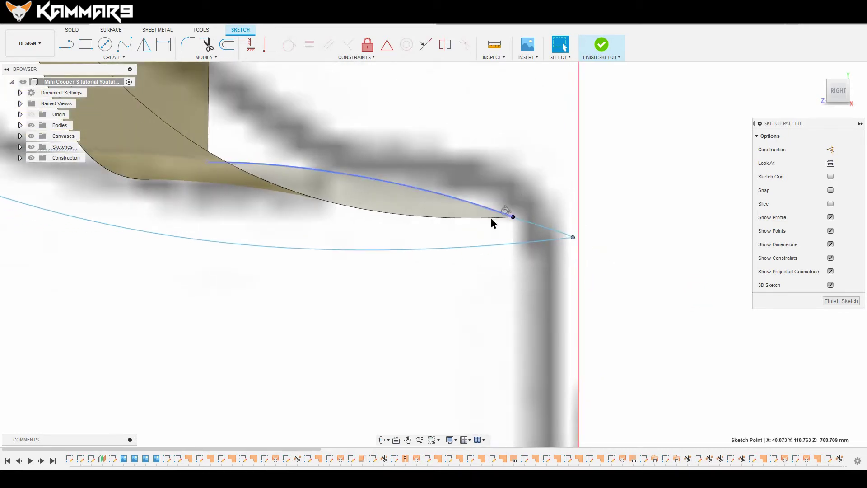
- Finish the current sketch and reopen the earlier sketch containing the lofted surface's edge splines for editing
{"action": "left_click", "coordinate": [841, 302]}
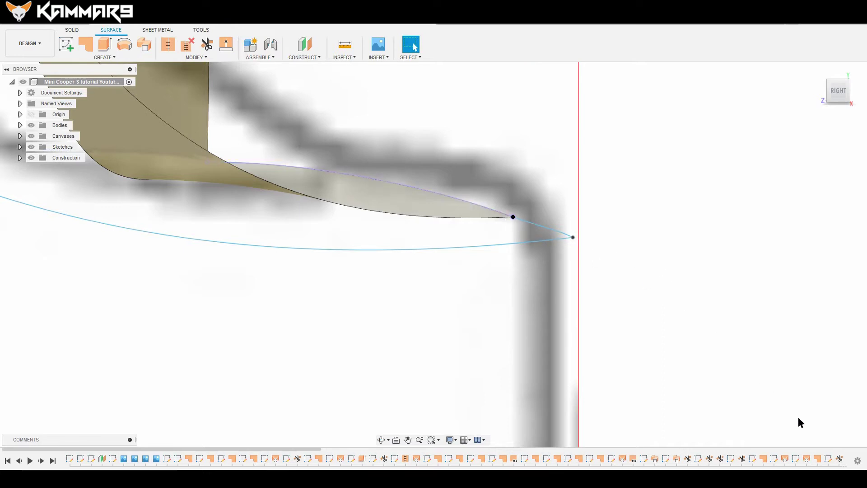
{"action": "scroll", "coordinate": [840, 459], "scroll_direction": "down", "scroll_amount": 6}
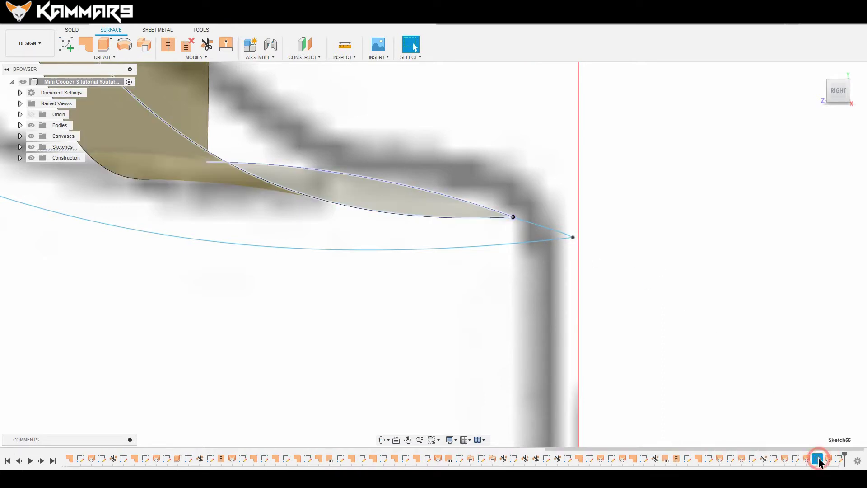
{"action": "right_click", "coordinate": [818, 461]}
{"action": "left_click", "coordinate": [808, 368]}
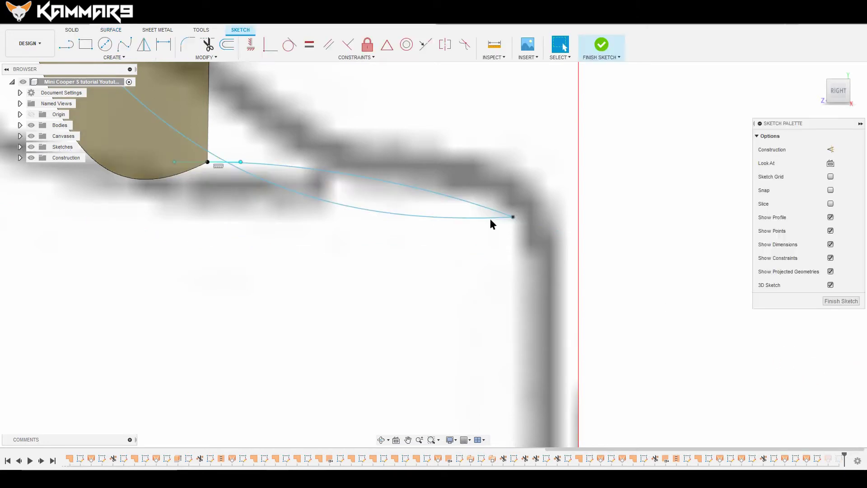
- Try to move the edge splines' shared rear end point about 0.52 mm forwards and 0.42 mm up in the side view
{"action": "key", "text": "m"}
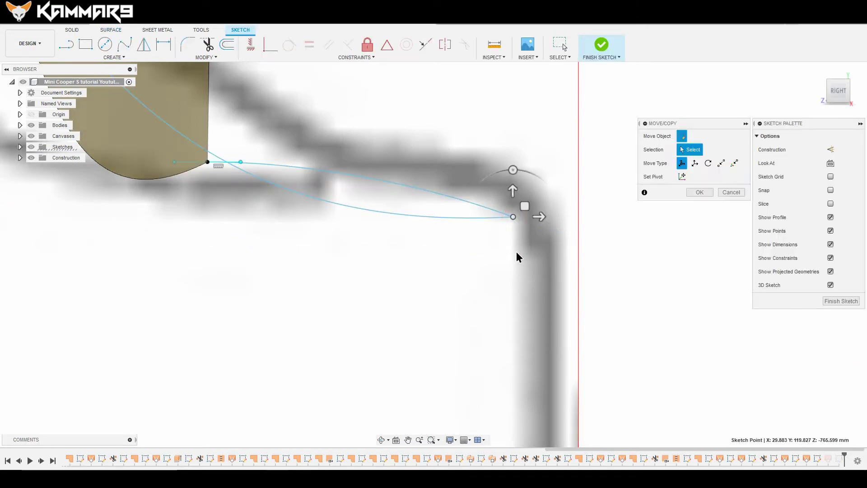
{"action": "left_click_drag", "start_coordinate": [524, 206], "coordinate": [514, 198]}
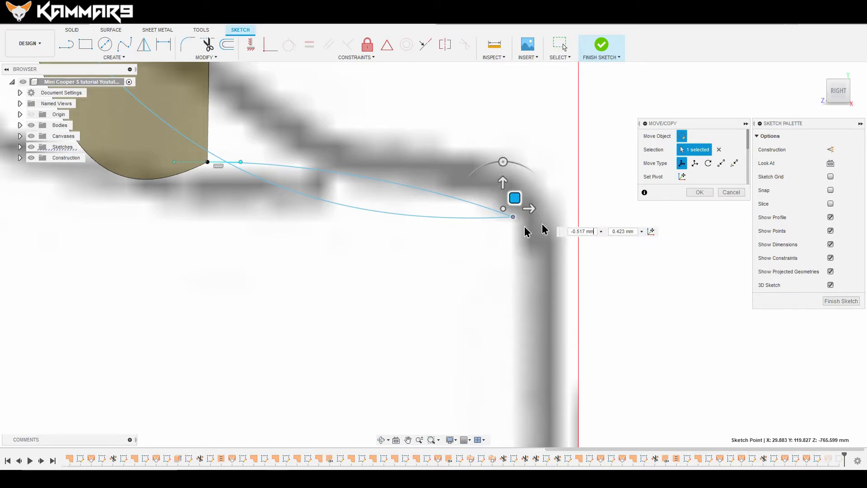
{"action": "left_click", "coordinate": [706, 192]}
{"action": "scroll", "coordinate": [603, 235], "scroll_direction": "down", "scroll_amount": 3}
{"action": "scroll", "coordinate": [519, 271], "scroll_direction": "up", "scroll_amount": 5}
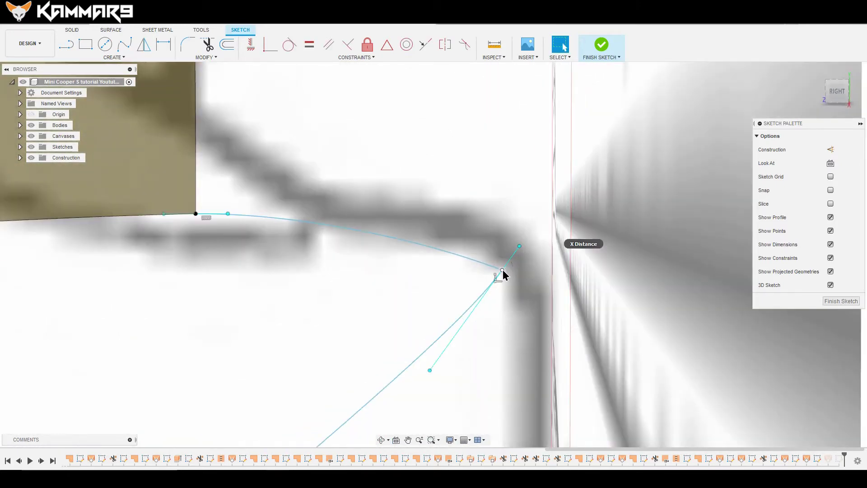
- Move the edge splines' shared centreline end point about 0.8 mm forwards and 0.9 mm up onto the side blueprint outline, and finish the sketch
{"action": "left_click", "coordinate": [502, 271]}
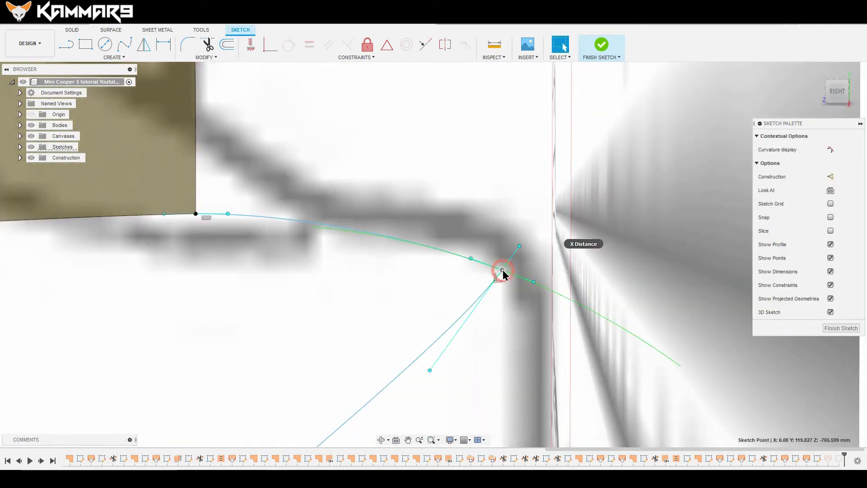
{"action": "key", "text": "m"}
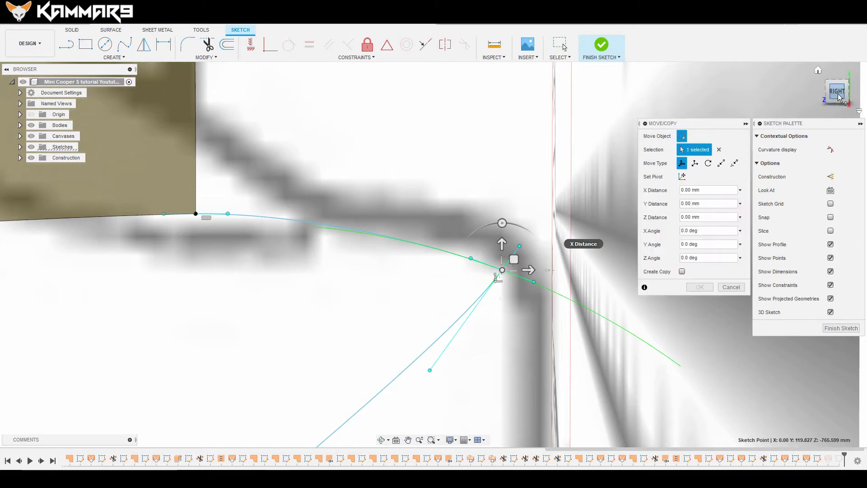
{"action": "left_click", "coordinate": [838, 94]}
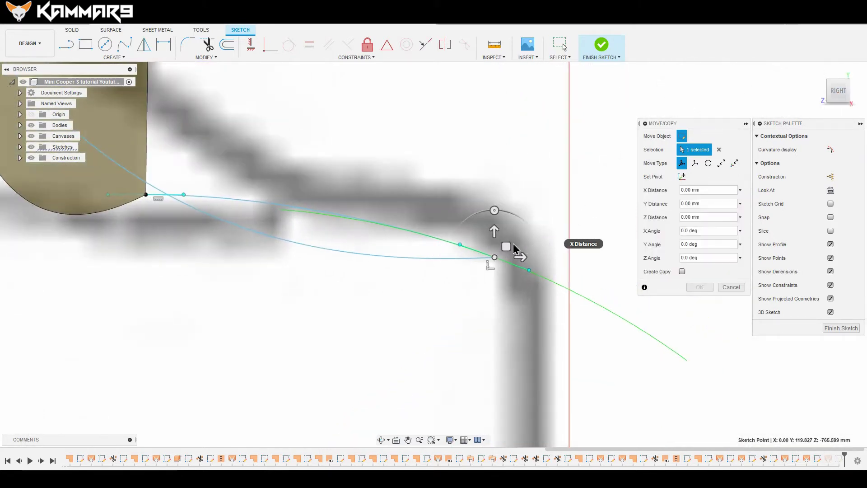
{"action": "left_click_drag", "start_coordinate": [510, 244], "coordinate": [490, 227]}
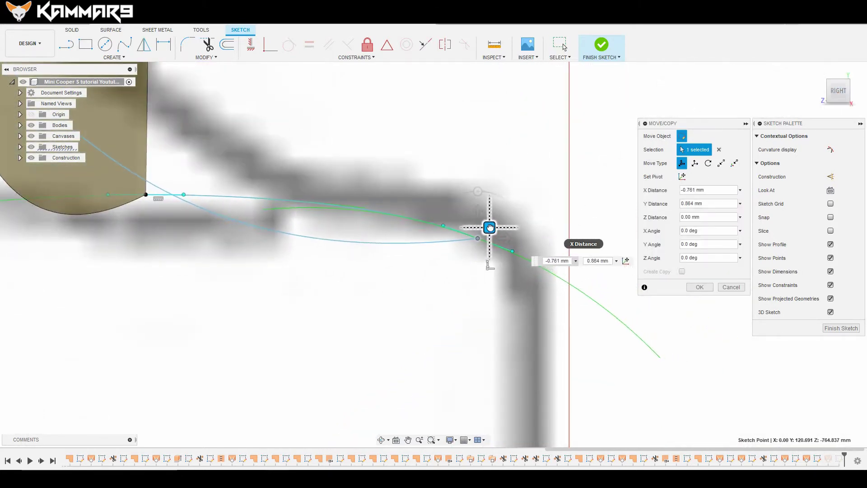
{"action": "left_click_drag", "start_coordinate": [490, 227], "coordinate": [491, 225]}
{"action": "left_click", "coordinate": [700, 287]}
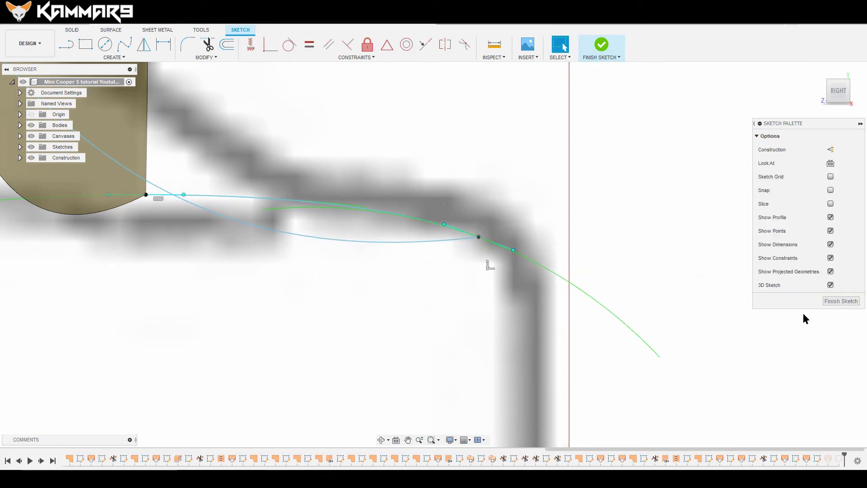
{"action": "left_click", "coordinate": [834, 300]}
{"action": "left_click", "coordinate": [705, 256]}
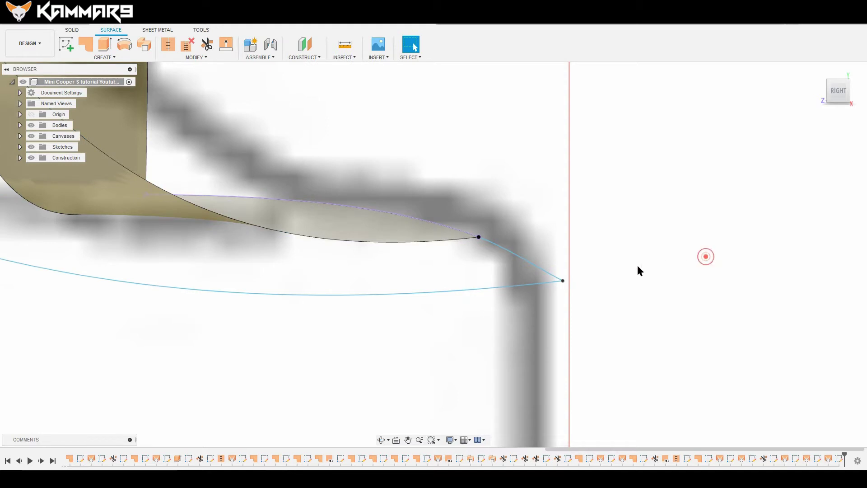
- Reopen the short centreline spline's sketch and move its rear-end tangent handle about 0.02 mm forwards and 0.07 mm up in the side view
{"action": "left_click", "coordinate": [541, 270]}
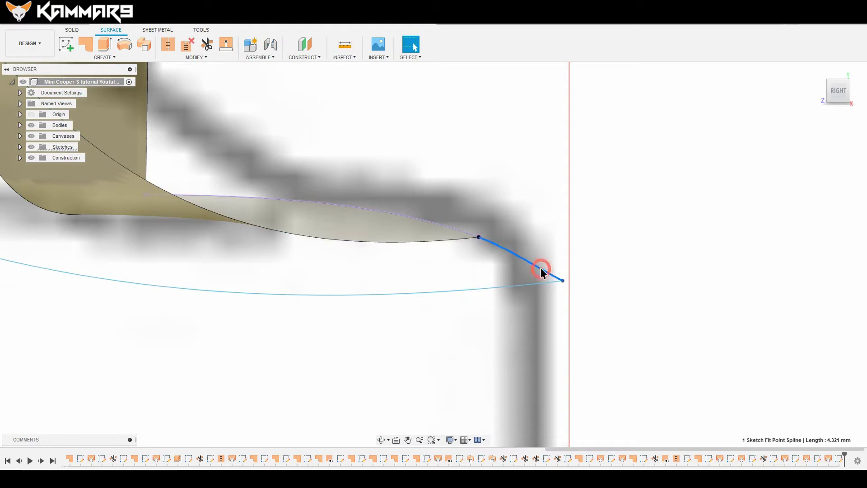
{"action": "right_click", "coordinate": [838, 461]}
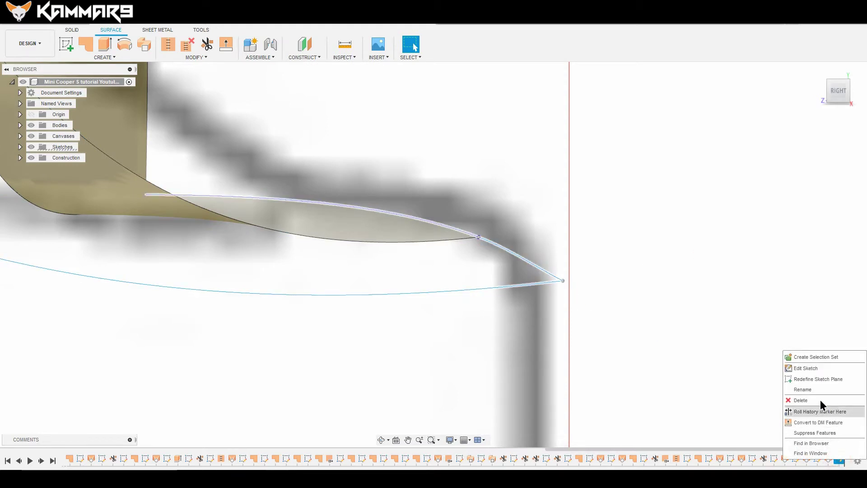
{"action": "left_click", "coordinate": [805, 368]}
{"action": "left_click", "coordinate": [530, 265]}
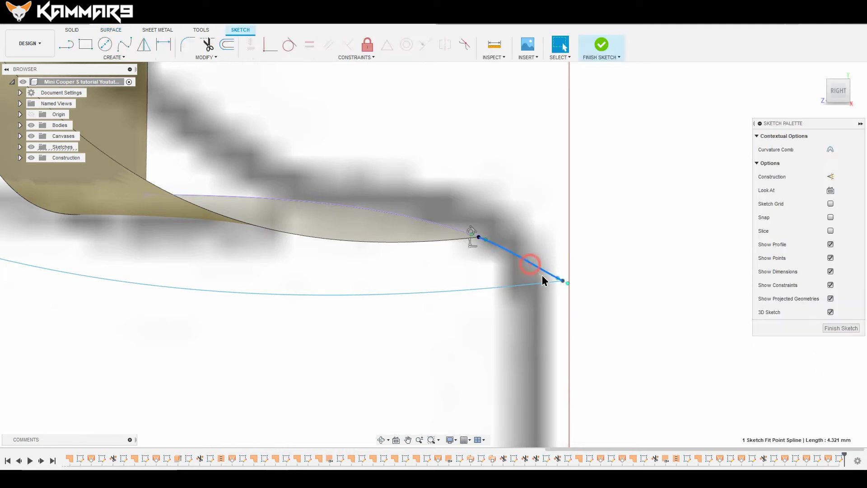
{"action": "left_click", "coordinate": [557, 279]}
{"action": "key", "text": "m"}
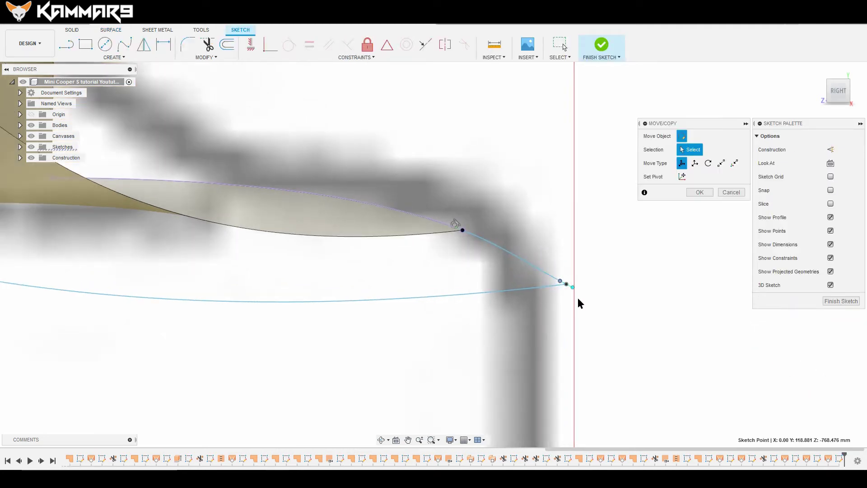
{"action": "left_click_drag", "start_coordinate": [572, 270], "coordinate": [579, 265]}
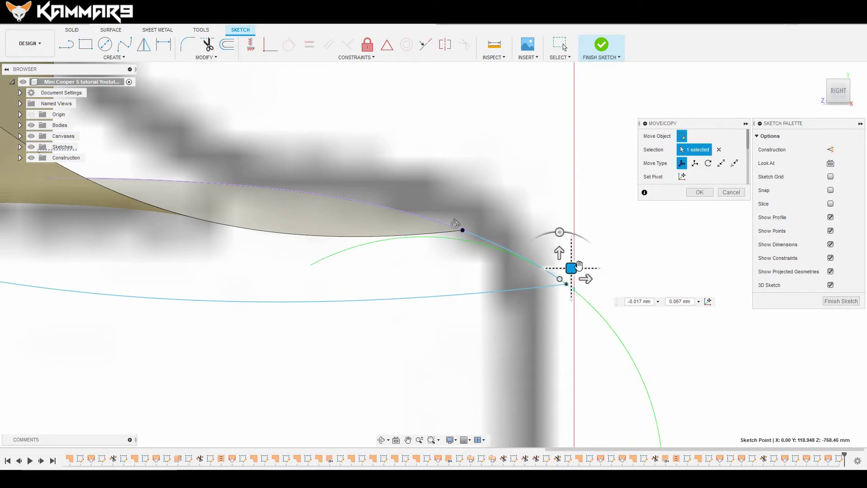
{"action": "left_click", "coordinate": [699, 192]}
{"action": "left_click", "coordinate": [522, 262]}
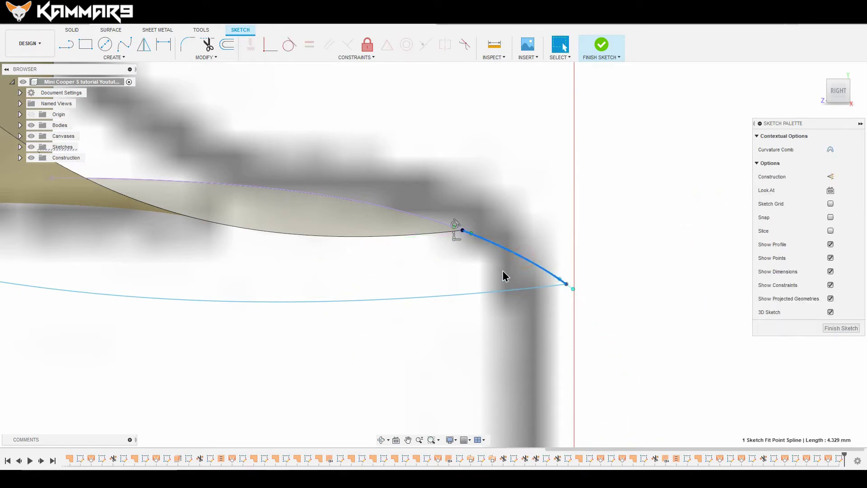
{"action": "scroll", "coordinate": [505, 271], "scroll_direction": "up", "scroll_amount": 3}
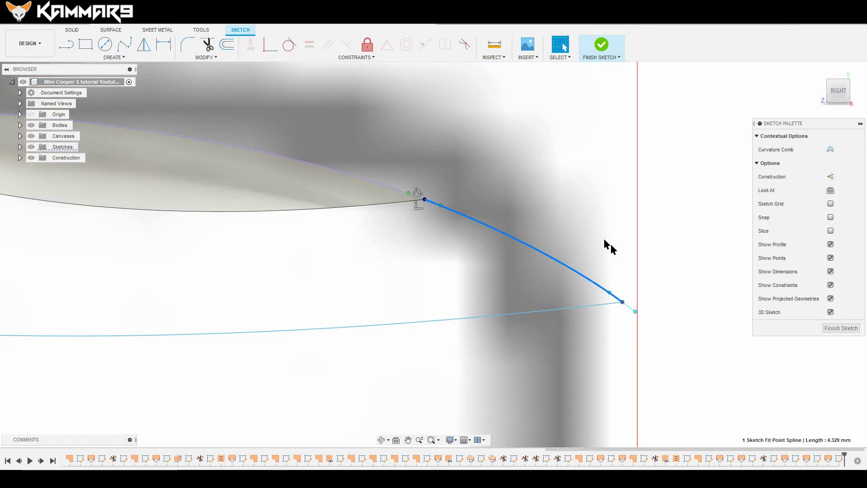
{"action": "scroll", "coordinate": [617, 250], "scroll_direction": "down", "scroll_amount": 6}
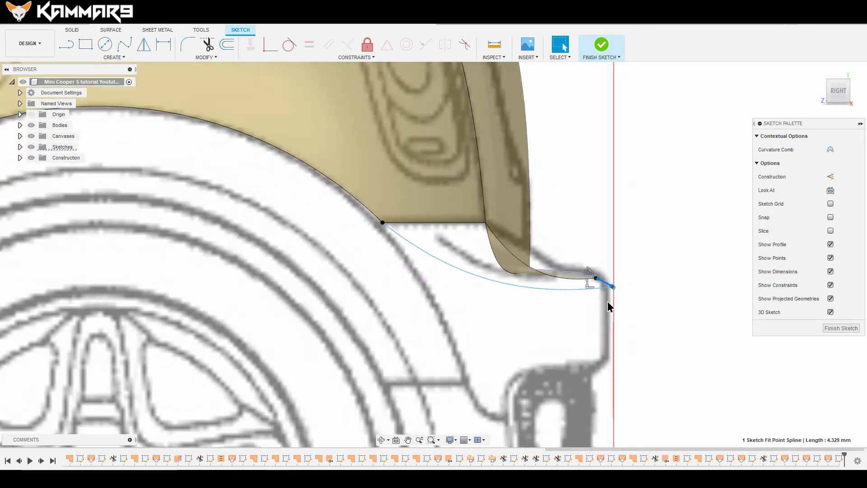
{"action": "scroll", "coordinate": [559, 211], "scroll_direction": "up", "scroll_amount": 1}
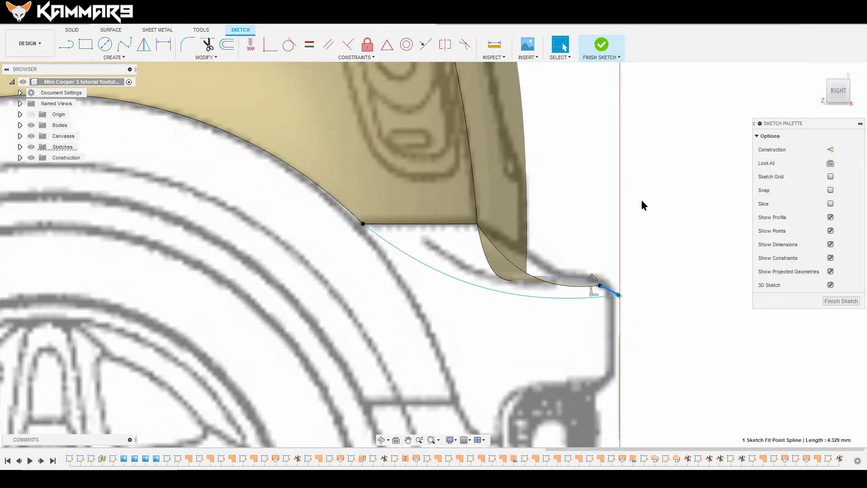
{"action": "scroll", "coordinate": [623, 208], "scroll_direction": "up", "scroll_amount": 2}
- Shift the long lower edge spline's tangent handle at the wheel arch about 0.1 mm rearwards and 0.3 mm up in the side view
{"action": "left_click", "coordinate": [508, 316]}
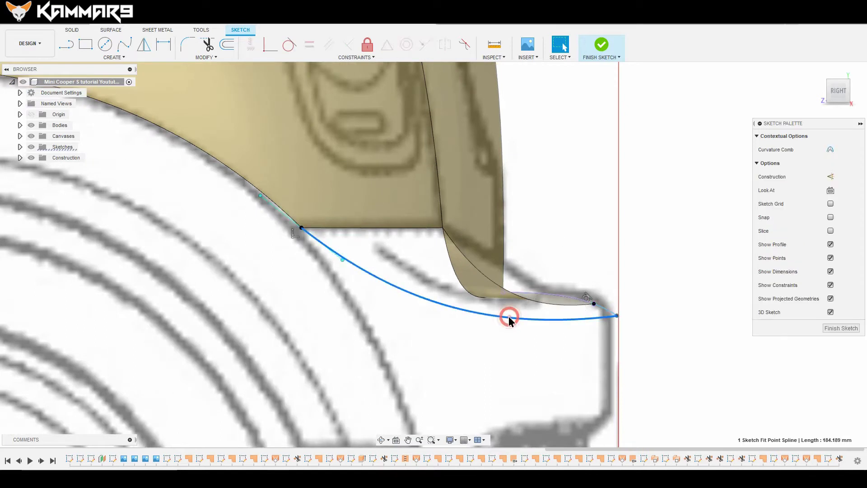
{"action": "scroll", "coordinate": [507, 315], "scroll_direction": "up", "scroll_amount": 4}
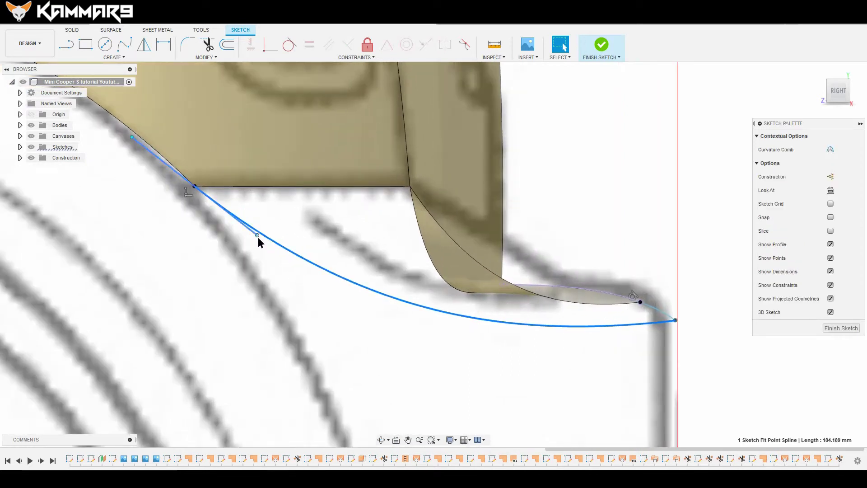
{"action": "left_click", "coordinate": [258, 238]}
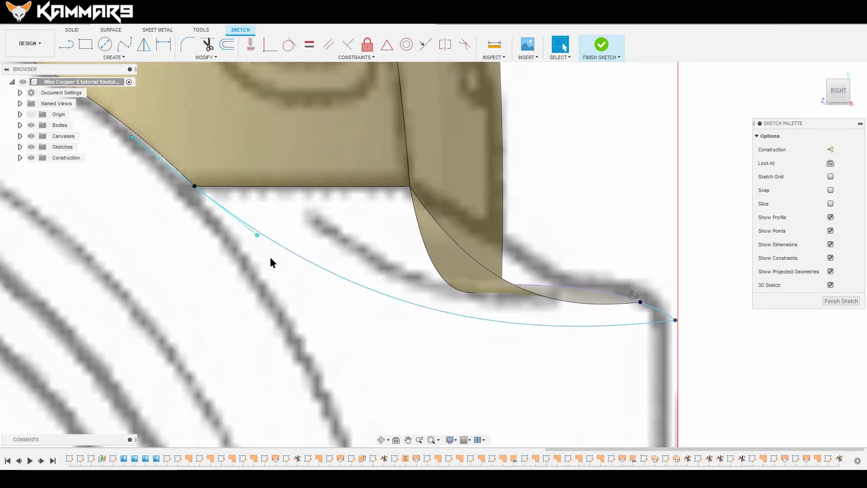
{"action": "key", "text": "m"}
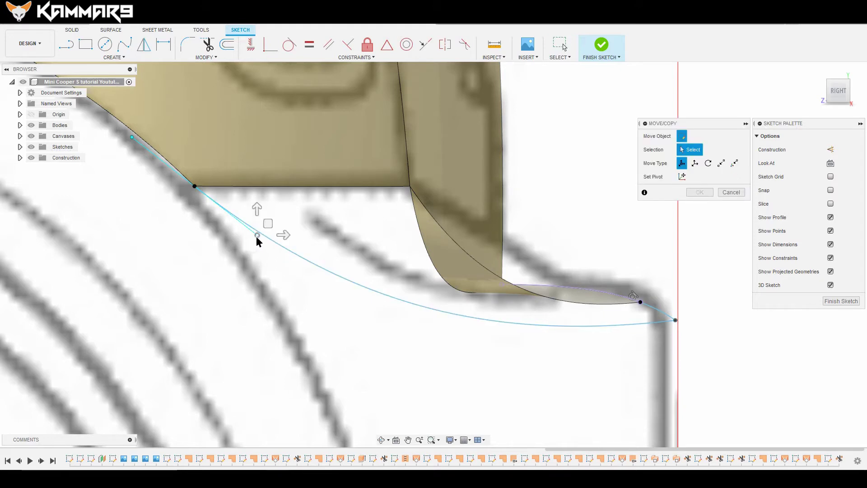
{"action": "left_click", "coordinate": [256, 235]}
{"action": "left_click_drag", "start_coordinate": [268, 222], "coordinate": [270, 221]}
- Move the same wheel arch tangent handle about 0.9 mm outwards in the top view, following the bumper corner outline, and confirm the move
{"action": "left_click", "coordinate": [838, 76]}
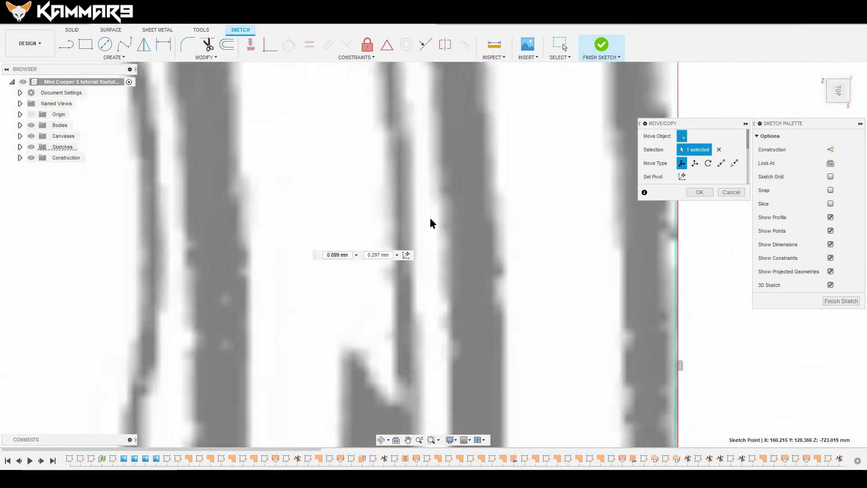
{"action": "scroll", "coordinate": [424, 379], "scroll_direction": "up", "scroll_amount": 8}
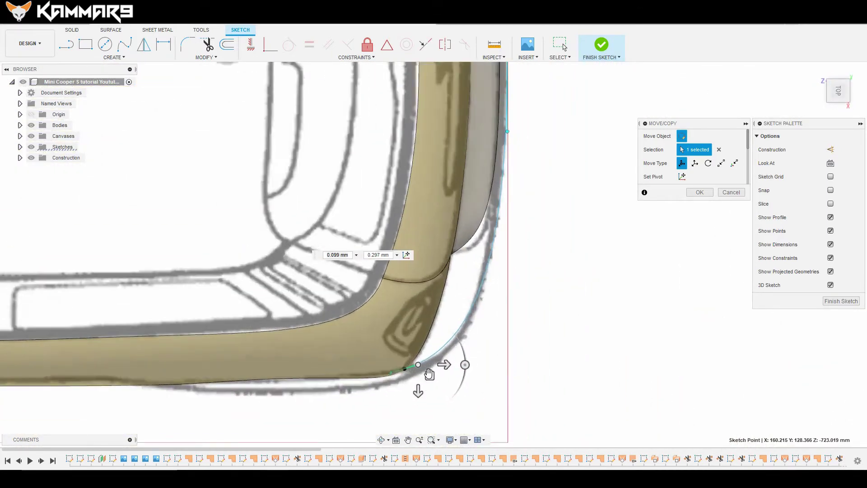
{"action": "left_click_drag", "start_coordinate": [406, 374], "coordinate": [404, 379]}
{"action": "scroll", "coordinate": [430, 389], "scroll_direction": "down", "scroll_amount": 4}
{"action": "scroll", "coordinate": [495, 286], "scroll_direction": "down", "scroll_amount": 3}
{"action": "scroll", "coordinate": [518, 148], "scroll_direction": "up", "scroll_amount": 3}
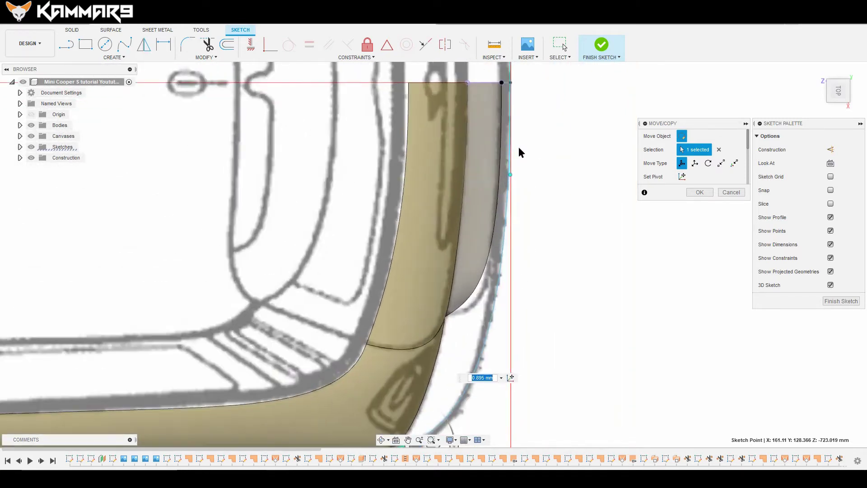
{"action": "left_click", "coordinate": [689, 196]}
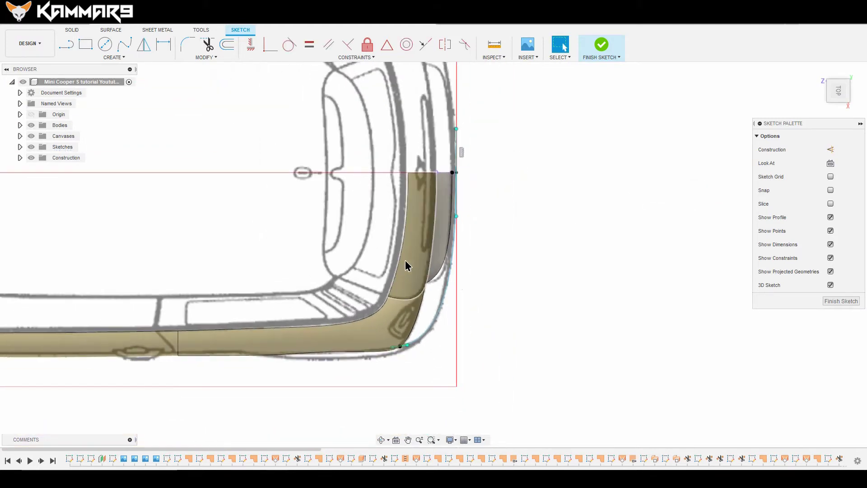
- Check the lower edge spline against the side and rear blueprints, finish the sketch and hide the canvases
{"action": "left_click", "coordinate": [839, 110]}
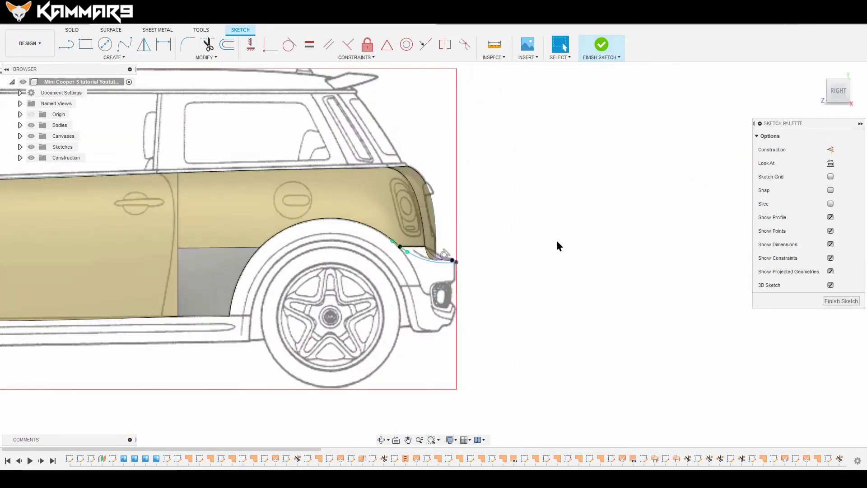
{"action": "left_click", "coordinate": [854, 92]}
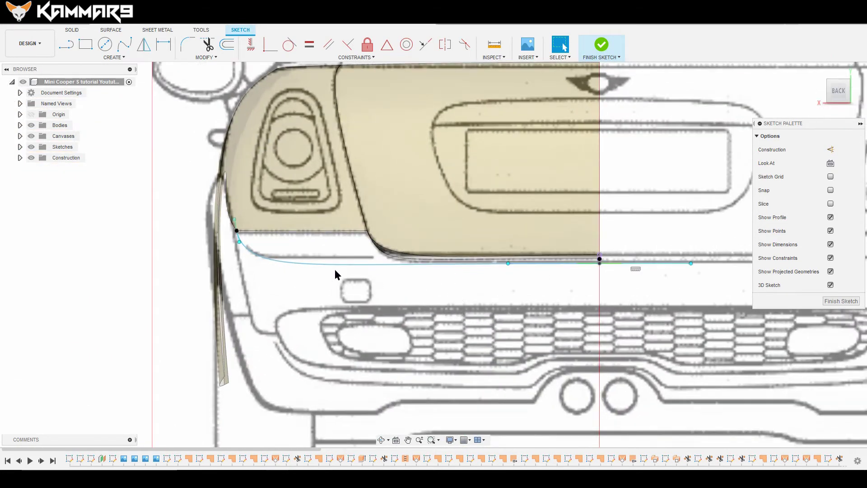
{"action": "scroll", "coordinate": [370, 261], "scroll_direction": "down", "scroll_amount": 5}
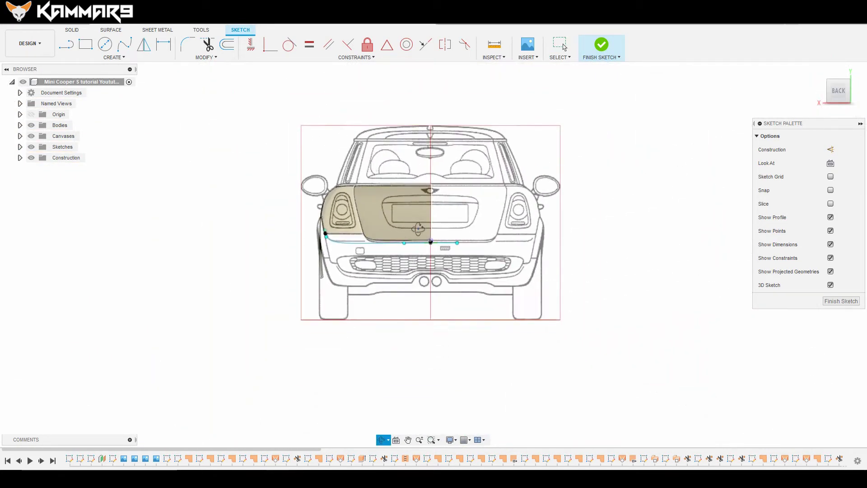
{"action": "middle_click_drag", "start_coordinate": [419, 230], "coordinate": [430, 239], "text": "shift"}
{"action": "scroll", "coordinate": [429, 238], "scroll_direction": "down", "scroll_amount": 1}
{"action": "scroll", "coordinate": [676, 331], "scroll_direction": "up", "scroll_amount": 2}
{"action": "left_click", "coordinate": [841, 301]}
{"action": "left_click", "coordinate": [736, 304]}
{"action": "left_click", "coordinate": [31, 136]}
{"action": "scroll", "coordinate": [393, 140], "scroll_direction": "down", "scroll_amount": 2}
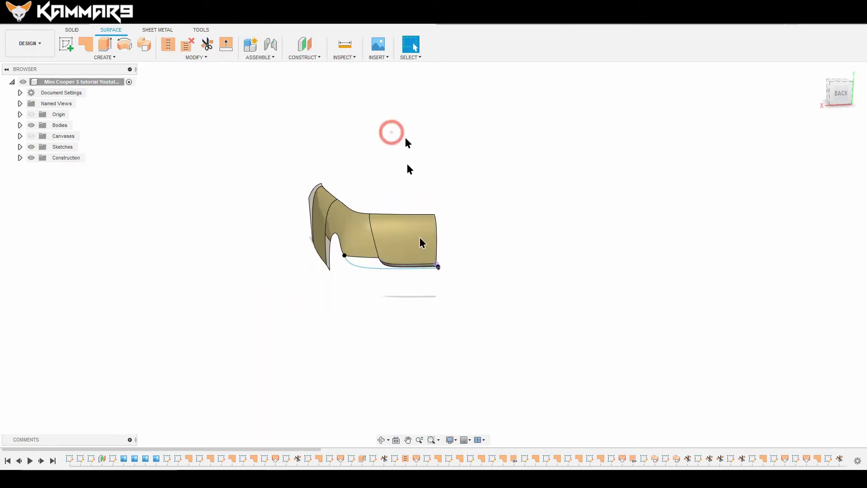
- Patch the gap between the two edge splines and the lower body edges as a new body, with chaining disabled
{"action": "scroll", "coordinate": [442, 336], "scroll_direction": "up", "scroll_amount": 2}
{"action": "scroll", "coordinate": [339, 161], "scroll_direction": "up", "scroll_amount": 2}
{"action": "middle_click_drag", "start_coordinate": [339, 162], "coordinate": [367, 205], "text": "shift"}
{"action": "left_click", "coordinate": [376, 381]}
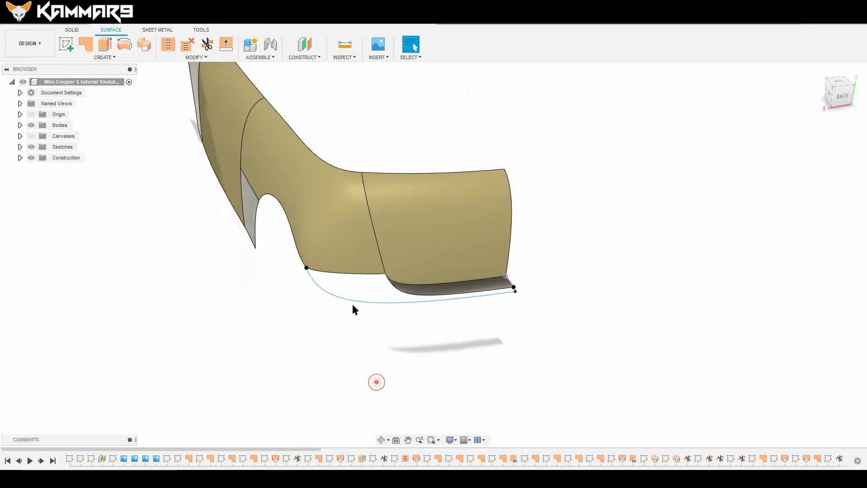
{"action": "scroll", "coordinate": [354, 299], "scroll_direction": "up", "scroll_amount": 2}
{"action": "left_click", "coordinate": [363, 283]}
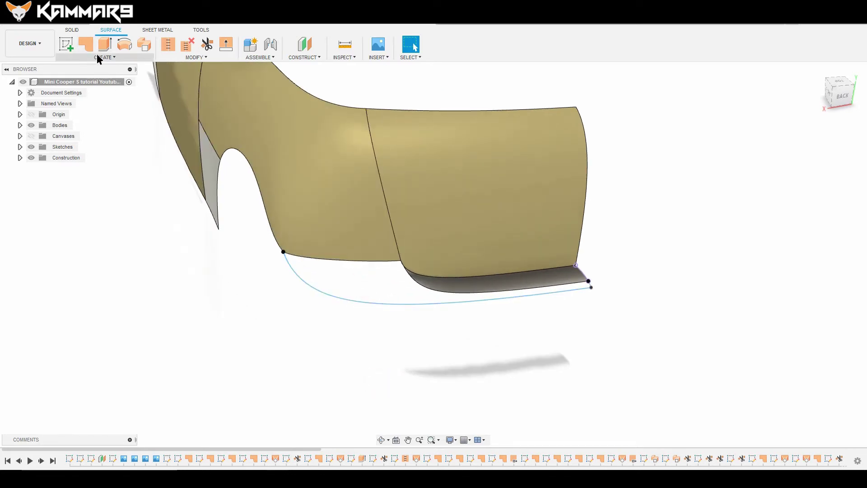
{"action": "left_click", "coordinate": [87, 45]}
{"action": "scroll", "coordinate": [478, 315], "scroll_direction": "up", "scroll_amount": 3}
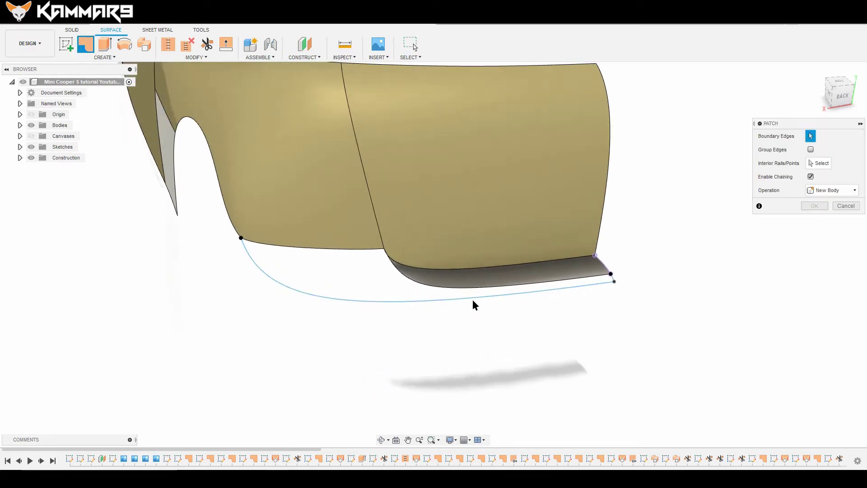
{"action": "left_click", "coordinate": [473, 299]}
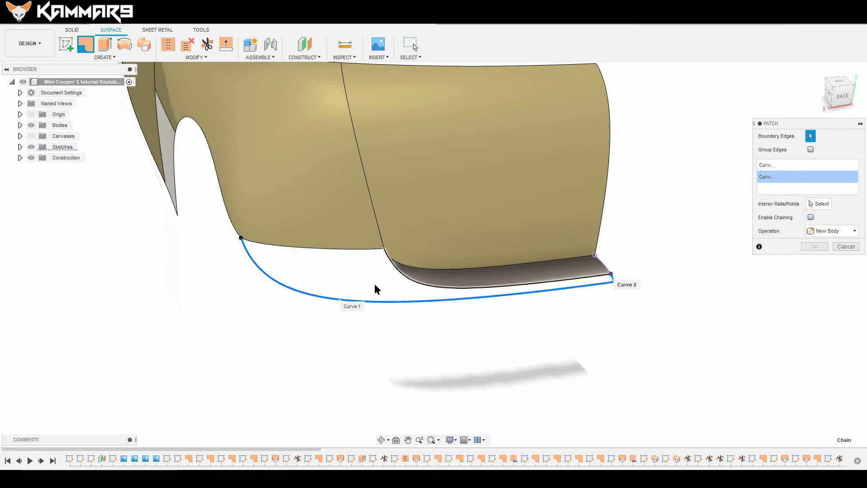
{"action": "left_click", "coordinate": [318, 250]}
{"action": "left_click", "coordinate": [412, 281]}
{"action": "scroll", "coordinate": [641, 274], "scroll_direction": "up", "scroll_amount": 2}
{"action": "scroll", "coordinate": [598, 290], "scroll_direction": "up", "scroll_amount": 2}
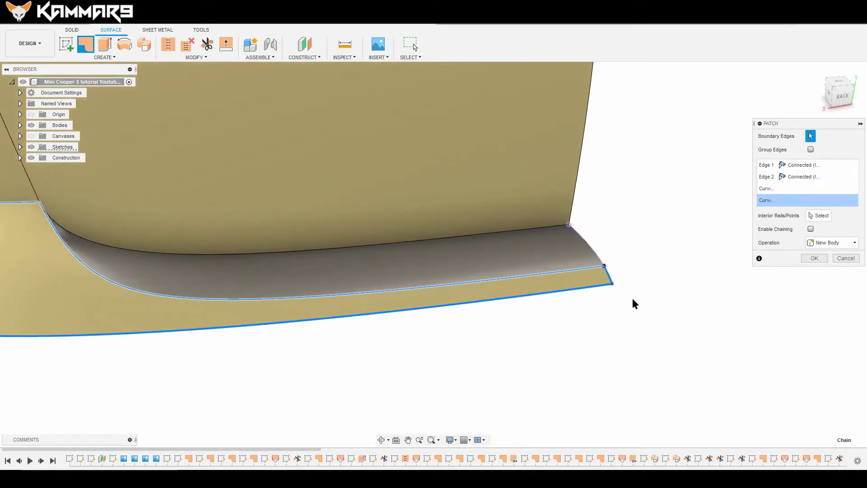
{"action": "scroll", "coordinate": [473, 290], "scroll_direction": "down", "scroll_amount": 5}
{"action": "middle_click_drag", "start_coordinate": [473, 290], "coordinate": [425, 296], "text": "shift"}
{"action": "left_click", "coordinate": [813, 258]}
{"action": "left_click", "coordinate": [655, 332]}
- Show the canvases again in the side view and start a new sketch
{"action": "middle_click_drag", "start_coordinate": [359, 318], "coordinate": [697, 174], "text": "shift"}
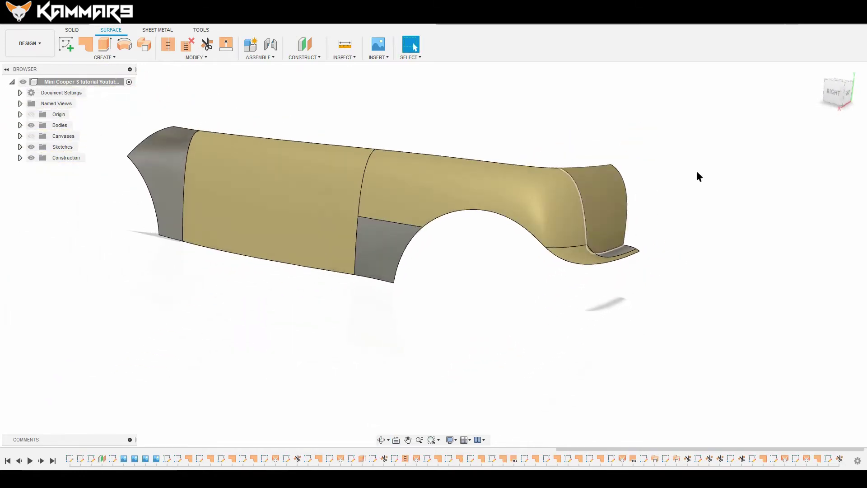
{"action": "left_click", "coordinate": [836, 97]}
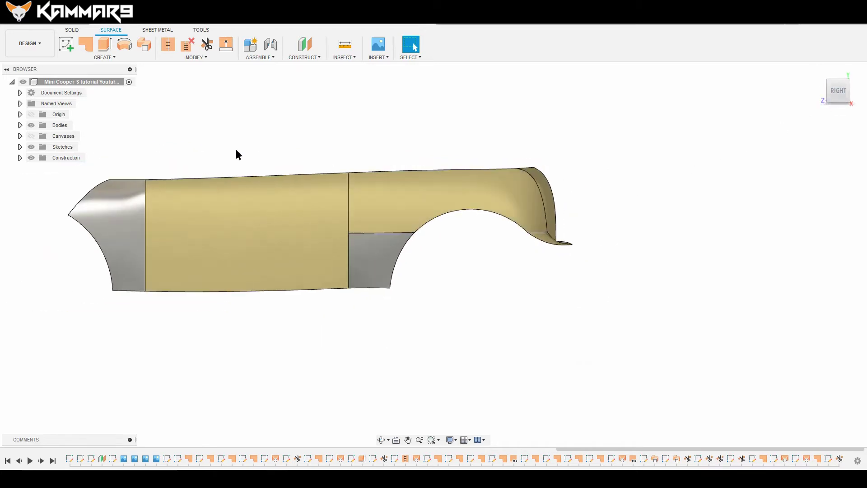
{"action": "left_click", "coordinate": [31, 136]}
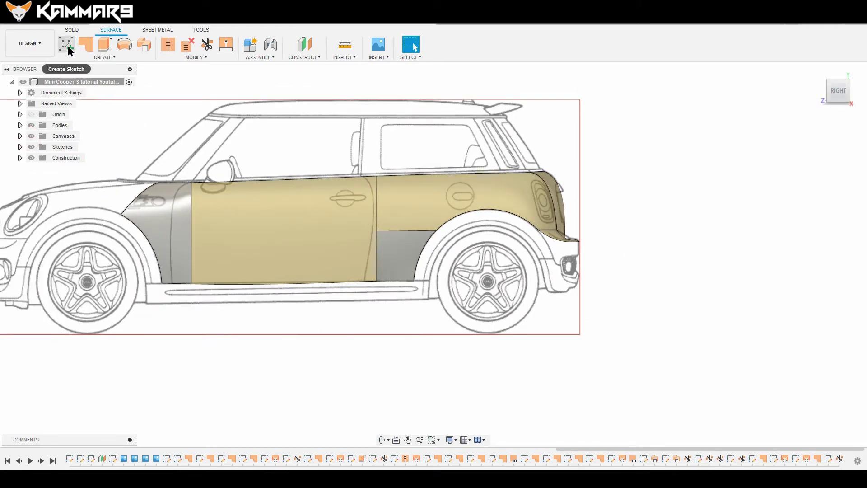
{"action": "left_click", "coordinate": [68, 47]}
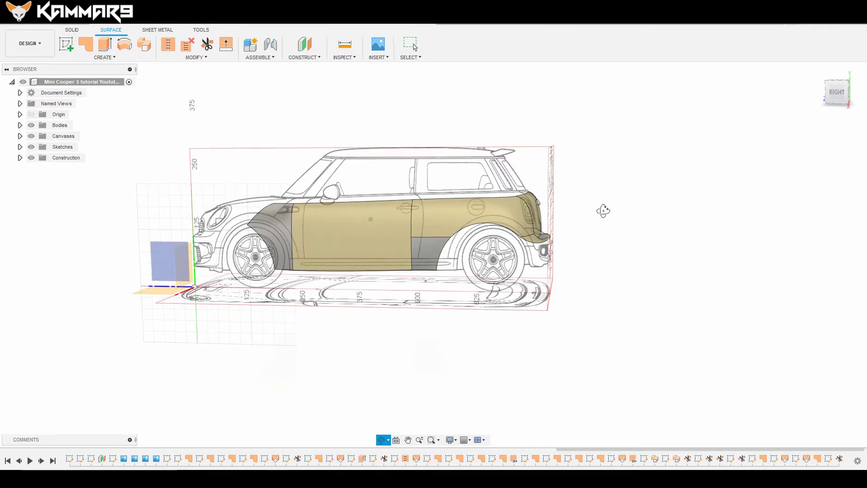
{"action": "left_click", "coordinate": [167, 283]}
- Draw a fit point spline from the patch's rear centreline vertex down to the bumper's lower rear edge on the side blueprint
{"action": "left_click", "coordinate": [124, 45]}
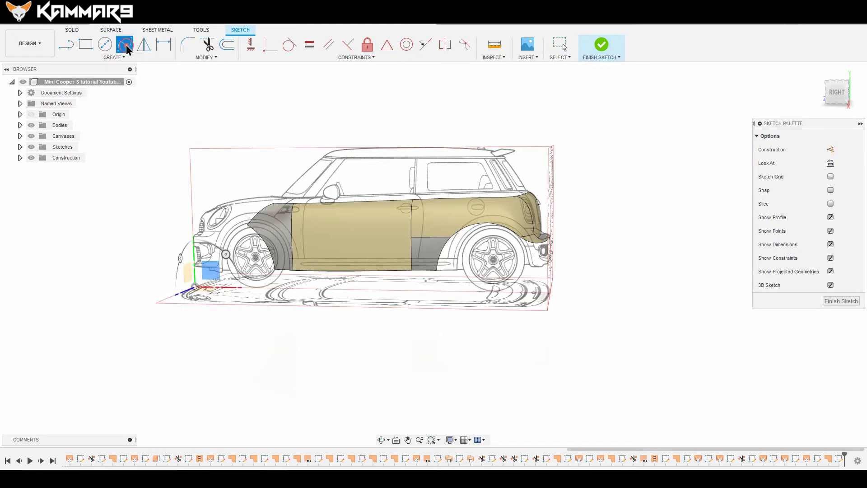
{"action": "middle_click_drag", "start_coordinate": [690, 311], "coordinate": [652, 332], "text": "shift"}
{"action": "scroll", "coordinate": [540, 284], "scroll_direction": "up", "scroll_amount": 5}
{"action": "scroll", "coordinate": [503, 244], "scroll_direction": "up", "scroll_amount": 3}
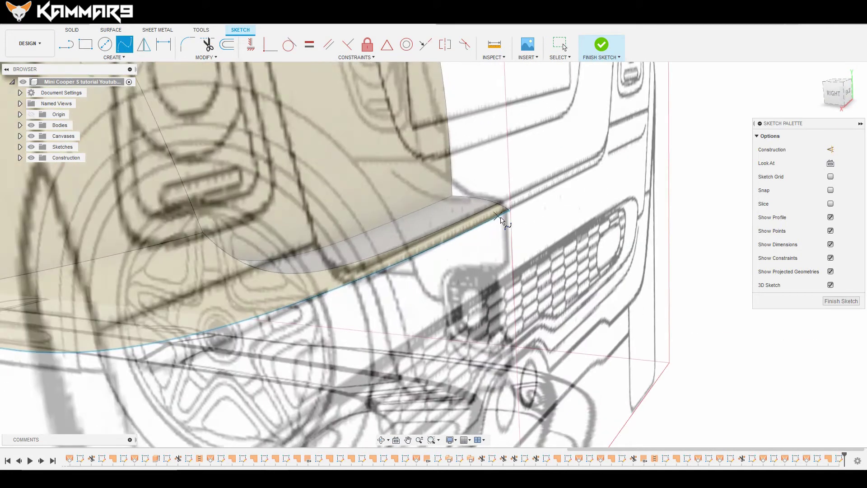
{"action": "left_click", "coordinate": [510, 212]}
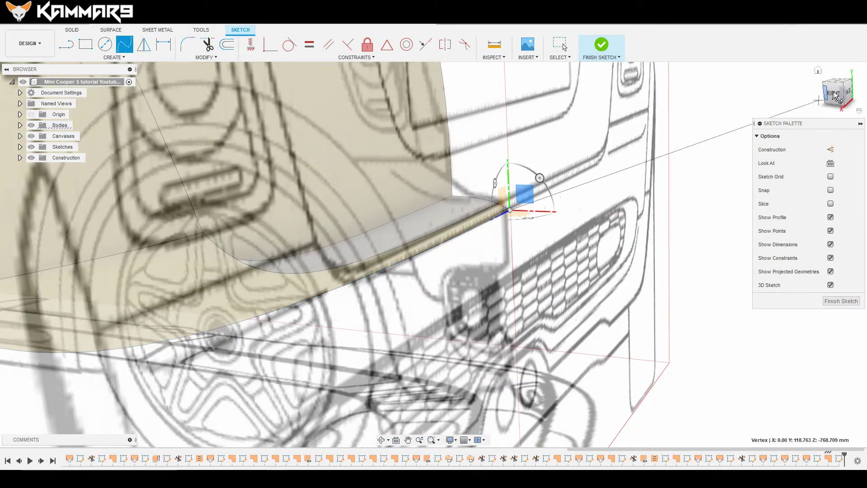
{"action": "left_click", "coordinate": [826, 109]}
{"action": "scroll", "coordinate": [667, 232], "scroll_direction": "down", "scroll_amount": 2}
{"action": "scroll", "coordinate": [630, 232], "scroll_direction": "up", "scroll_amount": 3}
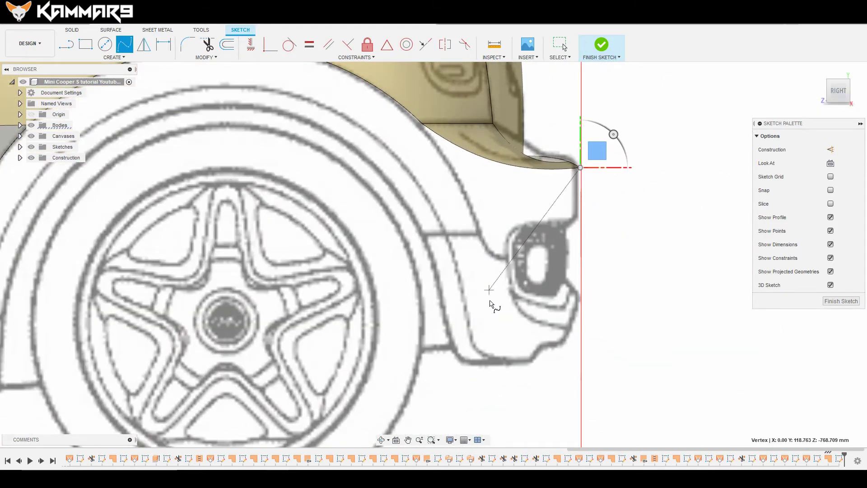
{"action": "left_click", "coordinate": [566, 340]}
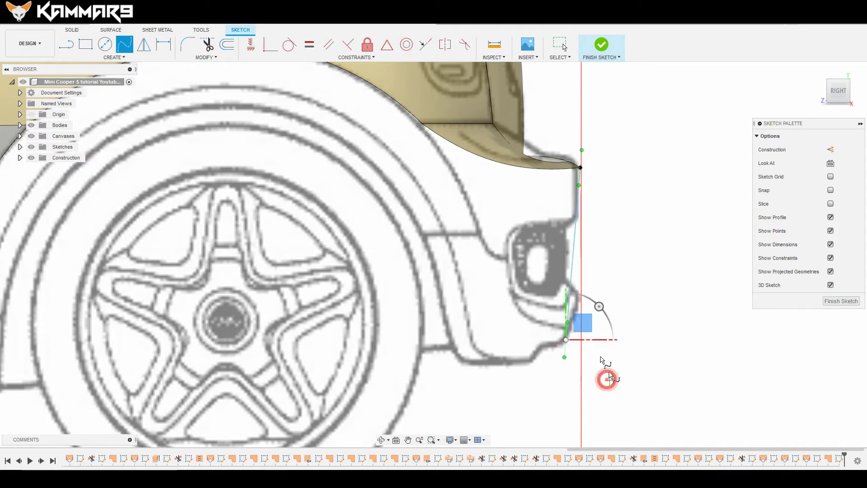
- Move the upper tangent handle of the rear centreline spline about 0.79 mm rearward and 3.35 mm down
{"action": "scroll", "coordinate": [561, 254], "scroll_direction": "up", "scroll_amount": 3}
{"action": "key", "text": "Escape"}
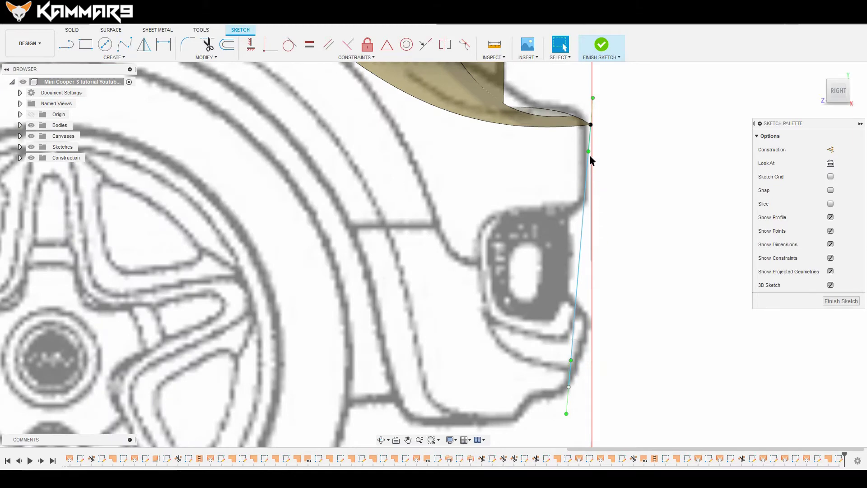
{"action": "left_click", "coordinate": [588, 151]}
{"action": "key", "text": "m"}
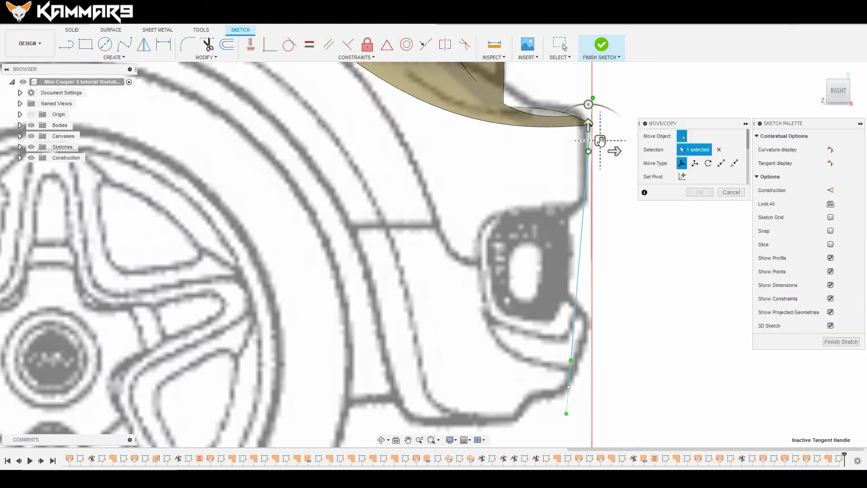
{"action": "left_click_drag", "start_coordinate": [600, 141], "coordinate": [604, 155]}
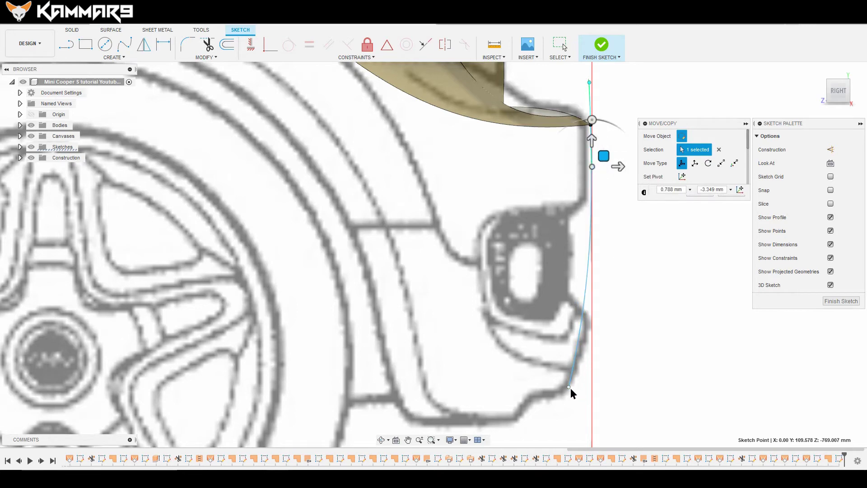
{"action": "left_click", "coordinate": [706, 197]}
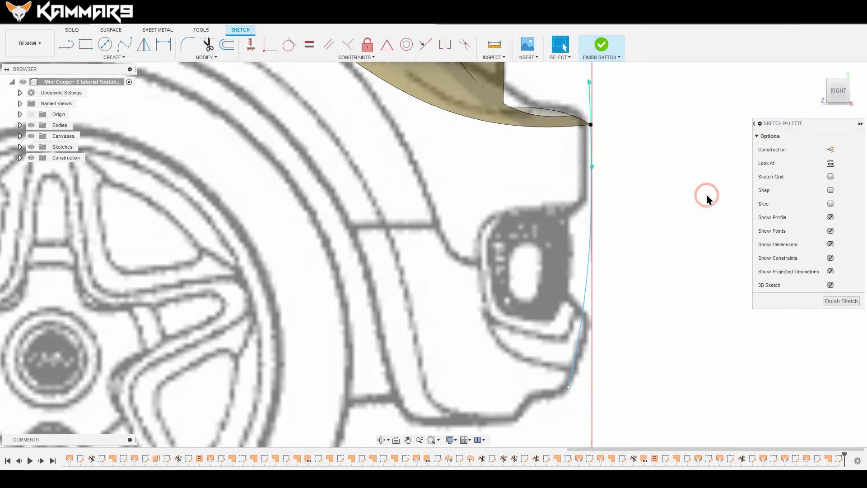
- Move the tangent handle at the rear centreline spline's lower end about 0.88 mm in X and -0.76 mm in Y to follow the bumper outline
{"action": "left_click", "coordinate": [582, 321]}
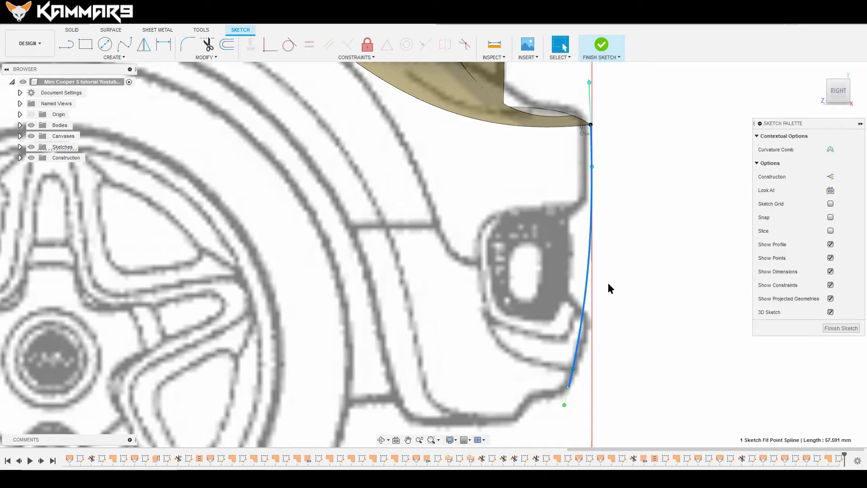
{"action": "scroll", "coordinate": [605, 291], "scroll_direction": "down", "scroll_amount": 5}
{"action": "scroll", "coordinate": [601, 316], "scroll_direction": "up", "scroll_amount": 4}
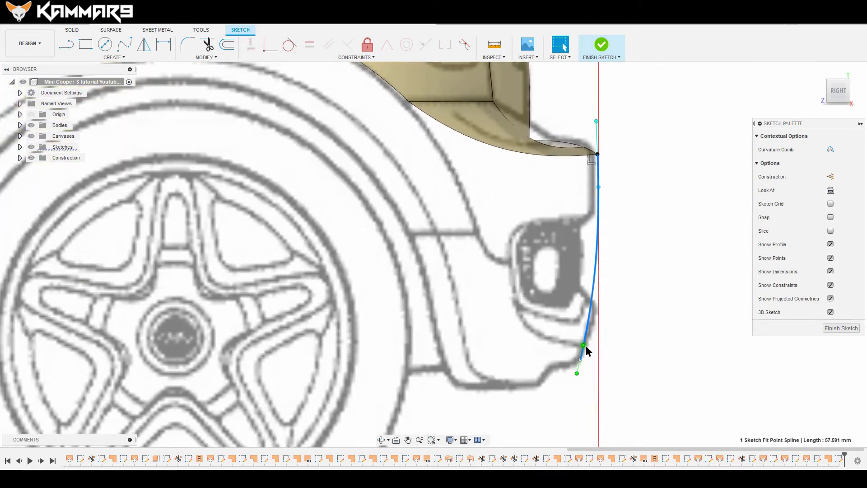
{"action": "left_click", "coordinate": [584, 345]}
{"action": "key", "text": "m"}
{"action": "left_click_drag", "start_coordinate": [595, 333], "coordinate": [598, 337]}
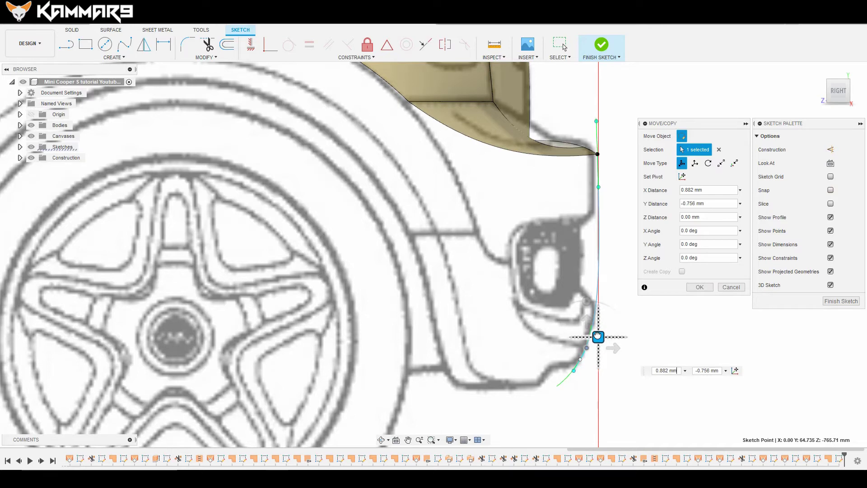
{"action": "left_click", "coordinate": [695, 286]}
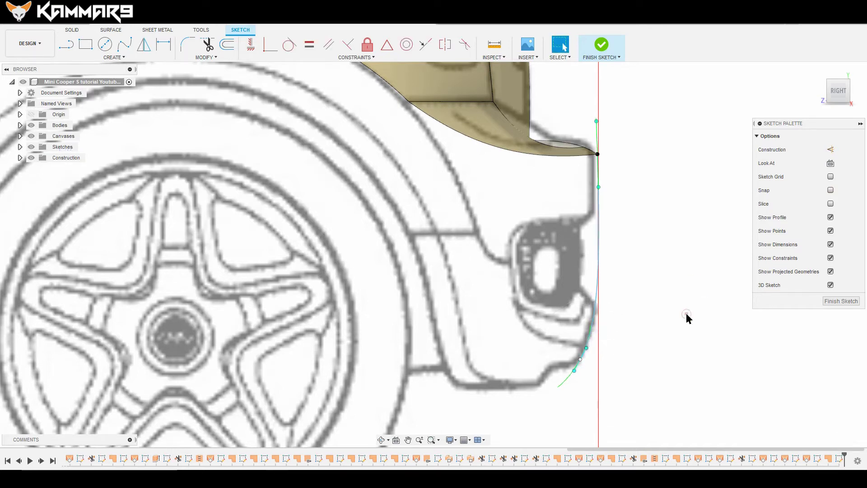
{"action": "left_click", "coordinate": [686, 313]}
- Draw a fit point spline from the patch's wheel arch vertex down to the arch trim corner on the side blueprint
{"action": "scroll", "coordinate": [686, 315], "scroll_direction": "down", "scroll_amount": 3}
{"action": "scroll", "coordinate": [605, 256], "scroll_direction": "up", "scroll_amount": 1}
{"action": "scroll", "coordinate": [523, 201], "scroll_direction": "down", "scroll_amount": 2}
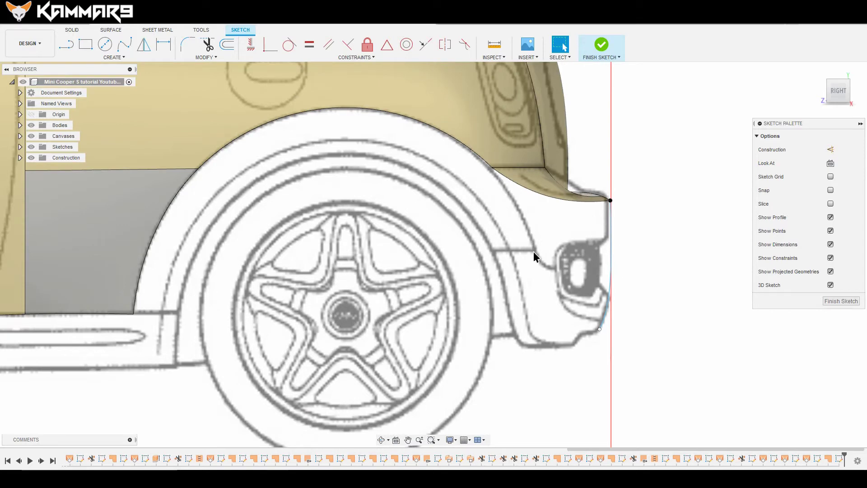
{"action": "left_click", "coordinate": [124, 44]}
{"action": "scroll", "coordinate": [650, 188], "scroll_direction": "down", "scroll_amount": 3}
{"action": "middle_click_drag", "start_coordinate": [650, 188], "coordinate": [605, 227], "text": "shift"}
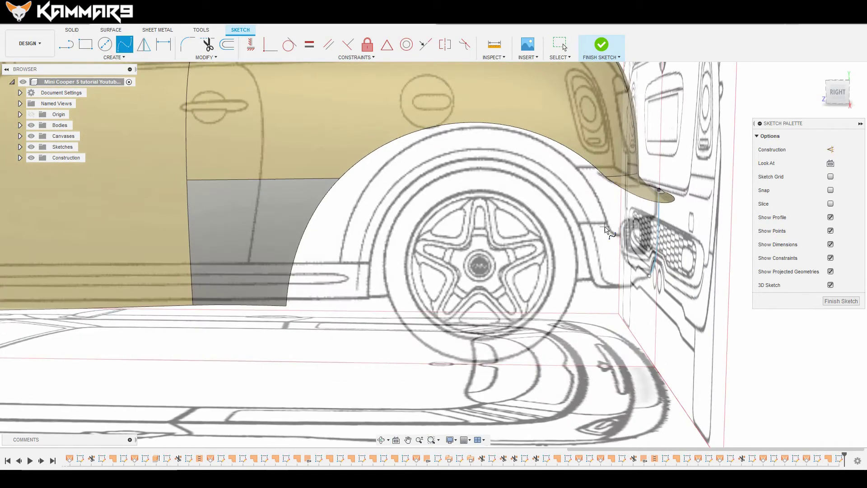
{"action": "left_click", "coordinate": [605, 179]}
{"action": "left_click", "coordinate": [836, 93]}
{"action": "scroll", "coordinate": [614, 182], "scroll_direction": "up", "scroll_amount": 6}
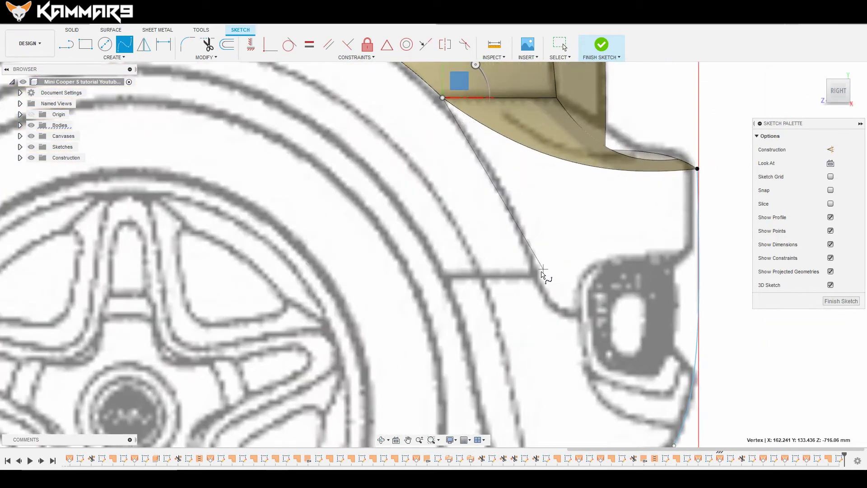
{"action": "left_click", "coordinate": [535, 279]}
{"action": "key", "text": "Escape"}
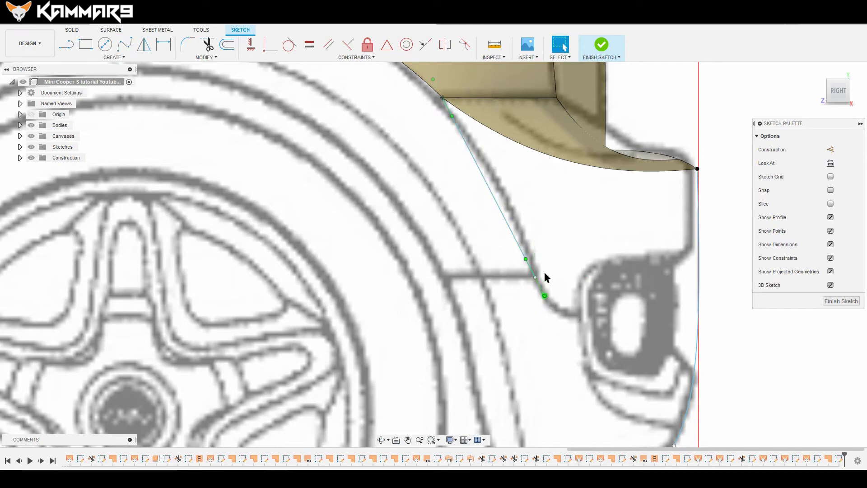
- Move the wheel arch spline's lower tangent handle so the curve follows the arch line on the side blueprint
{"action": "left_click", "coordinate": [527, 261]}
{"action": "key", "text": "m"}
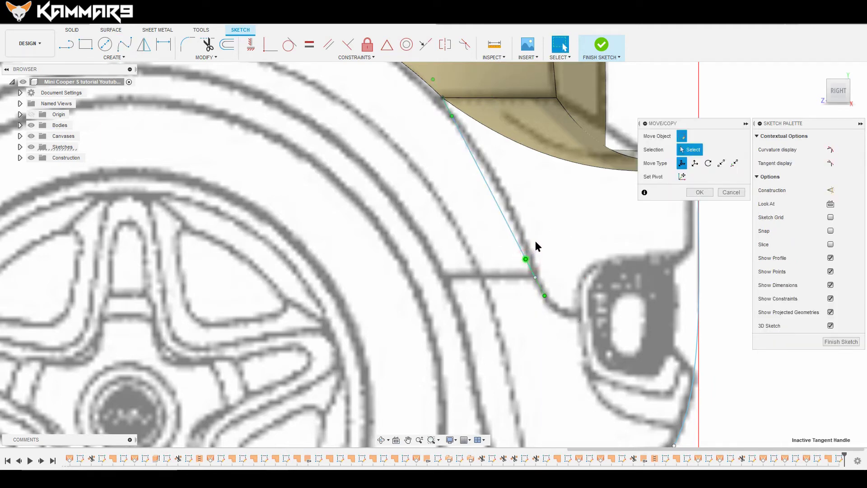
{"action": "left_click_drag", "start_coordinate": [535, 247], "coordinate": [540, 245]}
{"action": "left_click", "coordinate": [700, 192]}
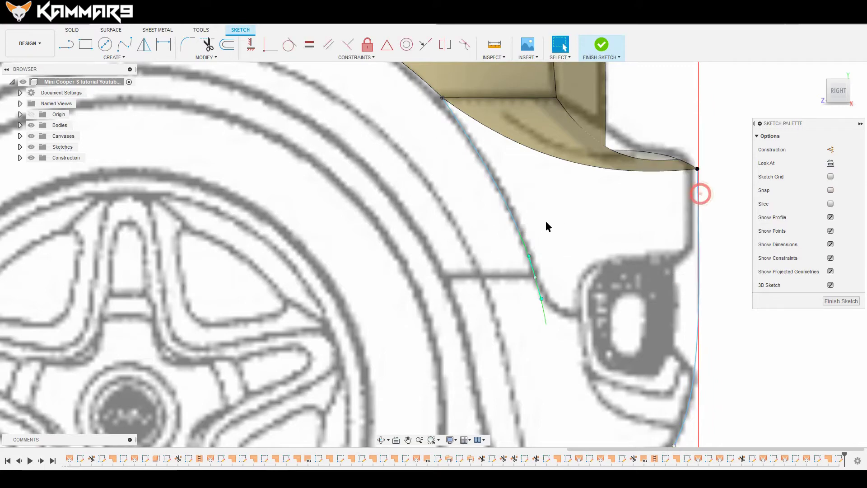
- Move the wheel arch spline's lower endpoint about 5.69 mm inward to match the trim corner on the rear blueprint
{"action": "scroll", "coordinate": [540, 226], "scroll_direction": "down", "scroll_amount": 3}
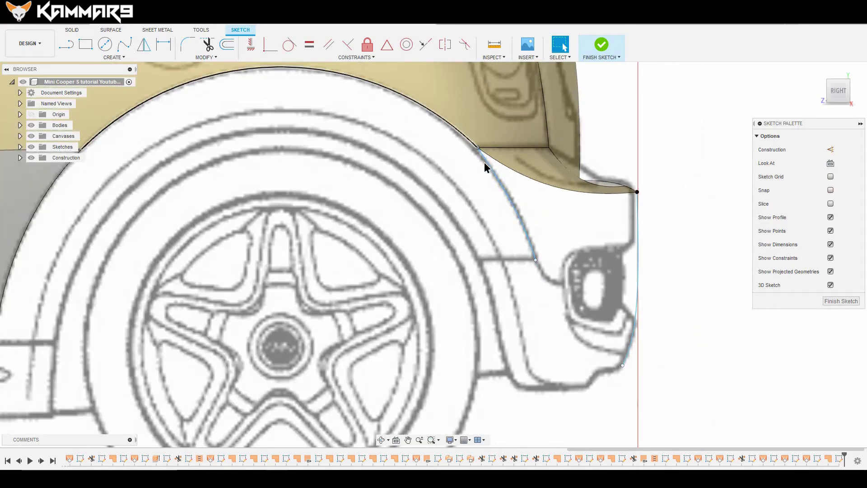
{"action": "scroll", "coordinate": [578, 245], "scroll_direction": "down", "scroll_amount": 3}
{"action": "scroll", "coordinate": [578, 244], "scroll_direction": "up", "scroll_amount": 2}
{"action": "middle_click_drag", "start_coordinate": [578, 244], "coordinate": [514, 293], "text": "shift"}
{"action": "scroll", "coordinate": [560, 258], "scroll_direction": "down", "scroll_amount": 2}
{"action": "scroll", "coordinate": [429, 266], "scroll_direction": "down", "scroll_amount": 4}
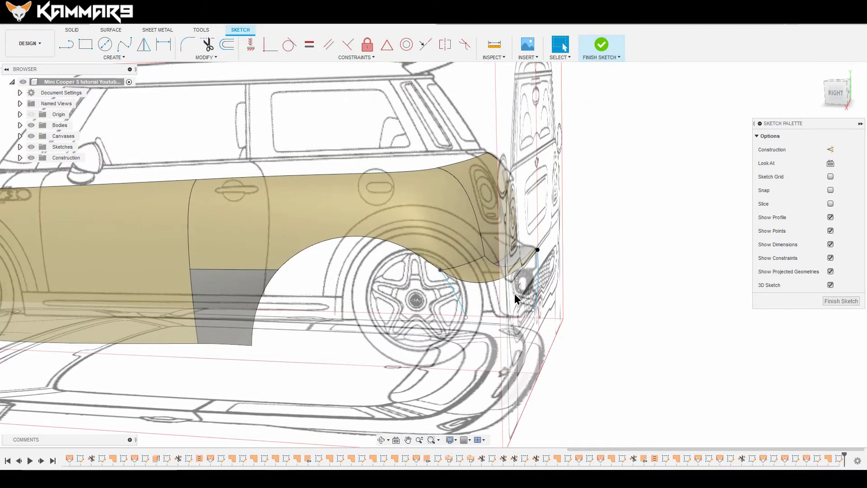
{"action": "scroll", "coordinate": [479, 294], "scroll_direction": "up", "scroll_amount": 4}
{"action": "left_click", "coordinate": [457, 336]}
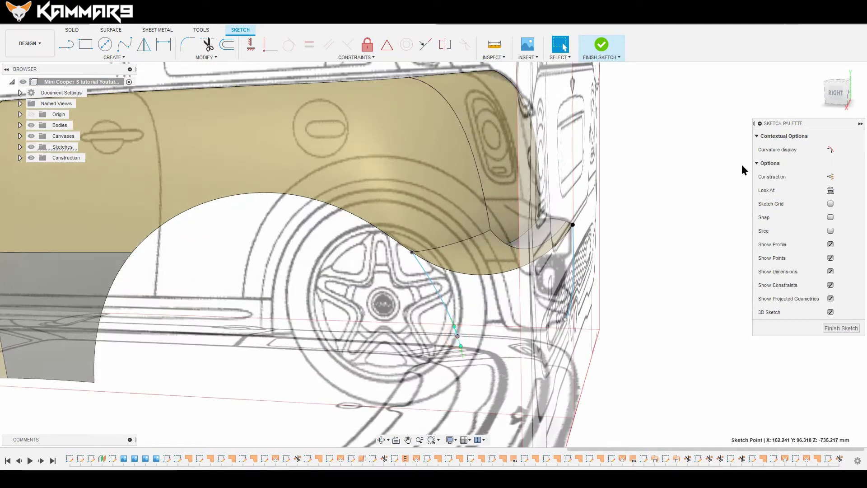
{"action": "left_click", "coordinate": [849, 96]}
{"action": "scroll", "coordinate": [341, 214], "scroll_direction": "up", "scroll_amount": 5}
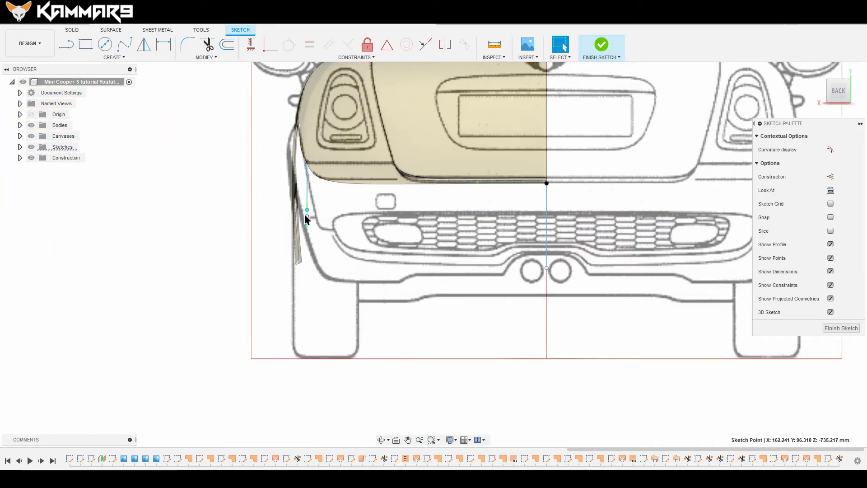
{"action": "scroll", "coordinate": [305, 216], "scroll_direction": "up", "scroll_amount": 4}
{"action": "key", "text": "m"}
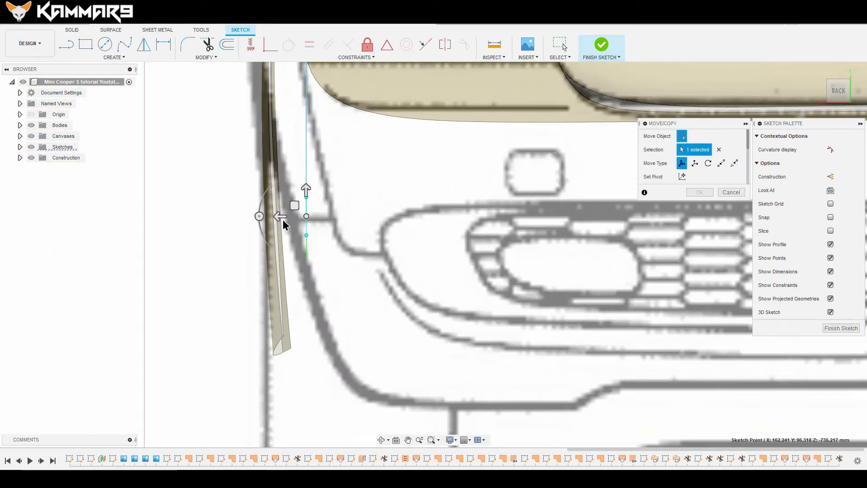
{"action": "mouse_move", "coordinate": [281, 217]}
{"action": "left_mouse_down"}
{"action": "mouse_move", "coordinate": [303, 216]}
{"action": "mouse_move", "coordinate": [295, 217]}
{"action": "left_mouse_up"}
{"action": "scroll", "coordinate": [321, 183], "scroll_direction": "up", "scroll_amount": 3}
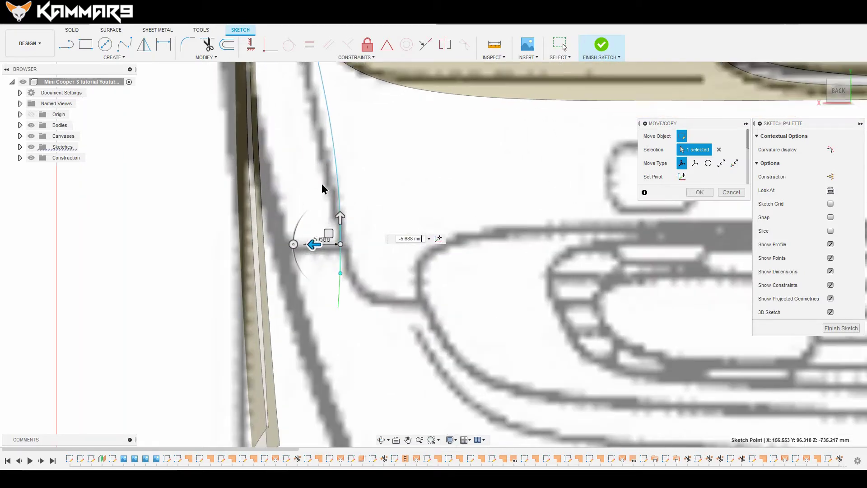
- Move the tangent handle above the wheel arch spline's lower end about 1.1 mm outward to fit the rear blueprint's outline
{"action": "left_click", "coordinate": [340, 272]}
{"action": "left_click", "coordinate": [340, 215]}
{"action": "left_click_drag", "start_coordinate": [320, 215], "coordinate": [311, 216]}
{"action": "scroll", "coordinate": [335, 299], "scroll_direction": "down", "scroll_amount": 3}
{"action": "scroll", "coordinate": [309, 164], "scroll_direction": "up", "scroll_amount": 2}
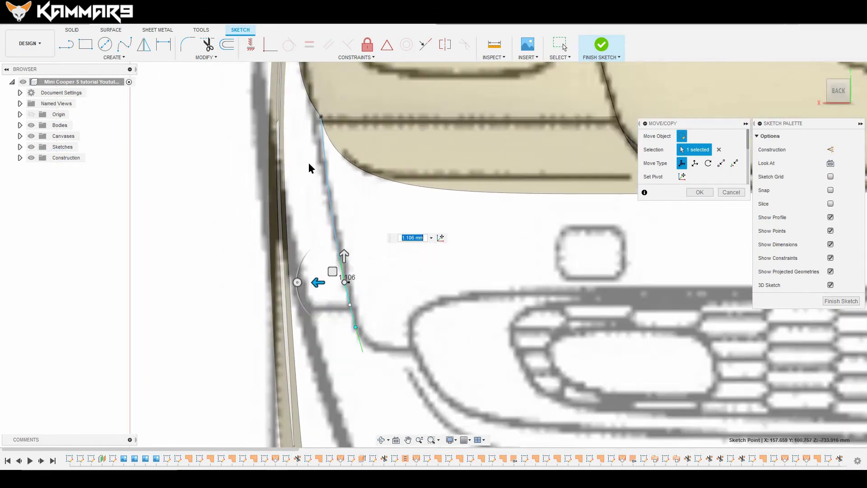
{"action": "scroll", "coordinate": [344, 216], "scroll_direction": "down", "scroll_amount": 2}
{"action": "scroll", "coordinate": [343, 134], "scroll_direction": "up", "scroll_amount": 3}
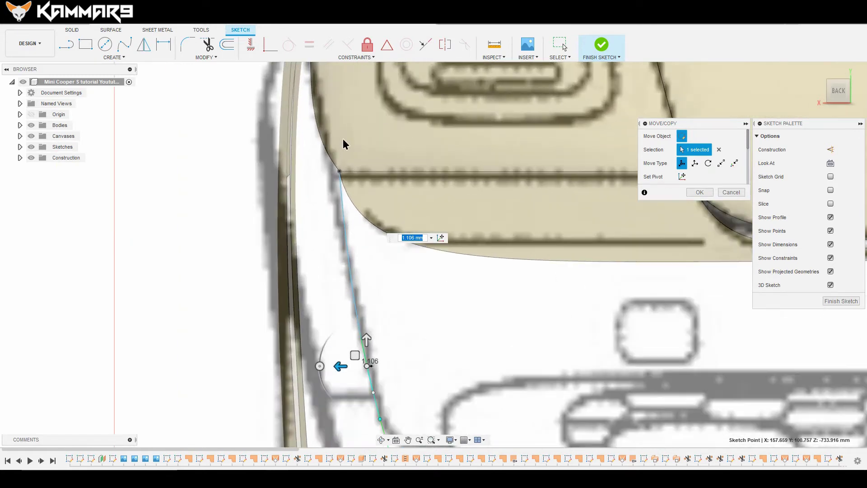
{"action": "scroll", "coordinate": [344, 228], "scroll_direction": "down", "scroll_amount": 2}
{"action": "scroll", "coordinate": [338, 131], "scroll_direction": "up", "scroll_amount": 3}
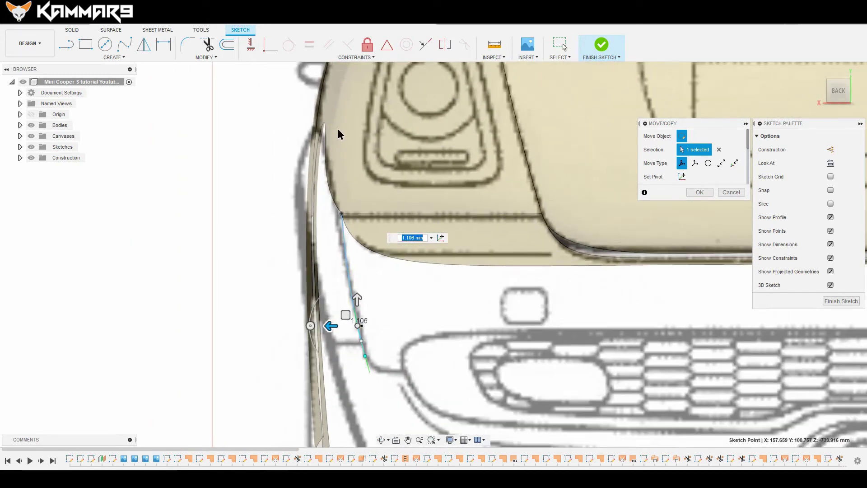
{"action": "left_click", "coordinate": [687, 194]}
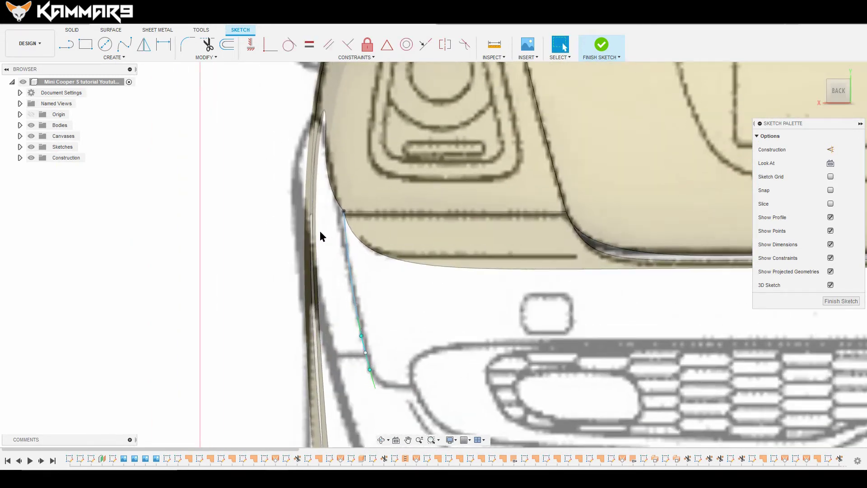
- Draw a fit point spline from the wheel arch spline's lower endpoint across to the rear centreline spline
{"action": "scroll", "coordinate": [348, 325], "scroll_direction": "down", "scroll_amount": 4}
{"action": "left_click", "coordinate": [125, 45]}
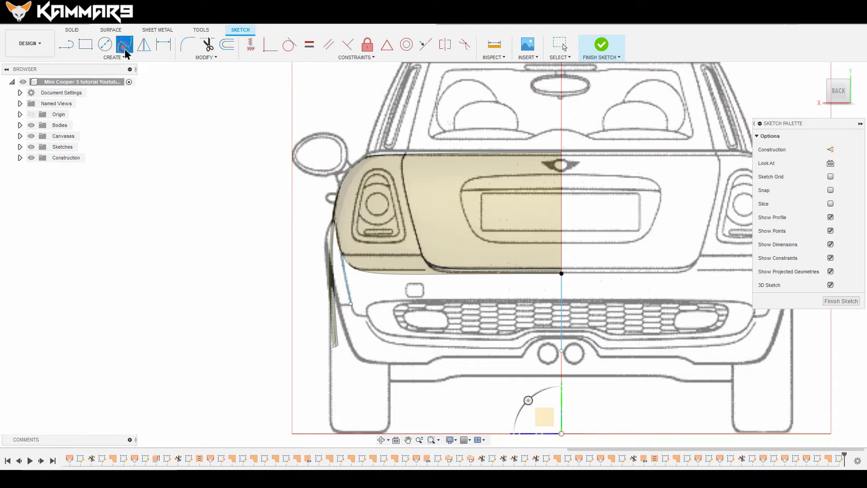
{"action": "scroll", "coordinate": [403, 297], "scroll_direction": "down", "scroll_amount": 3}
{"action": "middle_click_drag", "start_coordinate": [442, 311], "coordinate": [457, 307], "text": "shift"}
{"action": "scroll", "coordinate": [457, 307], "scroll_direction": "down", "scroll_amount": 3}
{"action": "scroll", "coordinate": [432, 372], "scroll_direction": "up", "scroll_amount": 3}
{"action": "scroll", "coordinate": [426, 313], "scroll_direction": "down", "scroll_amount": 1}
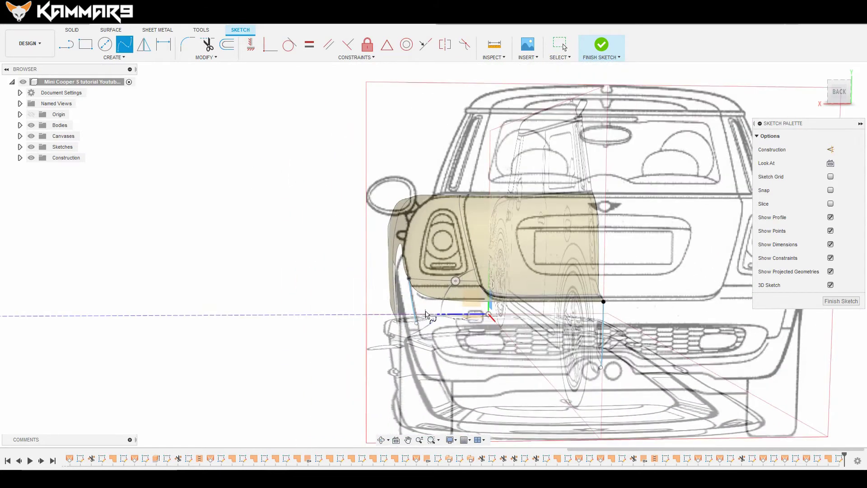
{"action": "left_click", "coordinate": [416, 324]}
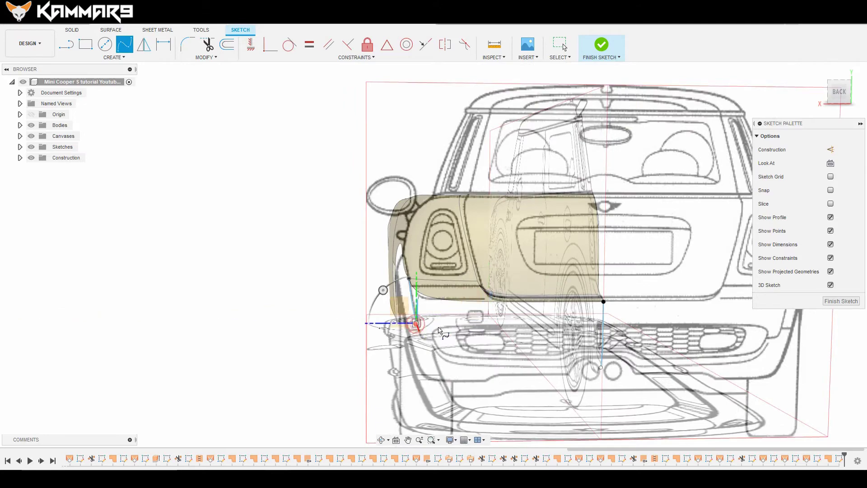
{"action": "left_click", "coordinate": [839, 92]}
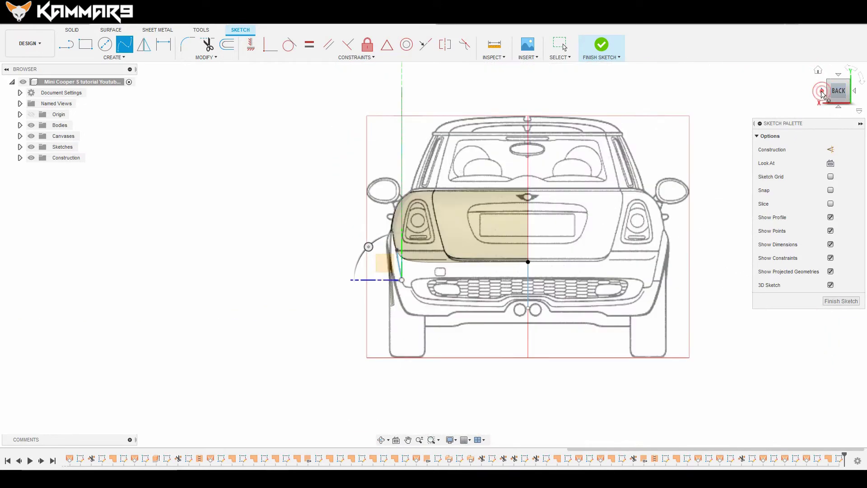
{"action": "left_click", "coordinate": [821, 93]}
{"action": "scroll", "coordinate": [683, 283], "scroll_direction": "up", "scroll_amount": 10}
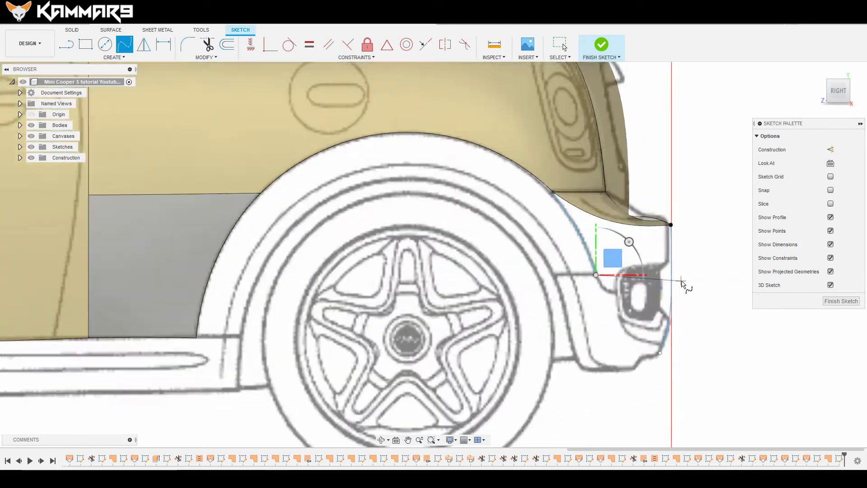
{"action": "scroll", "coordinate": [682, 282], "scroll_direction": "up", "scroll_amount": 3}
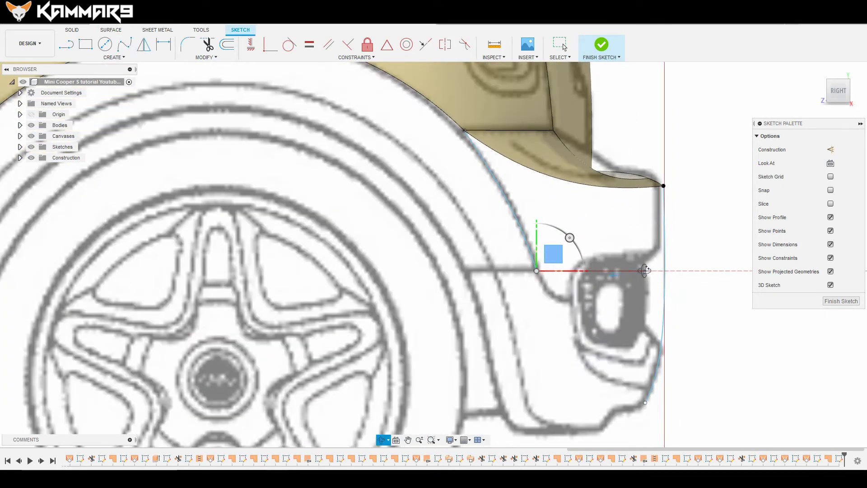
{"action": "middle_click_drag", "start_coordinate": [648, 271], "coordinate": [645, 274], "text": "shift"}
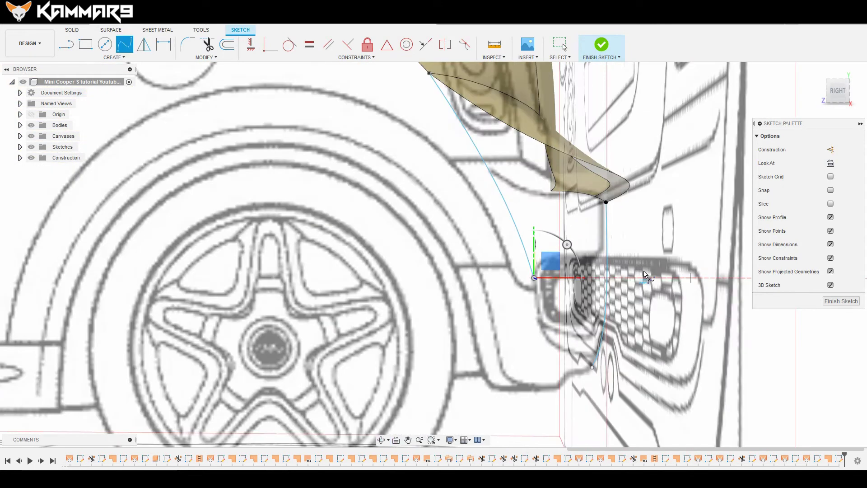
{"action": "left_click", "coordinate": [607, 271]}
{"action": "key", "text": "Escape"}
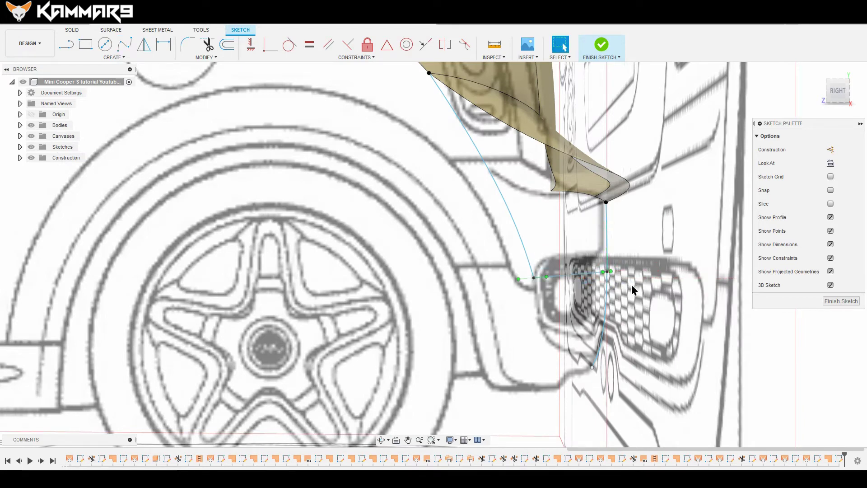
- Move the cross spline's centreline endpoint up about 1.57 mm to level the spline on the side blueprint
{"action": "left_click", "coordinate": [607, 272]}
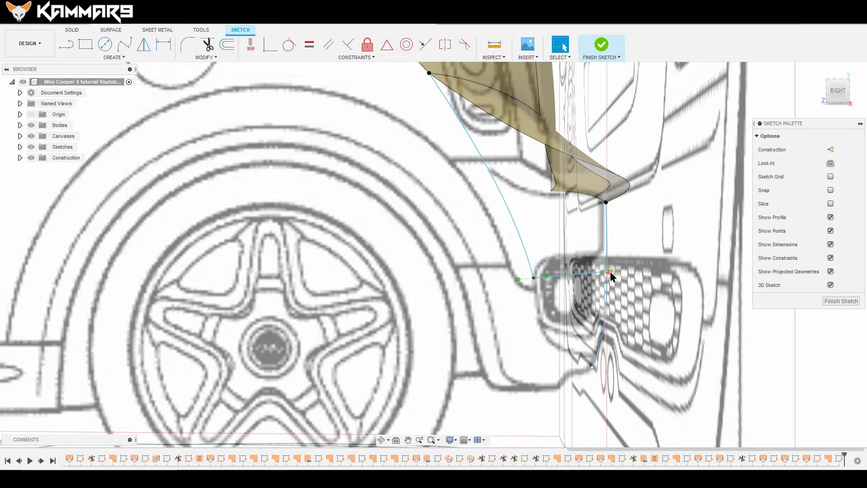
{"action": "left_click", "coordinate": [839, 96]}
{"action": "scroll", "coordinate": [616, 278], "scroll_direction": "up", "scroll_amount": 3}
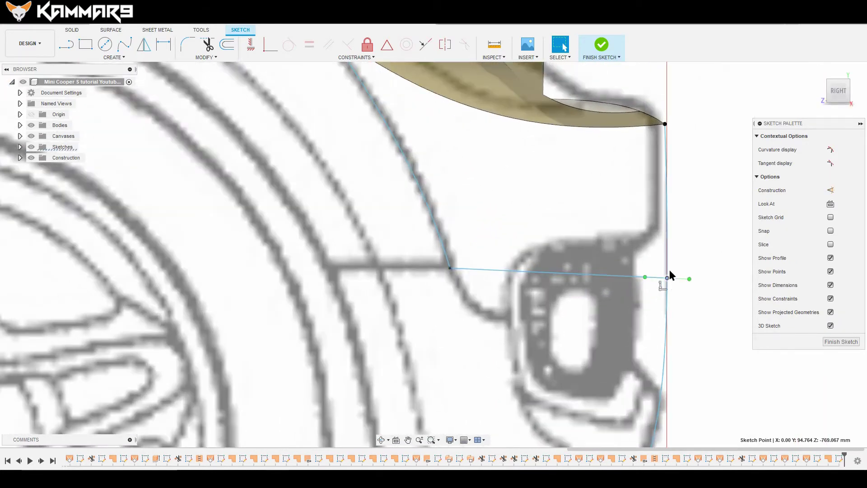
{"action": "key", "text": "m"}
{"action": "scroll", "coordinate": [499, 272], "scroll_direction": "down", "scroll_amount": 3}
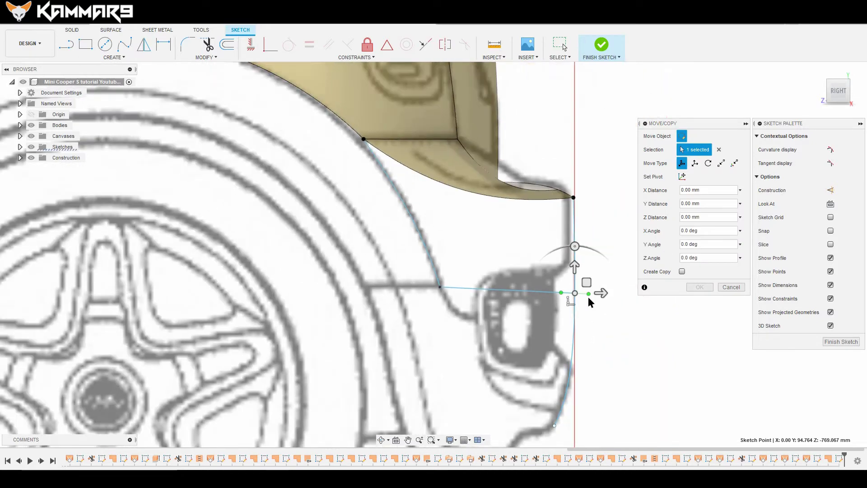
{"action": "scroll", "coordinate": [590, 294], "scroll_direction": "up", "scroll_amount": 2}
{"action": "left_click_drag", "start_coordinate": [568, 267], "coordinate": [567, 257]}
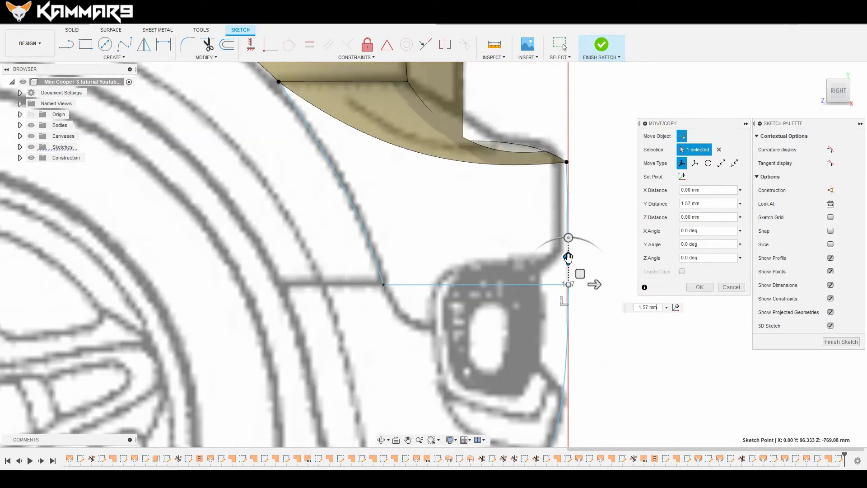
{"action": "left_click", "coordinate": [688, 288]}
{"action": "scroll", "coordinate": [489, 253], "scroll_direction": "down", "scroll_amount": 3}
{"action": "scroll", "coordinate": [561, 286], "scroll_direction": "down", "scroll_amount": 2}
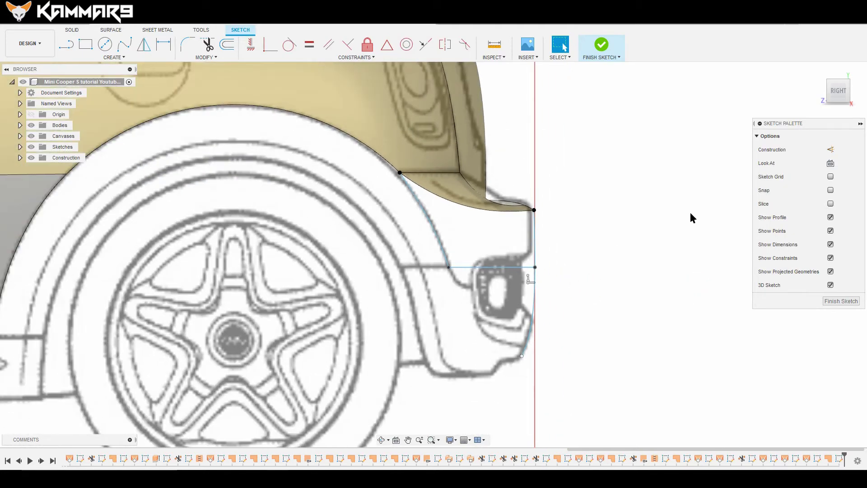
- Activate the tangent handle at the wheel arch end of the cross spline
{"action": "left_click", "coordinate": [854, 95]}
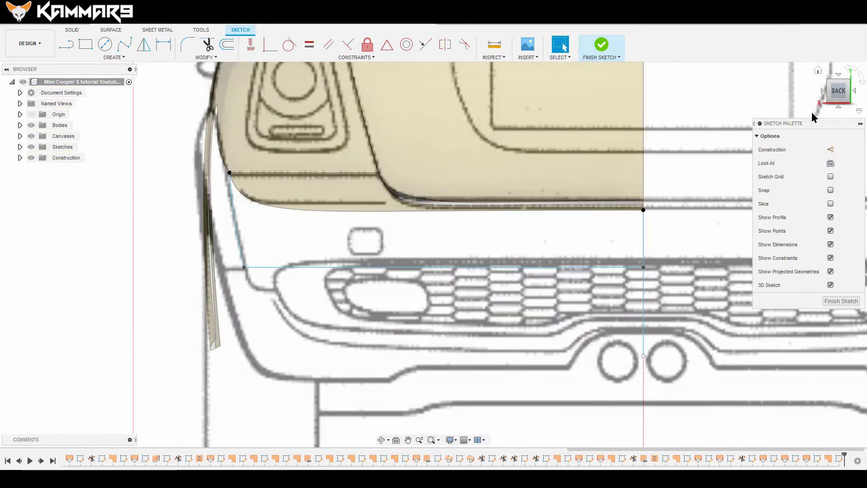
{"action": "left_click", "coordinate": [486, 272]}
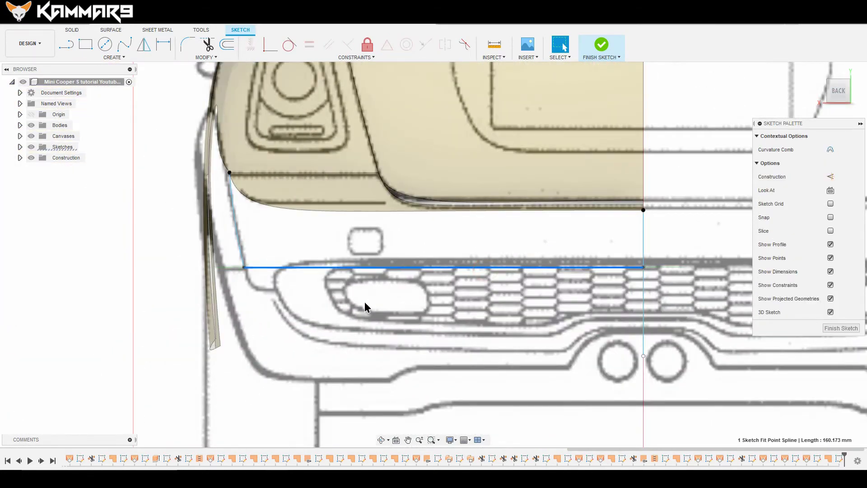
{"action": "scroll", "coordinate": [363, 304], "scroll_direction": "down", "scroll_amount": 3}
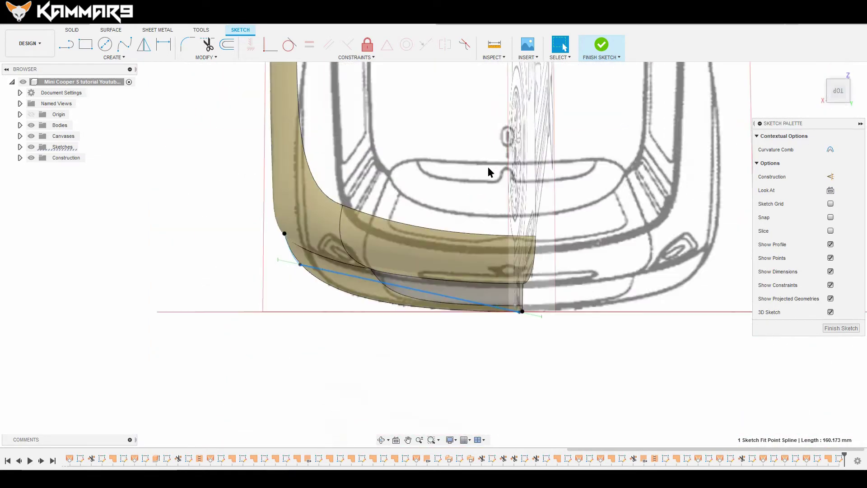
{"action": "scroll", "coordinate": [366, 264], "scroll_direction": "up", "scroll_amount": 4}
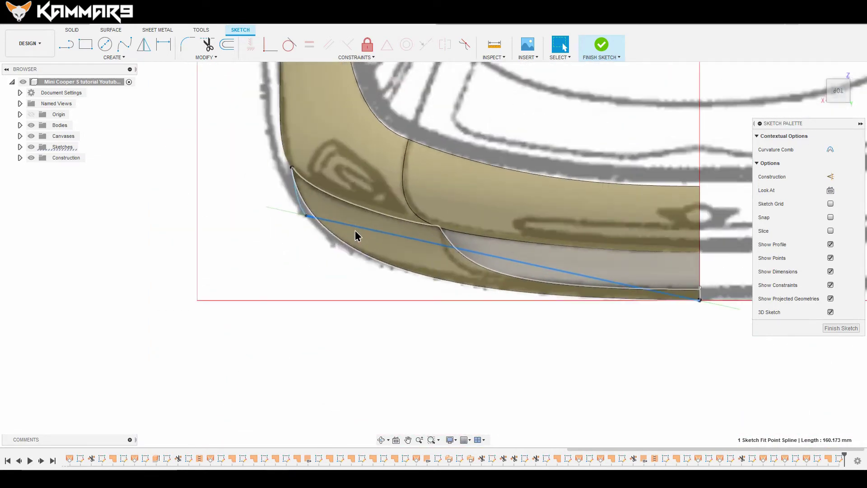
{"action": "right_click", "coordinate": [289, 214]}
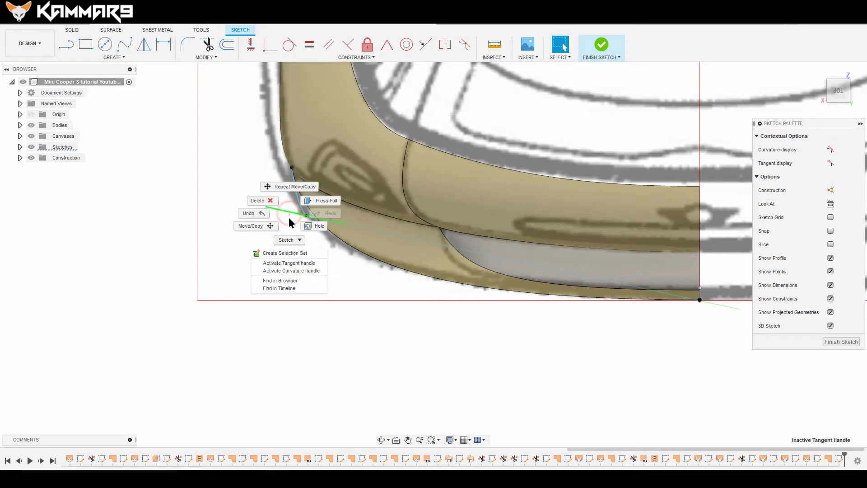
{"action": "left_click", "coordinate": [299, 263]}
- Move the inner end of the wheel arch side tangent handle rearward so the cross spline bows toward the top blueprint's bumper outline
{"action": "left_click", "coordinate": [345, 224]}
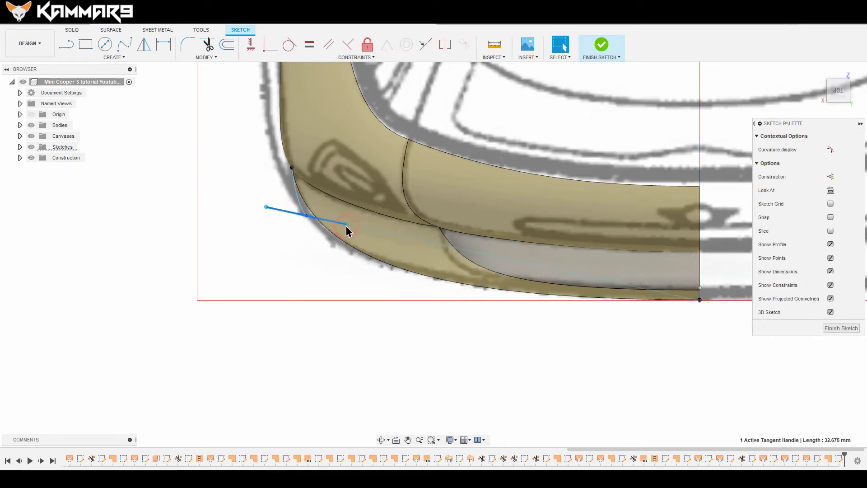
{"action": "key", "text": "m"}
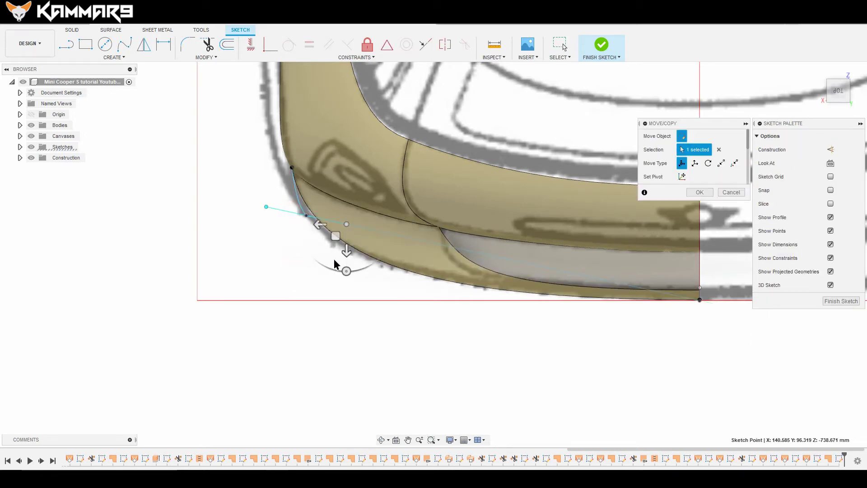
{"action": "left_click_drag", "start_coordinate": [334, 237], "coordinate": [335, 247]}
{"action": "left_click", "coordinate": [701, 191]}
- Activate the tangent handle at the cross spline's centreline end and constrain it horizontal
{"action": "left_click", "coordinate": [508, 275]}
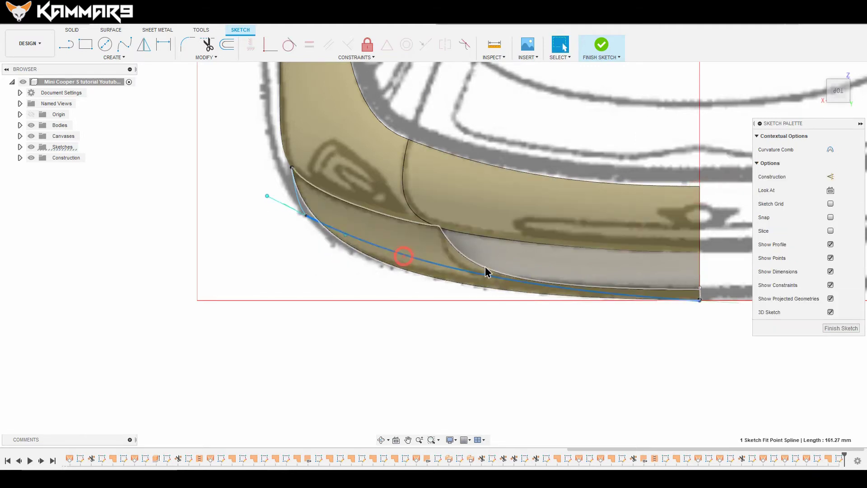
{"action": "right_click", "coordinate": [725, 302]}
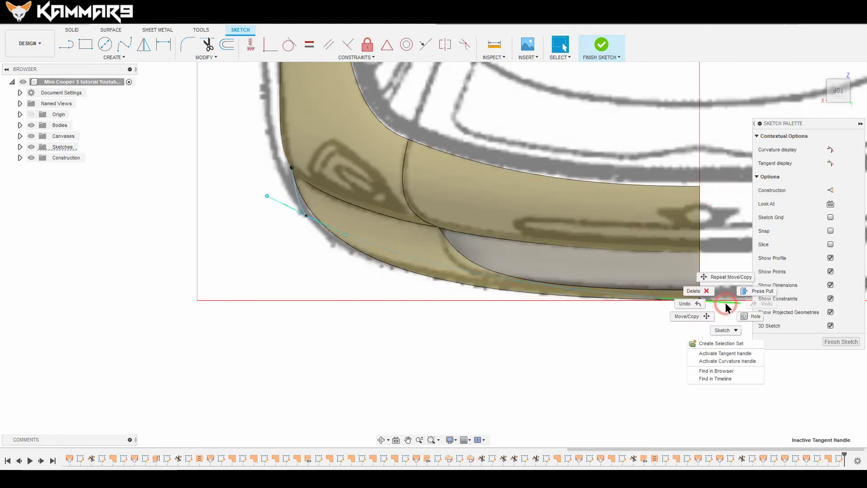
{"action": "left_click", "coordinate": [722, 353]}
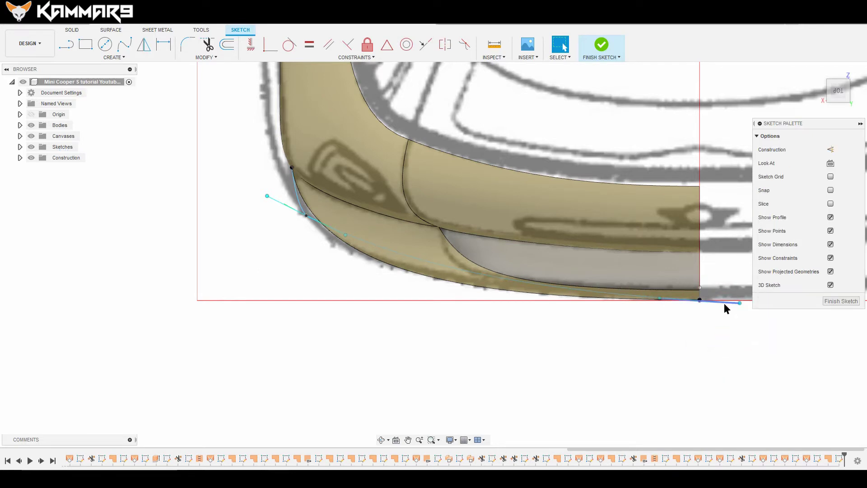
{"action": "left_click", "coordinate": [725, 302]}
{"action": "scroll", "coordinate": [503, 321], "scroll_direction": "down", "scroll_amount": 3}
{"action": "scroll", "coordinate": [503, 321], "scroll_direction": "up", "scroll_amount": 2}
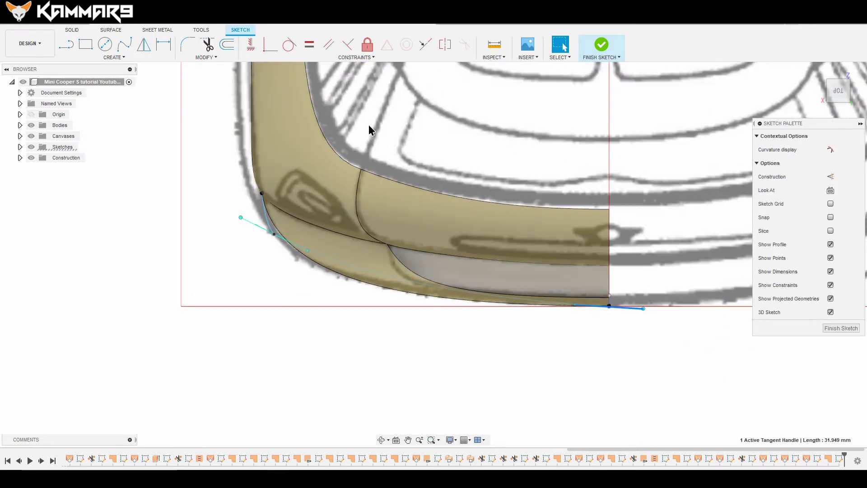
{"action": "left_click", "coordinate": [251, 46]}
{"action": "scroll", "coordinate": [596, 298], "scroll_direction": "up", "scroll_amount": 5}
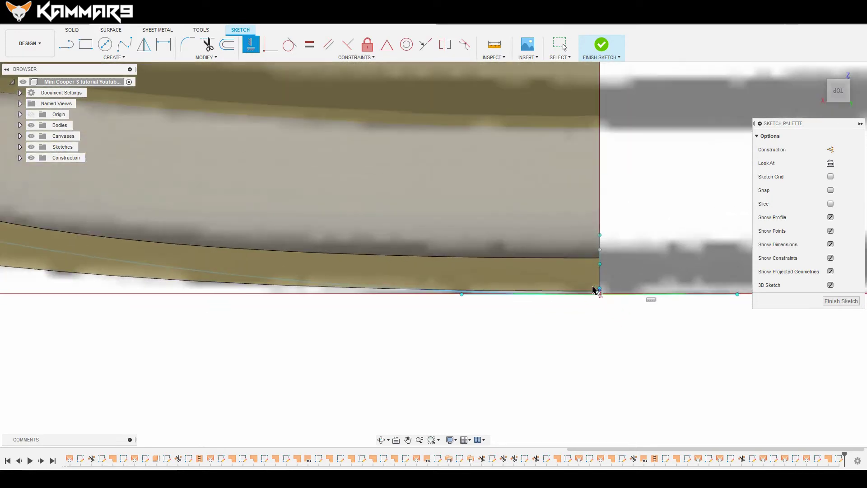
{"action": "scroll", "coordinate": [593, 289], "scroll_direction": "down", "scroll_amount": 5}
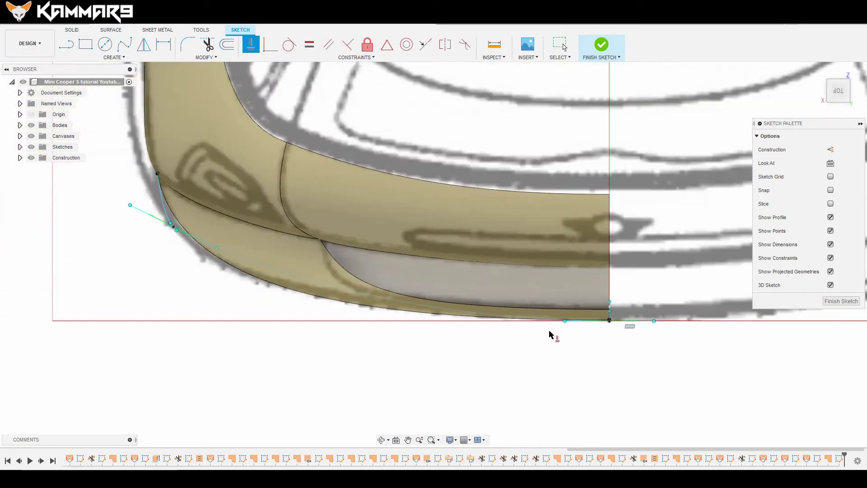
{"action": "scroll", "coordinate": [547, 332], "scroll_direction": "up", "scroll_amount": 2}
{"action": "key", "text": "Escape"}
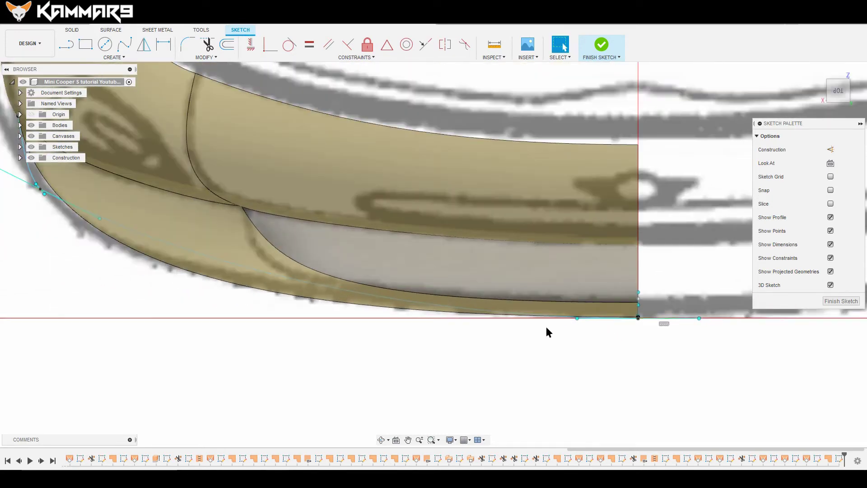
- Lengthen the centreline tangent handle by moving its end about 11.825 mm outward toward the car's side
{"action": "left_click", "coordinate": [576, 319]}
{"action": "key", "text": "m"}
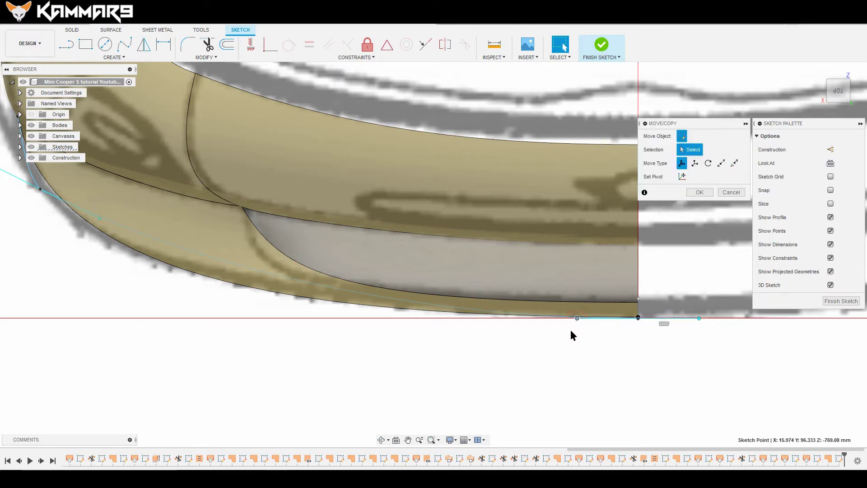
{"action": "mouse_move", "coordinate": [551, 319]}
{"action": "left_mouse_down"}
{"action": "mouse_move", "coordinate": [486, 322]}
{"action": "mouse_move", "coordinate": [507, 323]}
{"action": "left_mouse_up"}
{"action": "scroll", "coordinate": [506, 323], "scroll_direction": "down", "scroll_amount": 2}
{"action": "scroll", "coordinate": [162, 250], "scroll_direction": "up", "scroll_amount": 3}
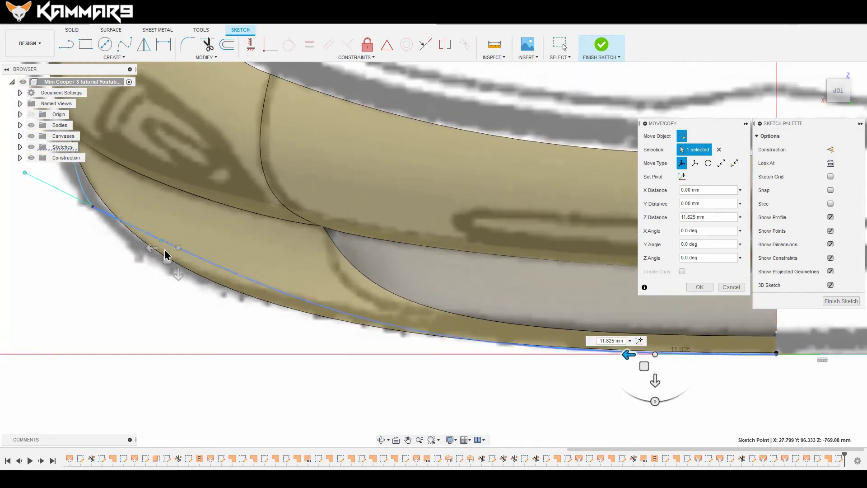
- Move the inner end of the wheel arch side tangent handle about -1.965 mm in X and 5.379 mm in Z to fit the bumper corner
{"action": "left_click", "coordinate": [162, 241]}
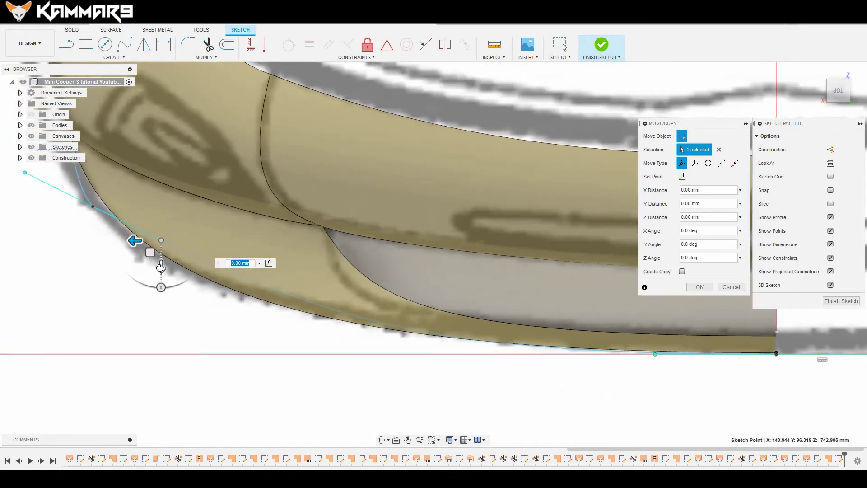
{"action": "mouse_move", "coordinate": [161, 267]}
{"action": "left_mouse_down"}
{"action": "mouse_move", "coordinate": [154, 276]}
{"action": "mouse_move", "coordinate": [146, 258]}
{"action": "mouse_move", "coordinate": [126, 251]}
{"action": "left_mouse_up"}
{"action": "scroll", "coordinate": [362, 384], "scroll_direction": "down", "scroll_amount": 4}
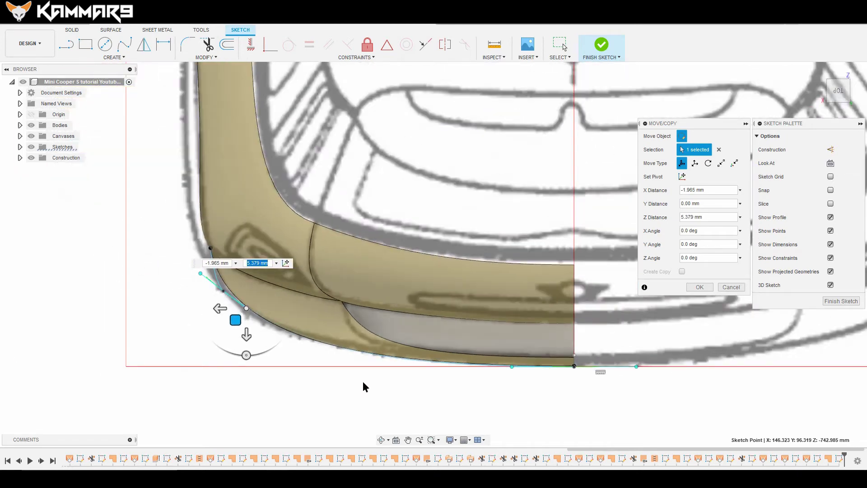
{"action": "scroll", "coordinate": [263, 294], "scroll_direction": "up", "scroll_amount": 3}
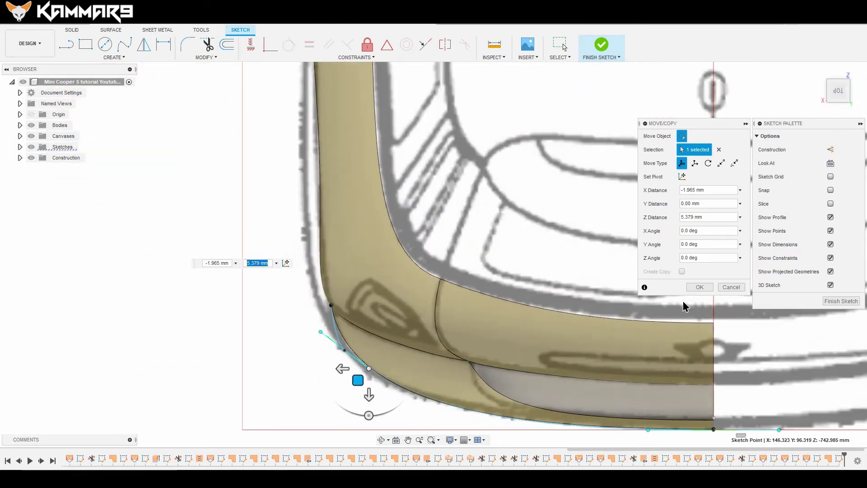
{"action": "left_click", "coordinate": [700, 287]}
{"action": "scroll", "coordinate": [587, 255], "scroll_direction": "down", "scroll_amount": 1}
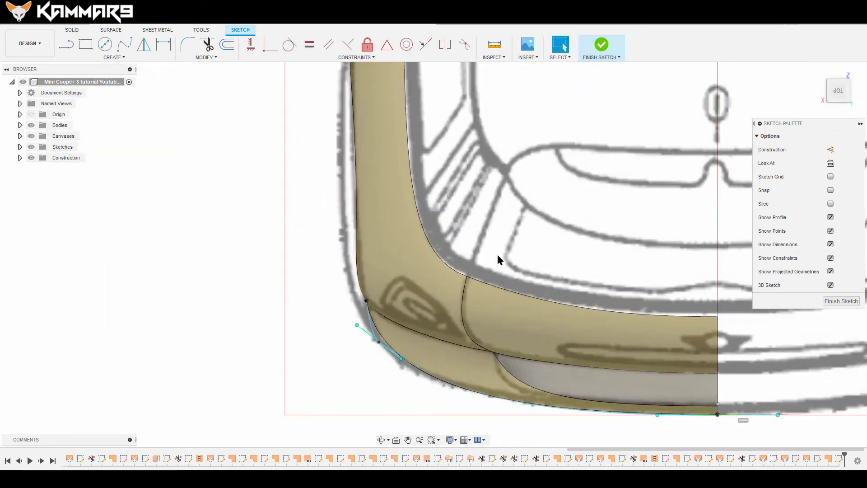
{"action": "scroll", "coordinate": [539, 148], "scroll_direction": "down", "scroll_amount": 1}
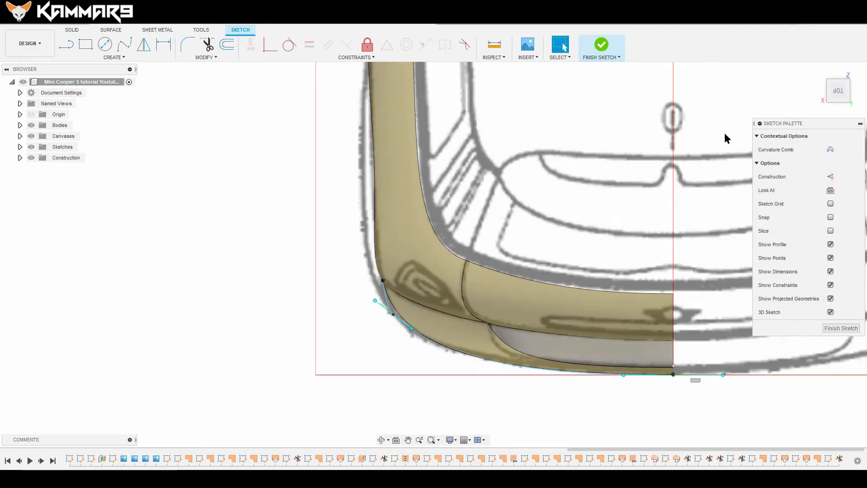
- Draw a fit point spline from the cross spline's wheel arch end down toward the bumper's lower edge on the side blueprint
{"action": "left_click", "coordinate": [839, 106]}
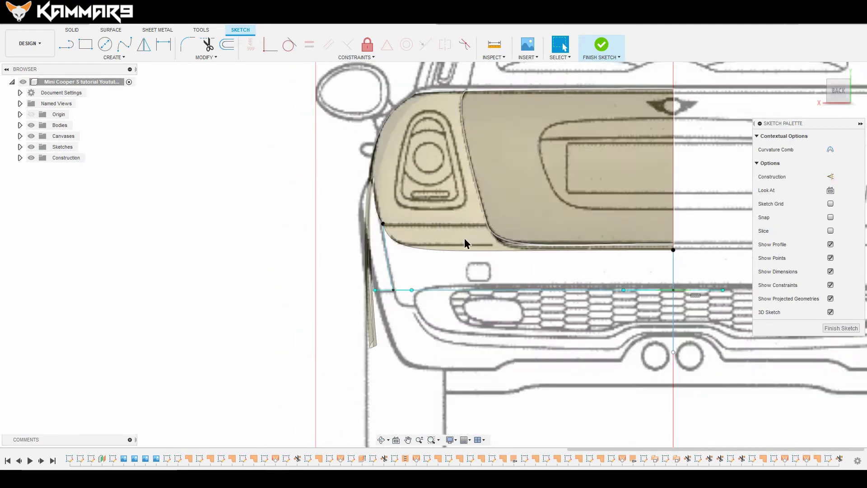
{"action": "scroll", "coordinate": [393, 279], "scroll_direction": "up", "scroll_amount": 3}
{"action": "scroll", "coordinate": [392, 239], "scroll_direction": "down", "scroll_amount": 4}
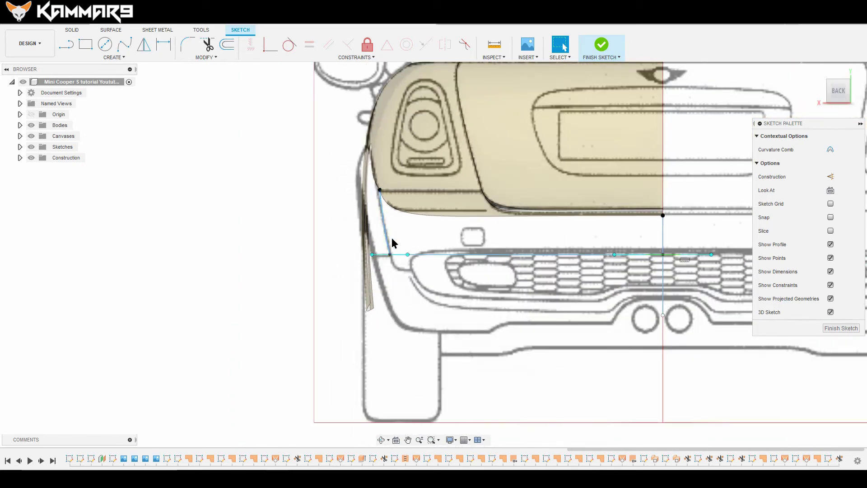
{"action": "scroll", "coordinate": [618, 308], "scroll_direction": "up", "scroll_amount": 3}
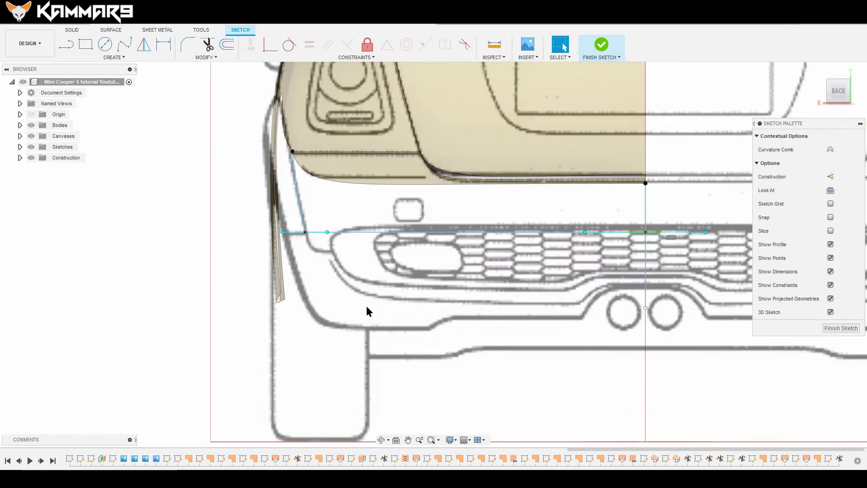
{"action": "scroll", "coordinate": [309, 196], "scroll_direction": "down", "scroll_amount": 3}
{"action": "left_click", "coordinate": [124, 44]}
{"action": "scroll", "coordinate": [419, 270], "scroll_direction": "down", "scroll_amount": 2}
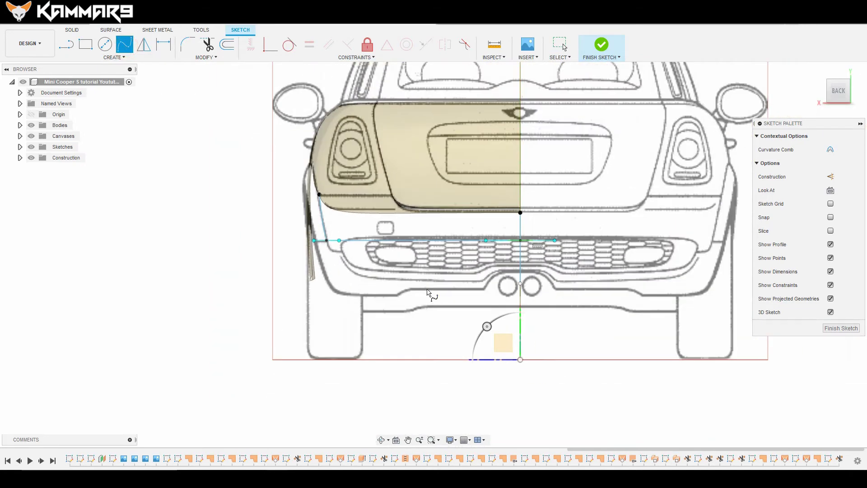
{"action": "middle_click_drag", "start_coordinate": [418, 268], "coordinate": [419, 272], "text": "shift"}
{"action": "scroll", "coordinate": [360, 333], "scroll_direction": "up", "scroll_amount": 3}
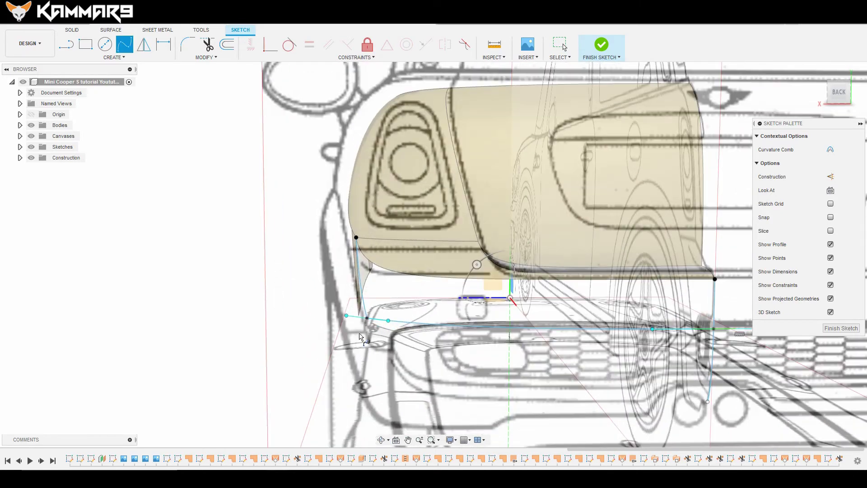
{"action": "scroll", "coordinate": [367, 320], "scroll_direction": "down", "scroll_amount": 5}
{"action": "scroll", "coordinate": [367, 283], "scroll_direction": "up", "scroll_amount": 6}
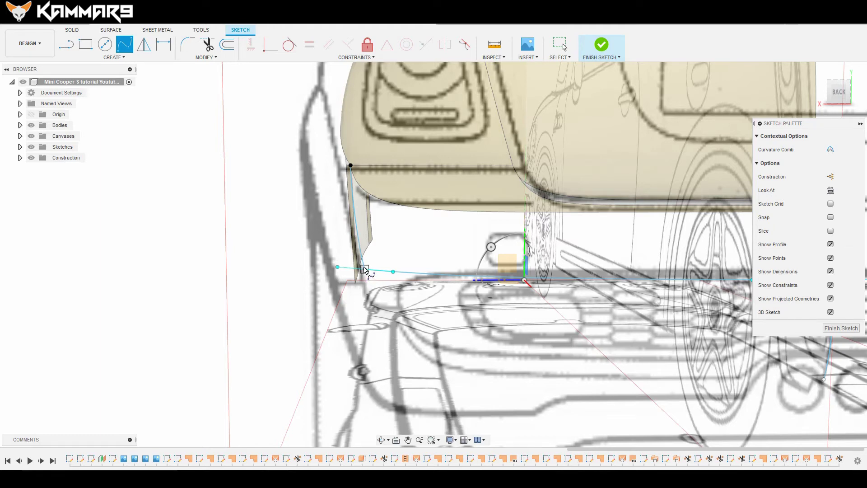
{"action": "middle_click_drag", "start_coordinate": [365, 270], "coordinate": [526, 254], "text": "shift"}
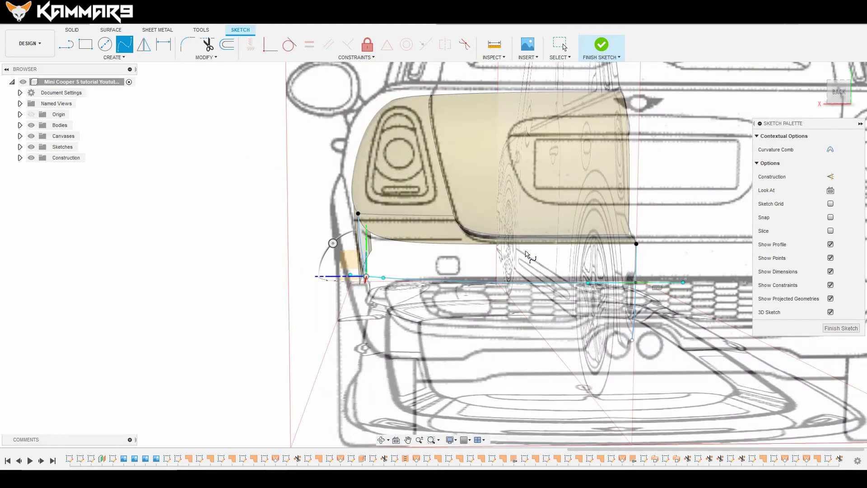
{"action": "left_click", "coordinate": [838, 95]}
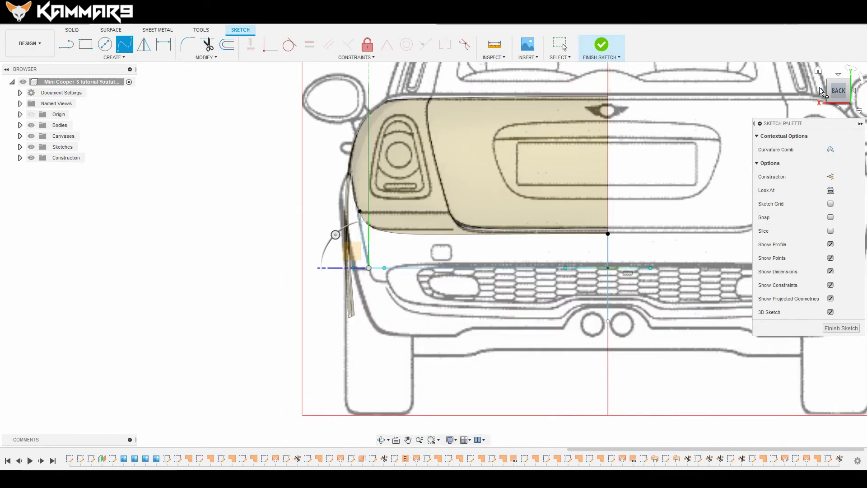
{"action": "left_click", "coordinate": [823, 93]}
{"action": "scroll", "coordinate": [537, 302], "scroll_direction": "up", "scroll_amount": 10}
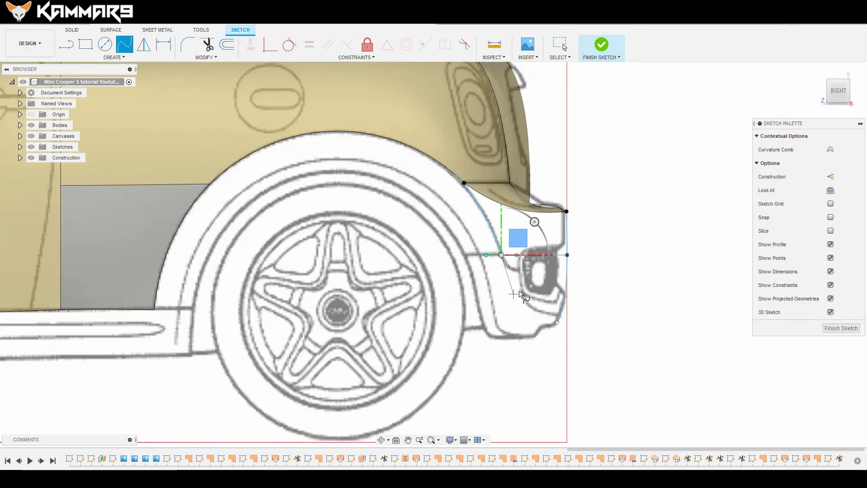
{"action": "scroll", "coordinate": [537, 301], "scroll_direction": "up", "scroll_amount": 1}
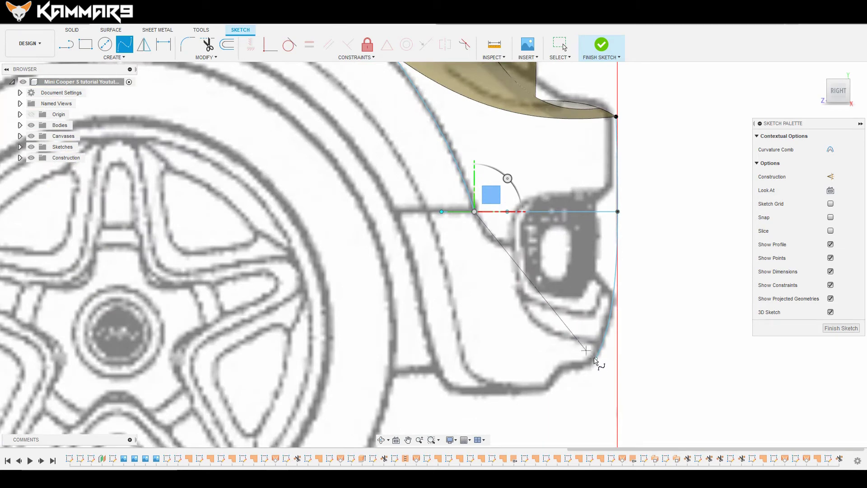
{"action": "left_click", "coordinate": [519, 364]}
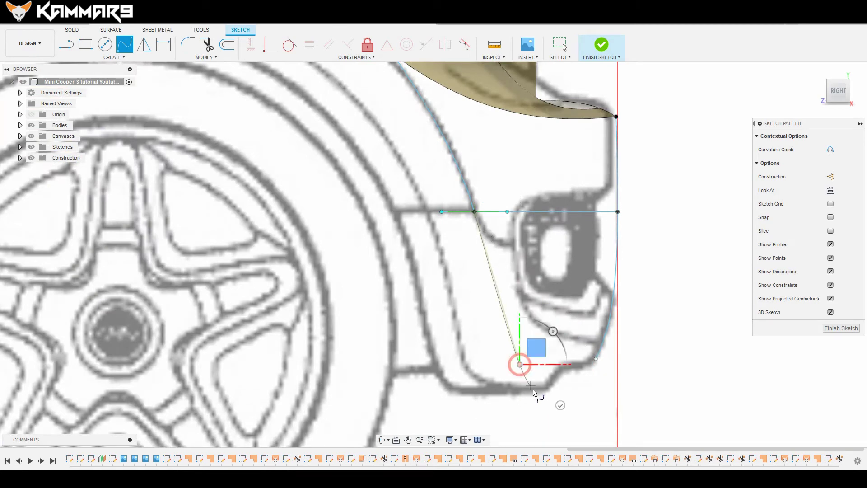
{"action": "key", "text": "Escape"}
- Make the new lower spline tangent to the wheel arch spline above it
{"action": "scroll", "coordinate": [530, 270], "scroll_direction": "down", "scroll_amount": 5}
{"action": "middle_click_drag", "start_coordinate": [534, 285], "coordinate": [529, 321], "text": "shift"}
{"action": "scroll", "coordinate": [506, 294], "scroll_direction": "up", "scroll_amount": 3}
{"action": "left_click", "coordinate": [504, 287]}
{"action": "left_click", "coordinate": [289, 44]}
{"action": "left_click", "coordinate": [500, 311]}
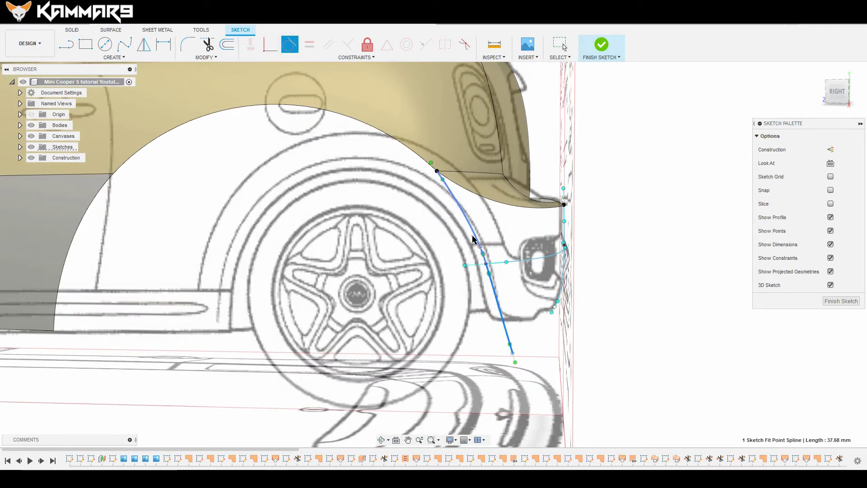
{"action": "left_click", "coordinate": [475, 242]}
{"action": "scroll", "coordinate": [497, 271], "scroll_direction": "up", "scroll_amount": 2}
{"action": "scroll", "coordinate": [496, 269], "scroll_direction": "up", "scroll_amount": 1}
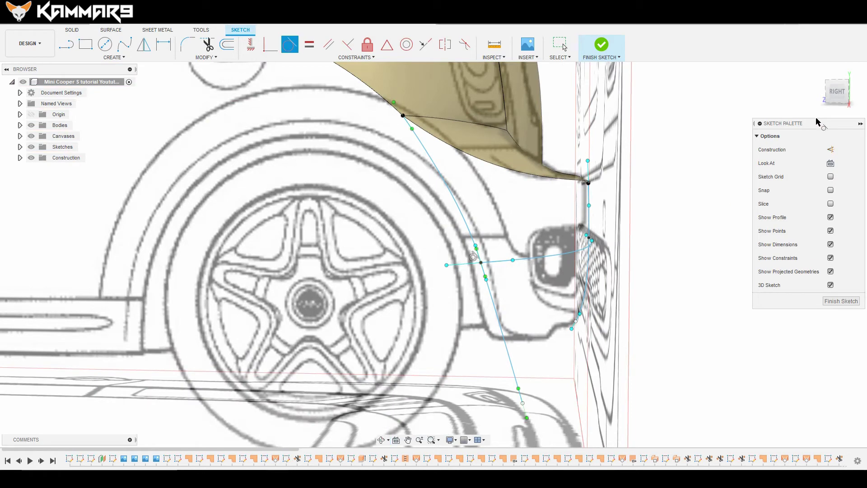
- Move the lower end point of the wheel arch side spline -1.62 mm horizontally toward the front of the car
{"action": "left_click", "coordinate": [836, 94]}
{"action": "scroll", "coordinate": [479, 285], "scroll_direction": "up", "scroll_amount": 3}
{"action": "scroll", "coordinate": [525, 316], "scroll_direction": "up", "scroll_amount": 2}
{"action": "scroll", "coordinate": [545, 270], "scroll_direction": "down", "scroll_amount": 1}
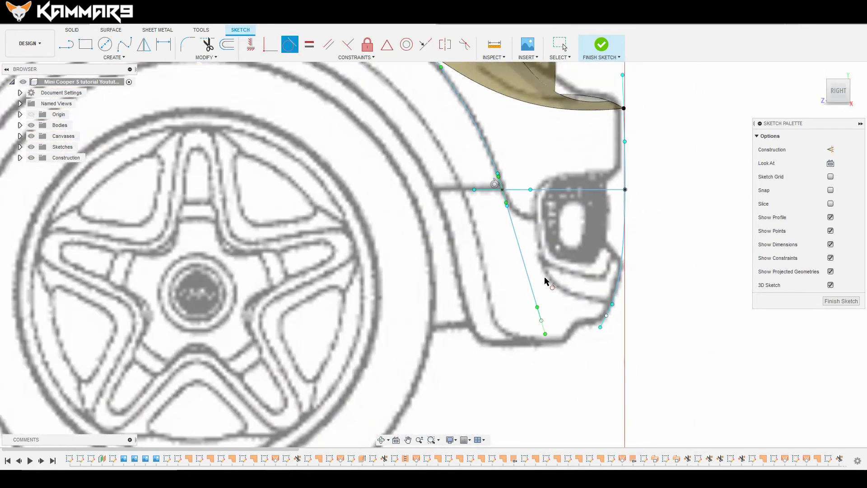
{"action": "key", "text": "Escape"}
{"action": "left_click", "coordinate": [542, 322]}
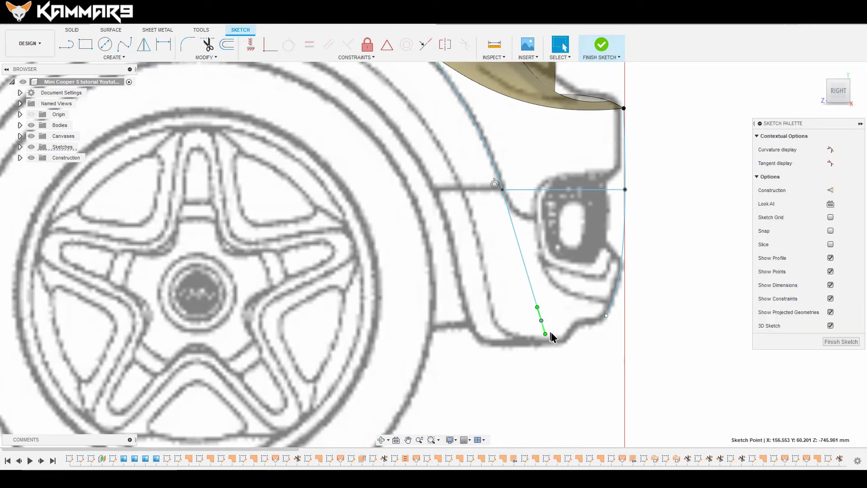
{"action": "key", "text": "m"}
{"action": "left_click_drag", "start_coordinate": [566, 322], "coordinate": [560, 322]}
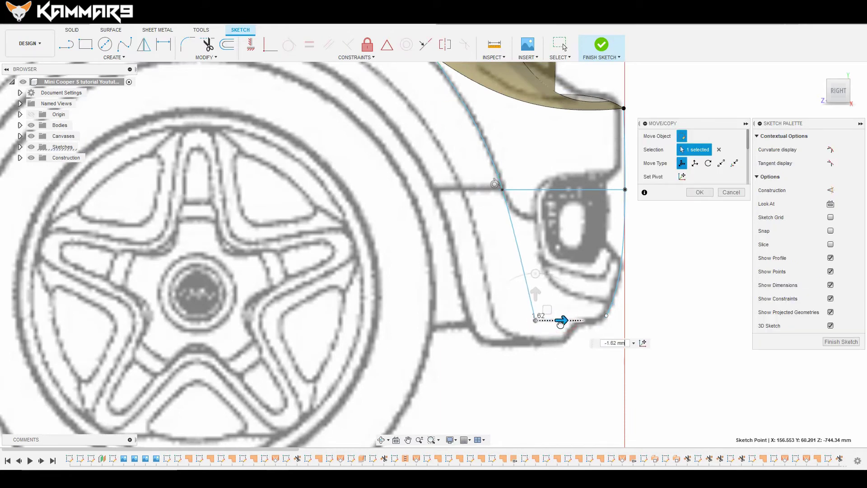
{"action": "key", "text": "Return"}
- Draw a lower cross spline from the wheel arch side spline's bottom end to the rear centreline spline's bottom end
{"action": "scroll", "coordinate": [567, 286], "scroll_direction": "down", "scroll_amount": 5}
{"action": "mouse_move", "coordinate": [601, 313]}
{"action": "middle_mouse_down", "text": "shift"}
{"action": "mouse_move", "coordinate": [591, 302]}
{"action": "mouse_move", "coordinate": [586, 321]}
{"action": "middle_mouse_up", "text": "shift"}
{"action": "scroll", "coordinate": [587, 321], "scroll_direction": "up", "scroll_amount": 2}
{"action": "scroll", "coordinate": [587, 322], "scroll_direction": "down", "scroll_amount": 2}
{"action": "left_click", "coordinate": [125, 44]}
{"action": "left_click", "coordinate": [523, 351]}
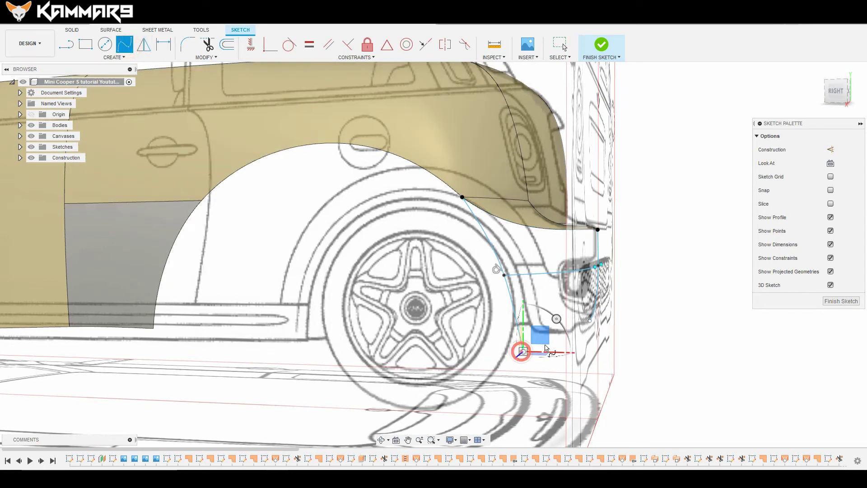
{"action": "left_click", "coordinate": [590, 322]}
{"action": "key", "text": "Escape"}
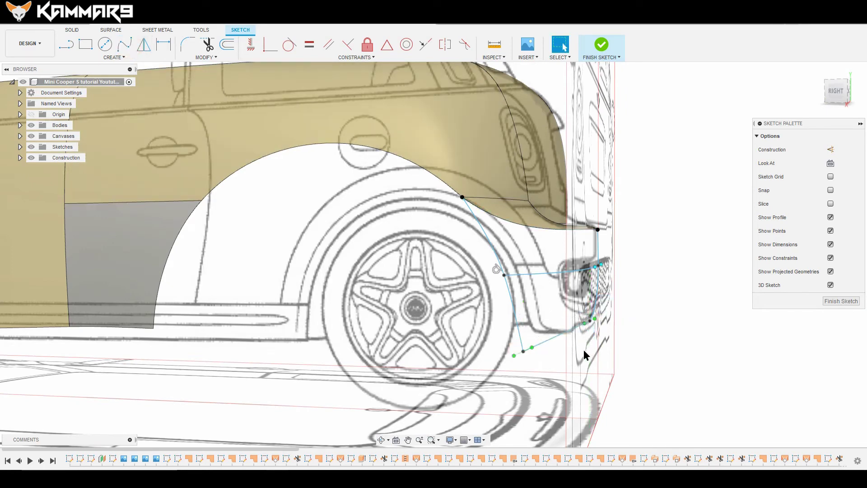
- Activate the tangent handle at the lower cross spline's centreline end
{"action": "left_click", "coordinate": [567, 330]}
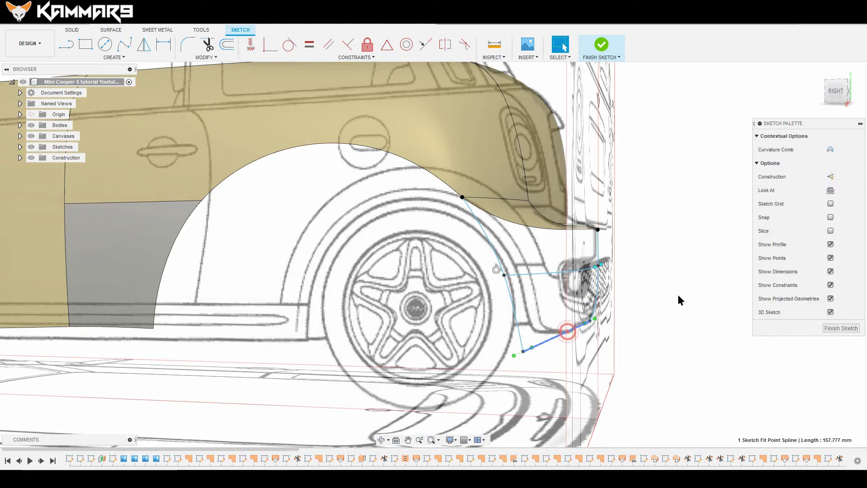
{"action": "left_click", "coordinate": [835, 85]}
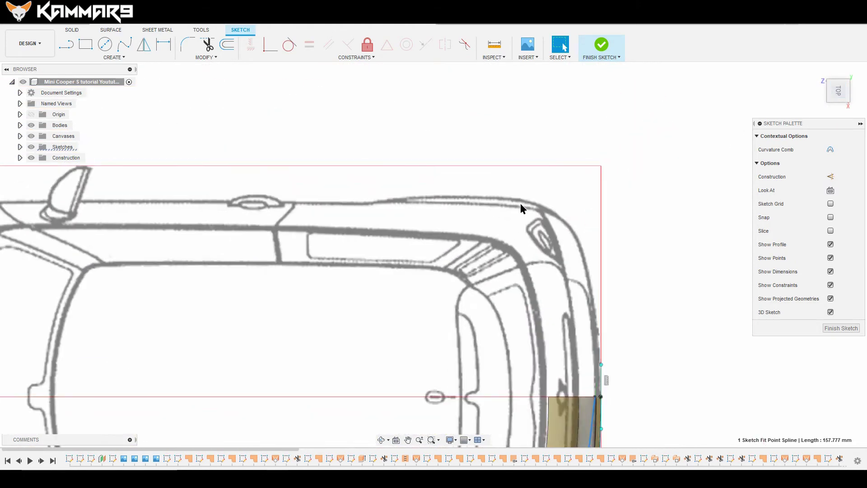
{"action": "scroll", "coordinate": [567, 356], "scroll_direction": "up", "scroll_amount": 6}
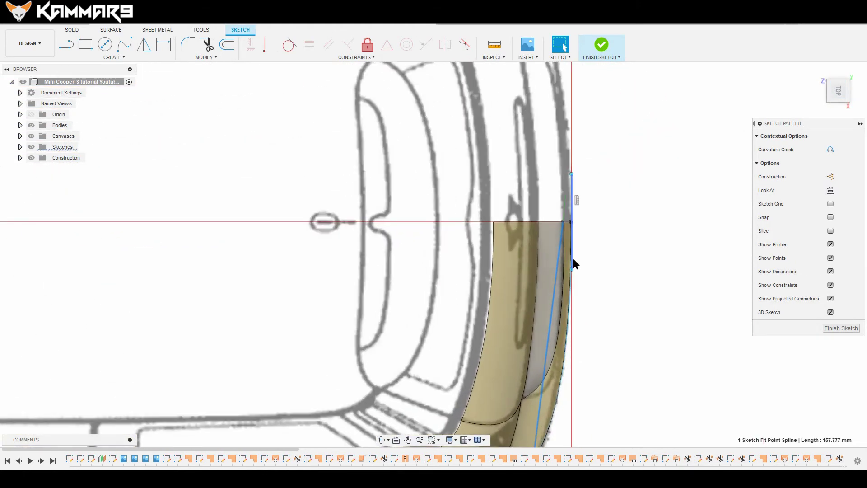
{"action": "left_click", "coordinate": [563, 199]}
{"action": "right_click", "coordinate": [563, 199]}
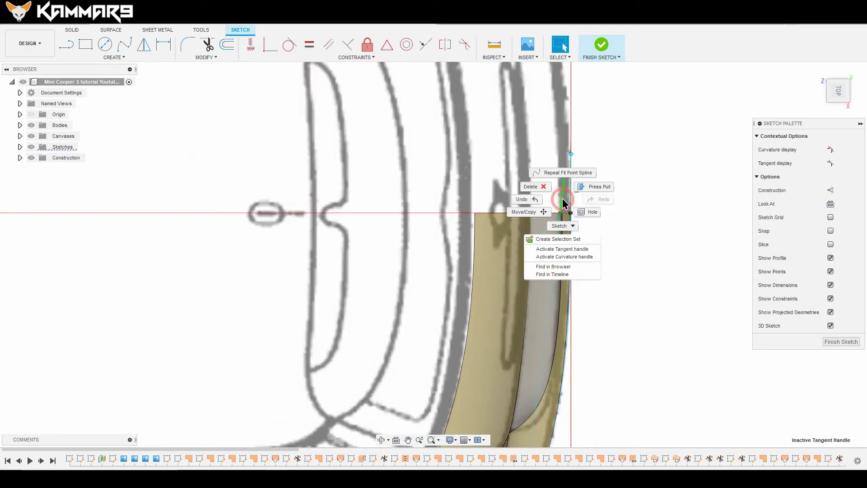
{"action": "left_click", "coordinate": [572, 250]}
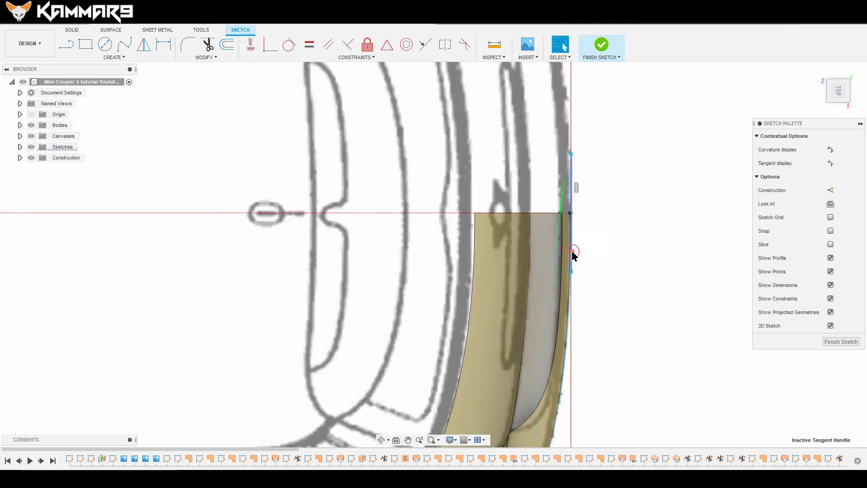
- Try to apply a horizontal/vertical constraint to the lower cross spline's centreline tangent handle in the top view
{"action": "left_click", "coordinate": [563, 194]}
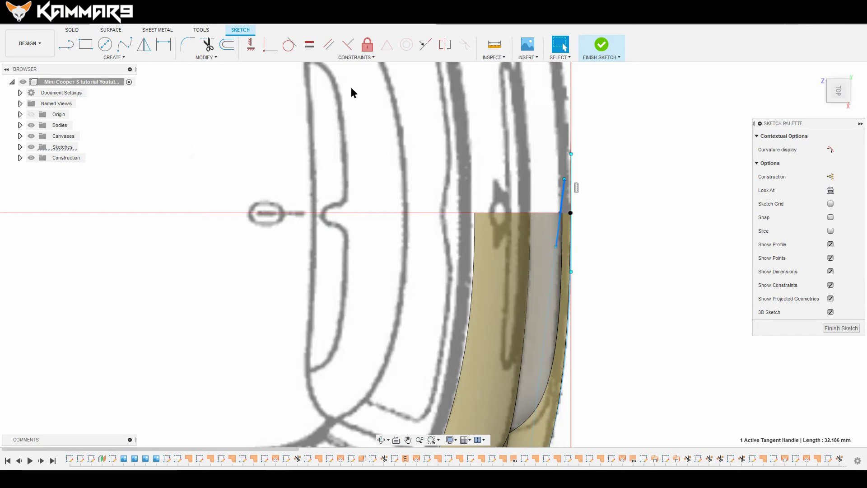
{"action": "left_click", "coordinate": [255, 47]}
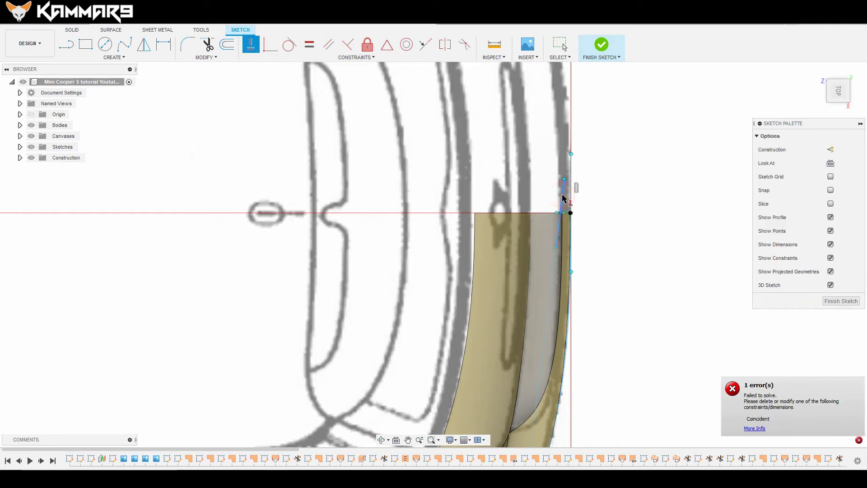
{"action": "left_click", "coordinate": [568, 209]}
{"action": "scroll", "coordinate": [562, 197], "scroll_direction": "down", "scroll_amount": 5}
{"action": "key", "text": "Escape"}
- Retry the horizontal/vertical constraint on the lower cross spline's centreline tangent handle from an angled view
{"action": "mouse_move", "coordinate": [533, 181]}
{"action": "middle_mouse_down", "text": "shift"}
{"action": "mouse_move", "coordinate": [522, 175]}
{"action": "mouse_move", "coordinate": [519, 186]}
{"action": "middle_mouse_up", "text": "shift"}
{"action": "left_click", "coordinate": [576, 201]}
{"action": "scroll", "coordinate": [456, 153], "scroll_direction": "up", "scroll_amount": 4}
{"action": "scroll", "coordinate": [466, 170], "scroll_direction": "down", "scroll_amount": 5}
{"action": "scroll", "coordinate": [467, 170], "scroll_direction": "up", "scroll_amount": 2}
{"action": "middle_click_drag", "start_coordinate": [466, 171], "coordinate": [450, 178], "text": "shift"}
{"action": "scroll", "coordinate": [293, 151], "scroll_direction": "up", "scroll_amount": 5}
{"action": "scroll", "coordinate": [293, 152], "scroll_direction": "up", "scroll_amount": 1}
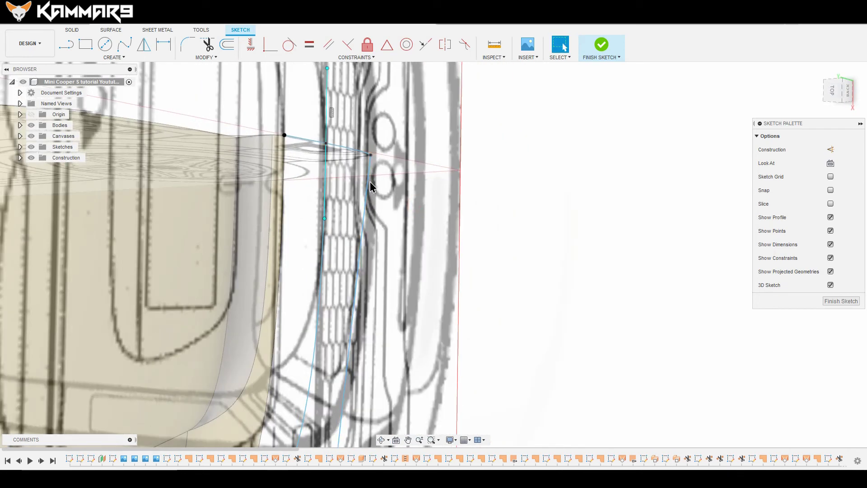
{"action": "left_click", "coordinate": [369, 182]}
{"action": "left_click", "coordinate": [498, 161]}
{"action": "left_click", "coordinate": [373, 130]}
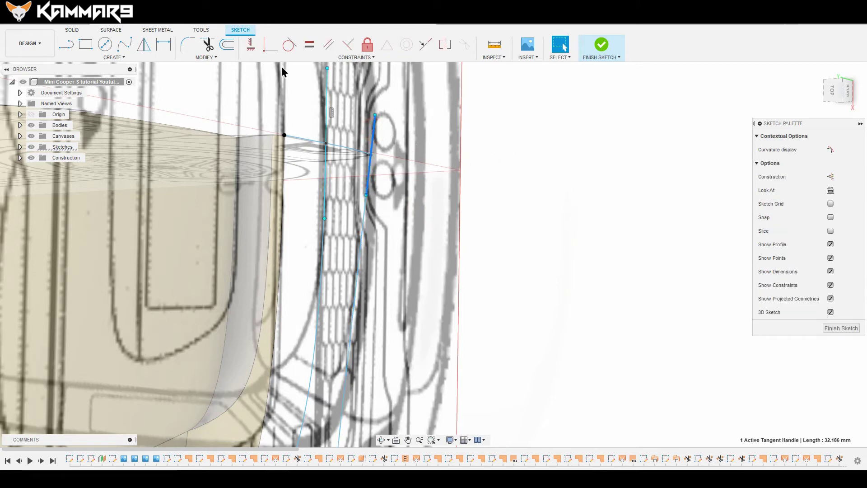
{"action": "left_click", "coordinate": [251, 46]}
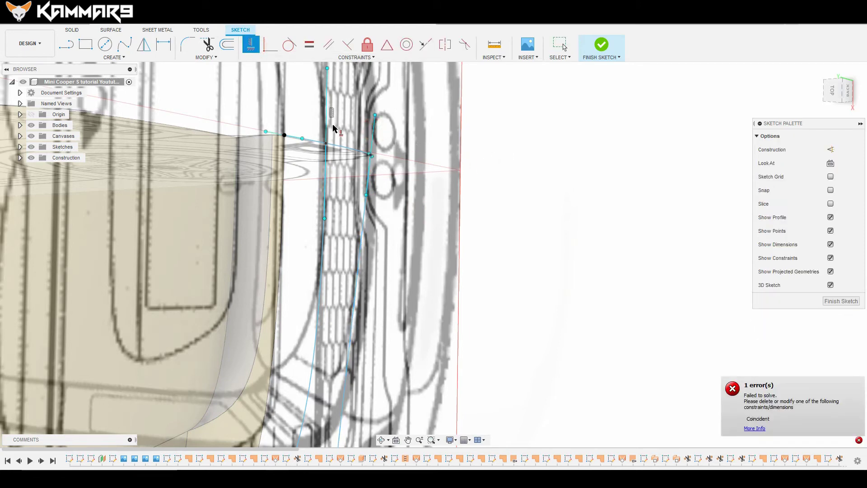
{"action": "key", "text": "Escape"}
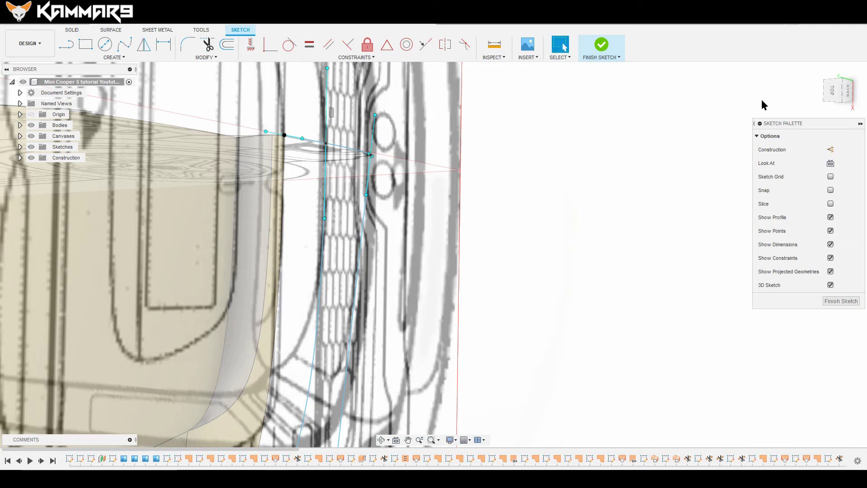
- Move the outboard end of the lower centreline tangent handle 1.594 mm in X and 9.83 mm in Z
{"action": "left_click", "coordinate": [832, 90]}
{"action": "scroll", "coordinate": [535, 128], "scroll_direction": "up", "scroll_amount": 5}
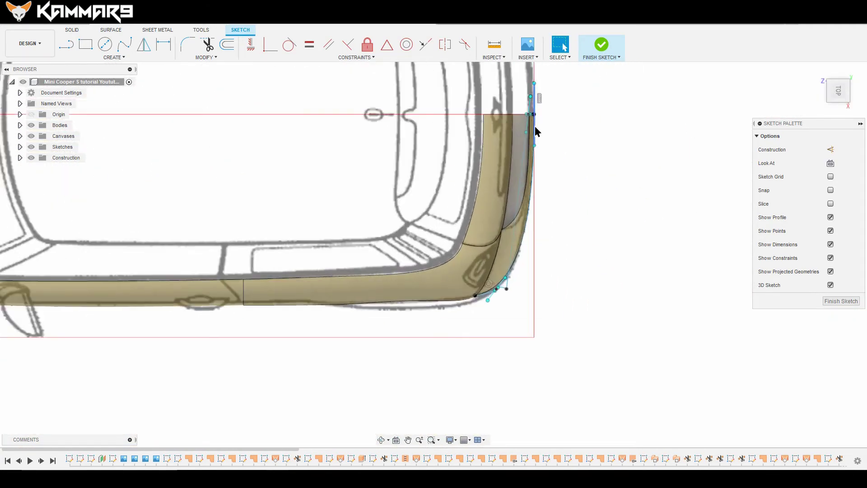
{"action": "left_click", "coordinate": [522, 135]}
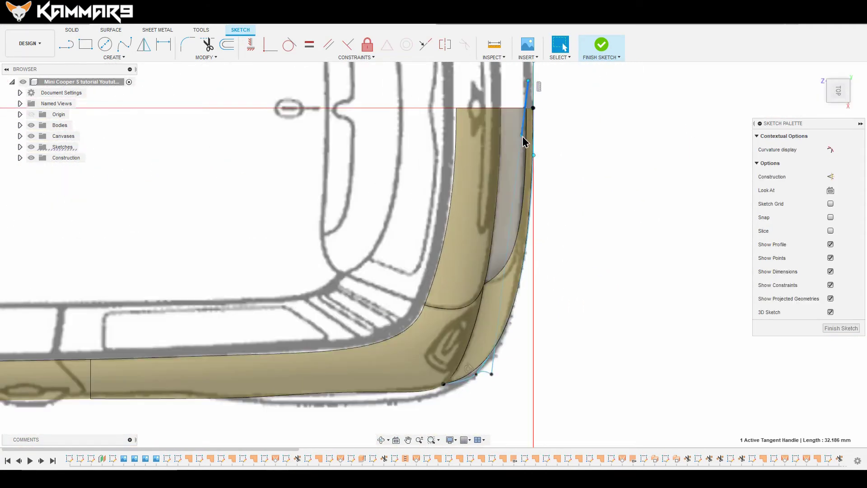
{"action": "left_click", "coordinate": [521, 137]}
{"action": "key", "text": "m"}
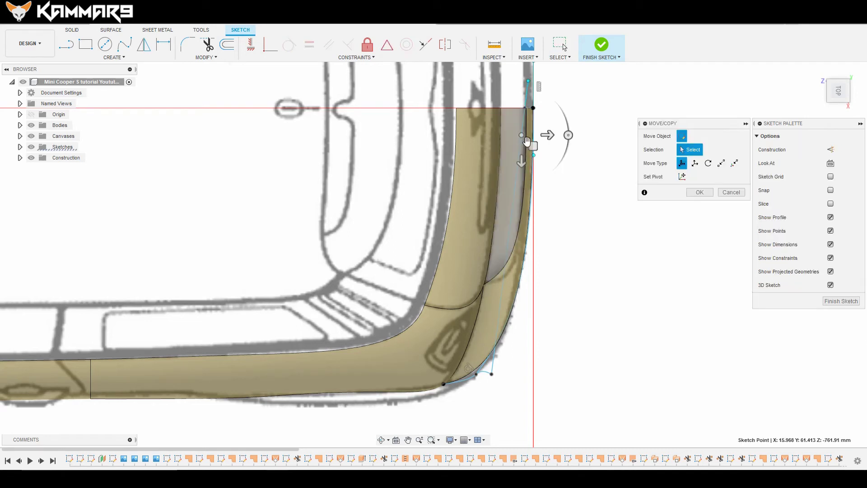
{"action": "left_click_drag", "start_coordinate": [532, 145], "coordinate": [537, 163]}
{"action": "scroll", "coordinate": [527, 241], "scroll_direction": "down", "scroll_amount": 1}
{"action": "scroll", "coordinate": [496, 350], "scroll_direction": "up", "scroll_amount": 3}
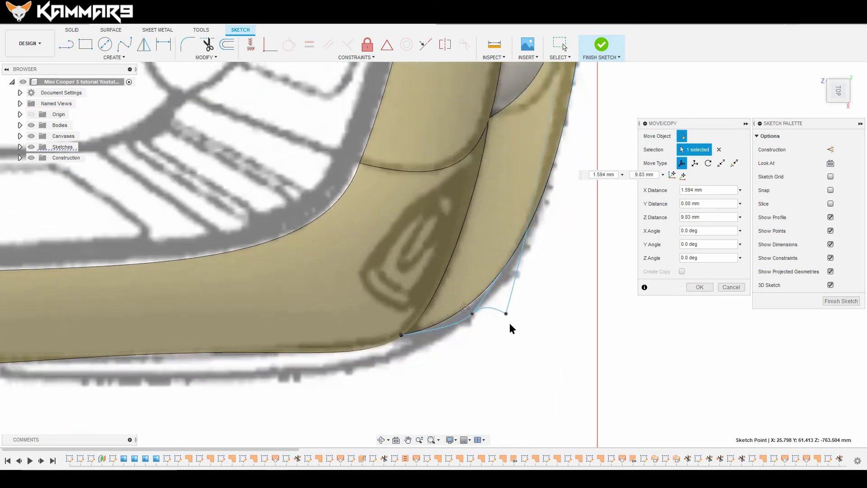
- Move the lower cross spline's outboard end point -11.798 mm in Z to follow the bumper outline in the back view
{"action": "left_click", "coordinate": [507, 313]}
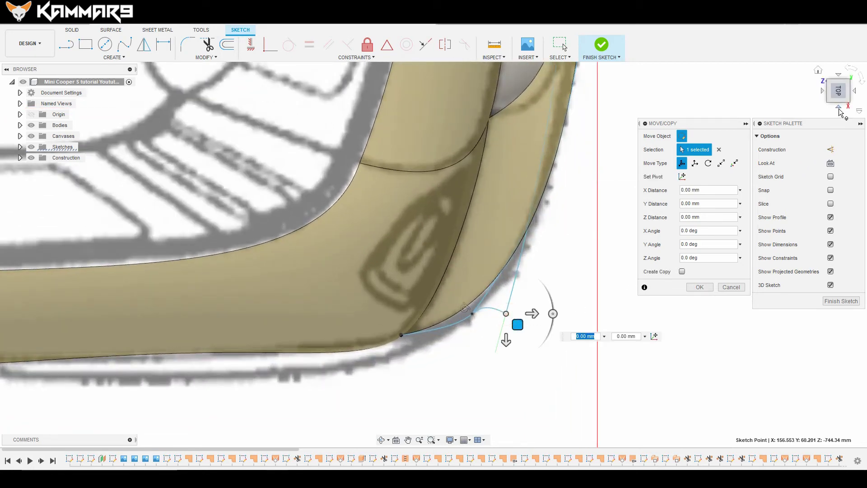
{"action": "left_click", "coordinate": [839, 107]}
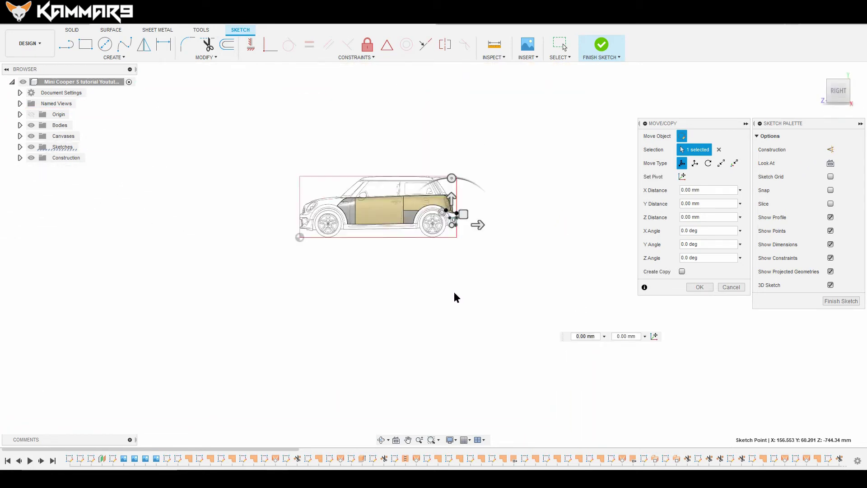
{"action": "scroll", "coordinate": [453, 263], "scroll_direction": "up", "scroll_amount": 5}
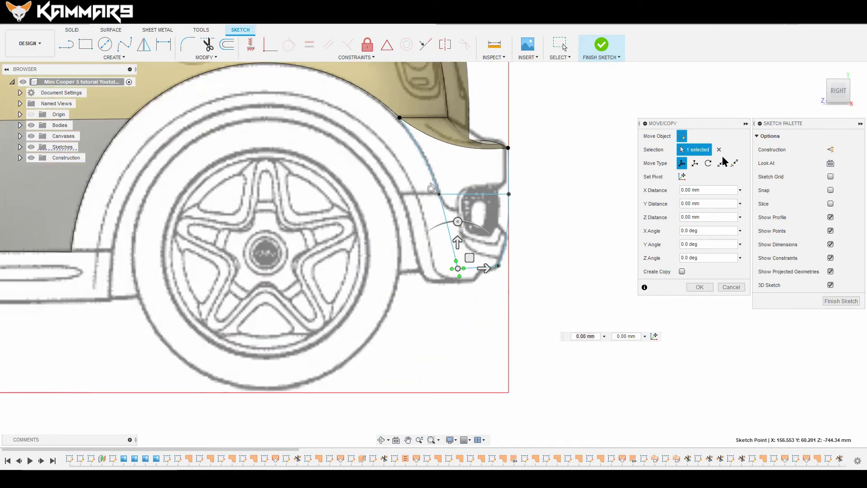
{"action": "left_click", "coordinate": [856, 94]}
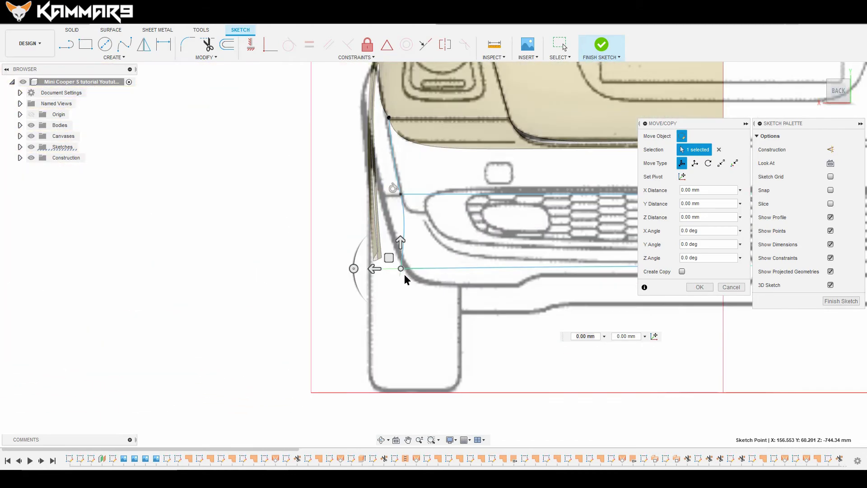
{"action": "scroll", "coordinate": [362, 259], "scroll_direction": "up", "scroll_amount": 3}
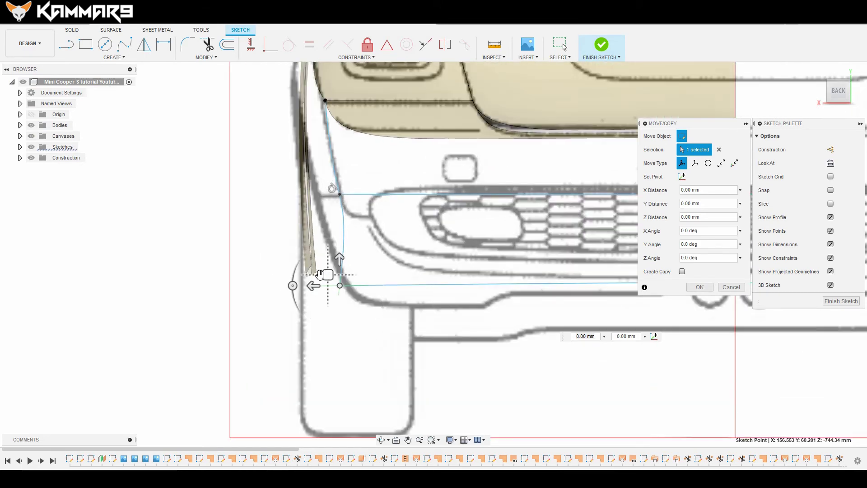
{"action": "mouse_move", "coordinate": [312, 285]}
{"action": "left_mouse_down"}
{"action": "mouse_move", "coordinate": [350, 286]}
{"action": "mouse_move", "coordinate": [342, 286]}
{"action": "left_mouse_up"}
{"action": "scroll", "coordinate": [299, 245], "scroll_direction": "down", "scroll_amount": 3}
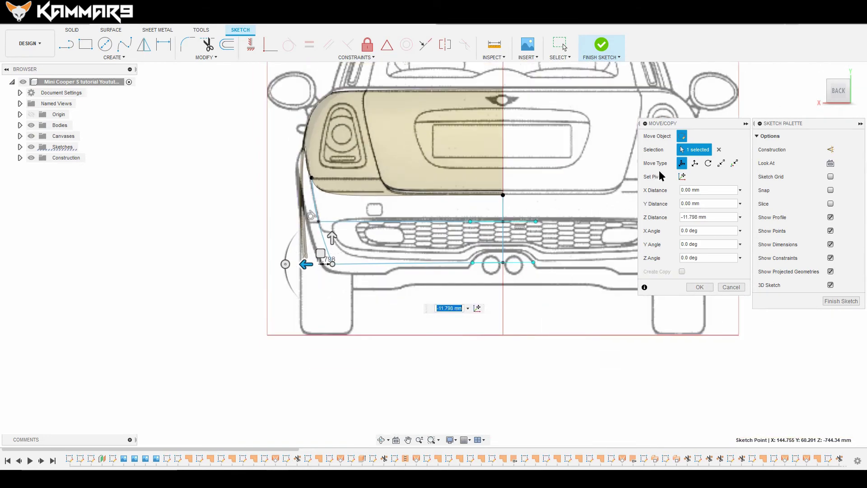
- Shift the lower cross spline's outboard end point -0.346 mm in X in the top view
{"action": "left_click", "coordinate": [835, 82]}
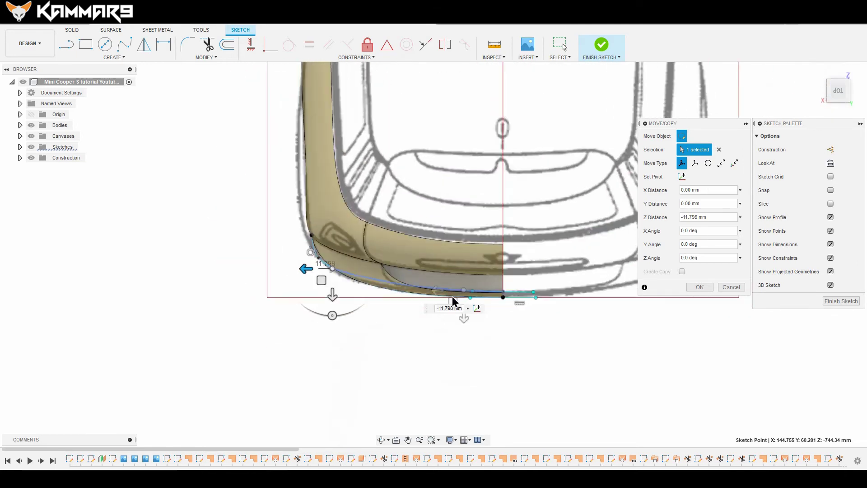
{"action": "scroll", "coordinate": [329, 285], "scroll_direction": "up", "scroll_amount": 5}
{"action": "scroll", "coordinate": [240, 261], "scroll_direction": "up", "scroll_amount": 4}
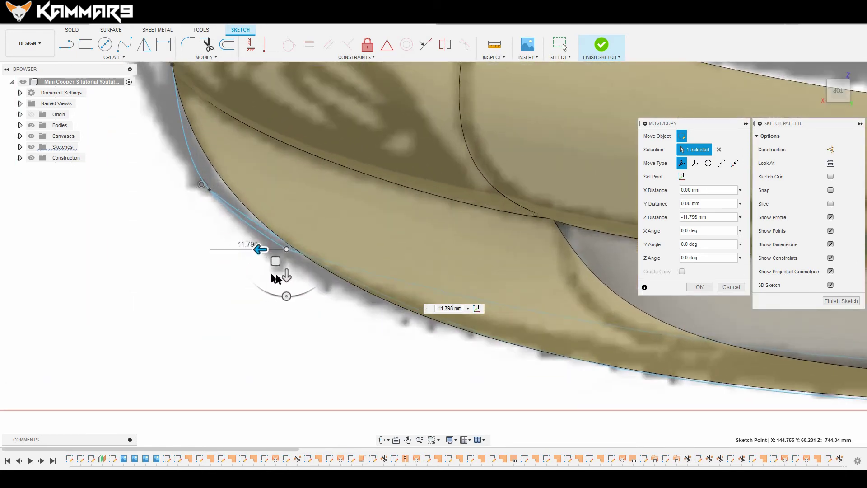
{"action": "left_click_drag", "start_coordinate": [281, 274], "coordinate": [286, 271]}
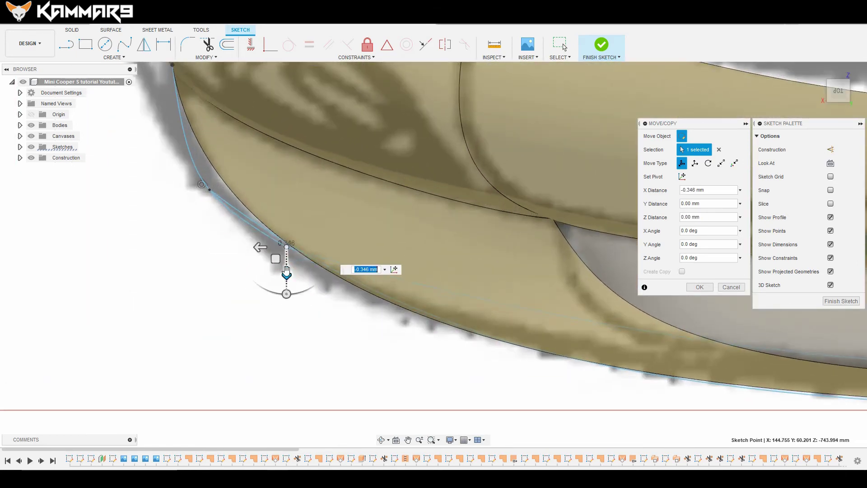
- Move the middle cross spline's outboard end point -1.039 mm in X and -0.416 mm in Z, and apply the move
{"action": "left_click", "coordinate": [211, 191]}
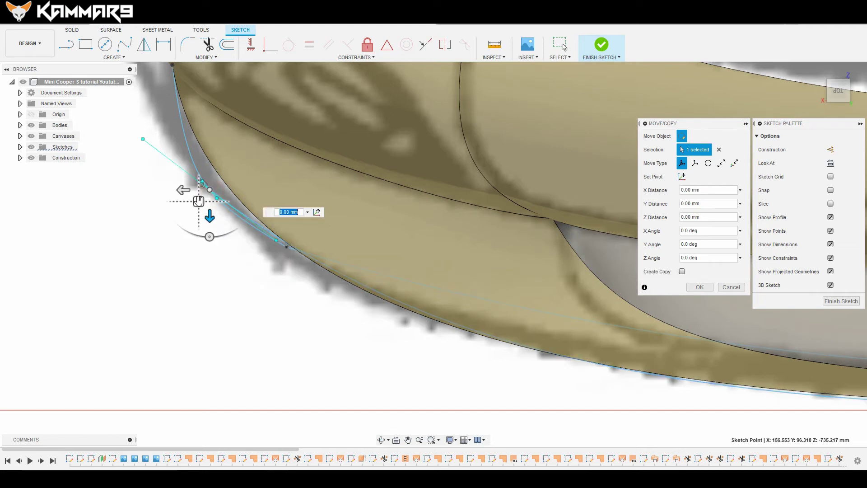
{"action": "left_click_drag", "start_coordinate": [199, 201], "coordinate": [201, 195]}
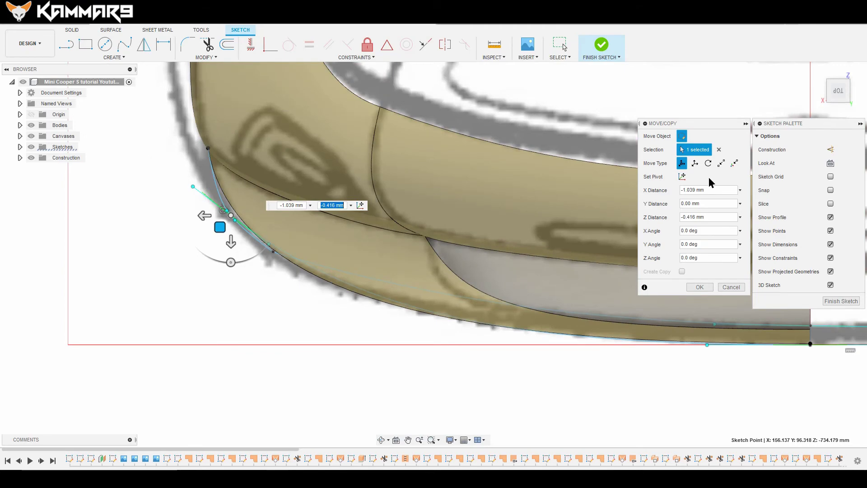
{"action": "scroll", "coordinate": [298, 314], "scroll_direction": "down", "scroll_amount": 4}
{"action": "middle_click_drag", "start_coordinate": [427, 267], "coordinate": [432, 328], "text": "shift"}
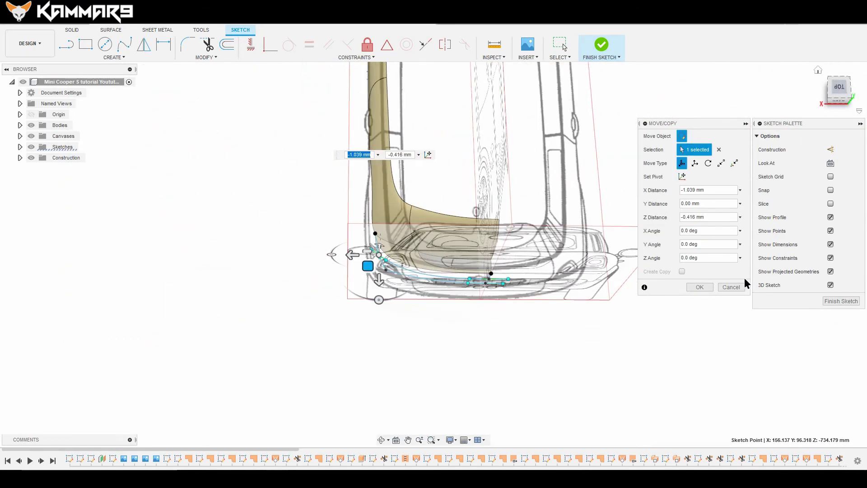
{"action": "left_click", "coordinate": [698, 287]}
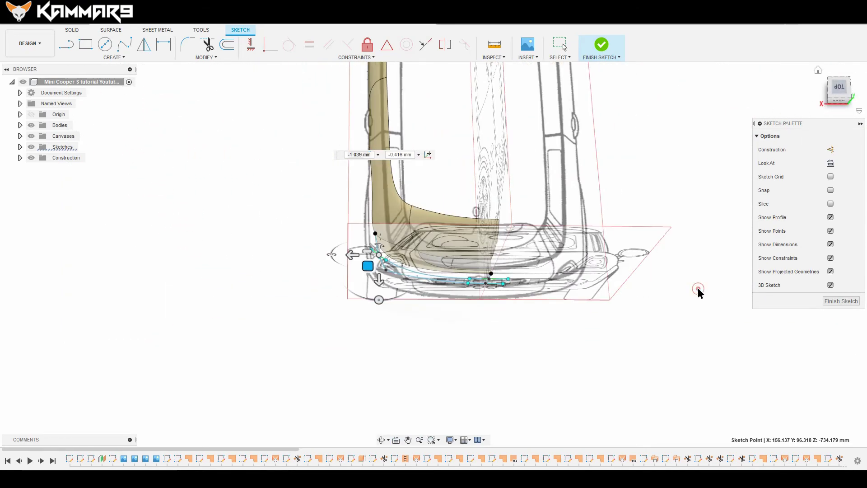
- Raise the lower cross spline's outboard end point 1.041 mm in the right side view and apply the move
{"action": "left_click", "coordinate": [831, 102]}
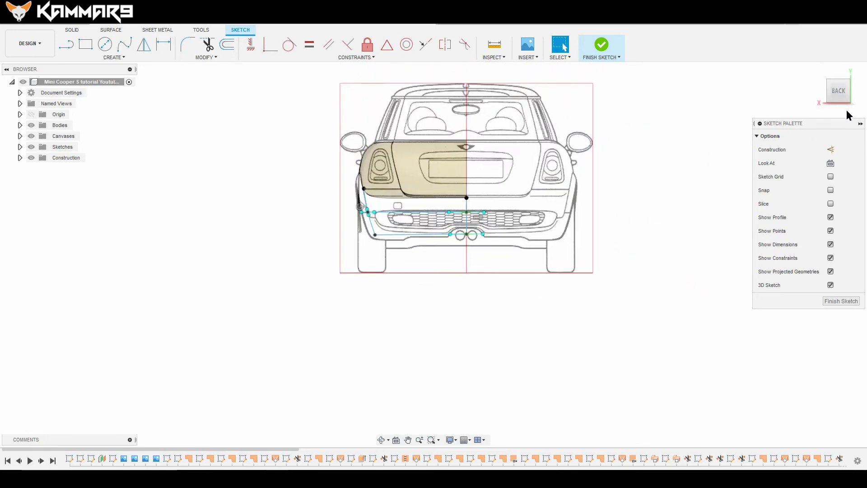
{"action": "left_click", "coordinate": [814, 97]}
{"action": "scroll", "coordinate": [504, 227], "scroll_direction": "up", "scroll_amount": 10}
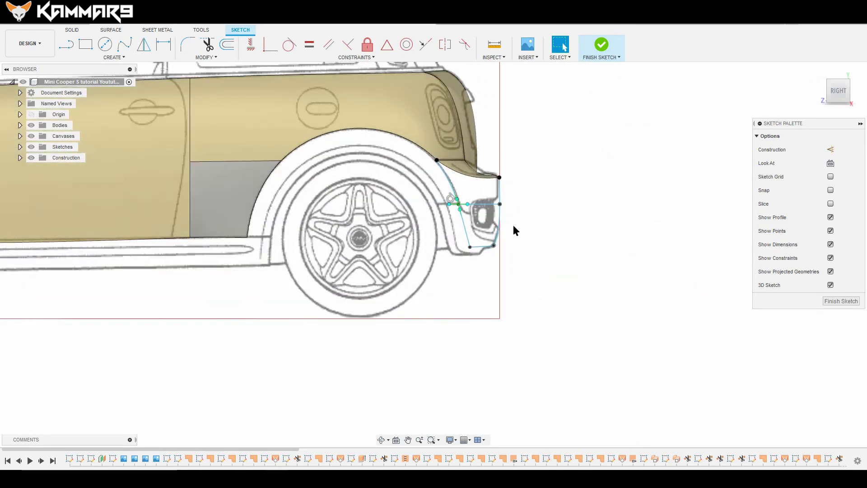
{"action": "scroll", "coordinate": [475, 214], "scroll_direction": "up", "scroll_amount": 1}
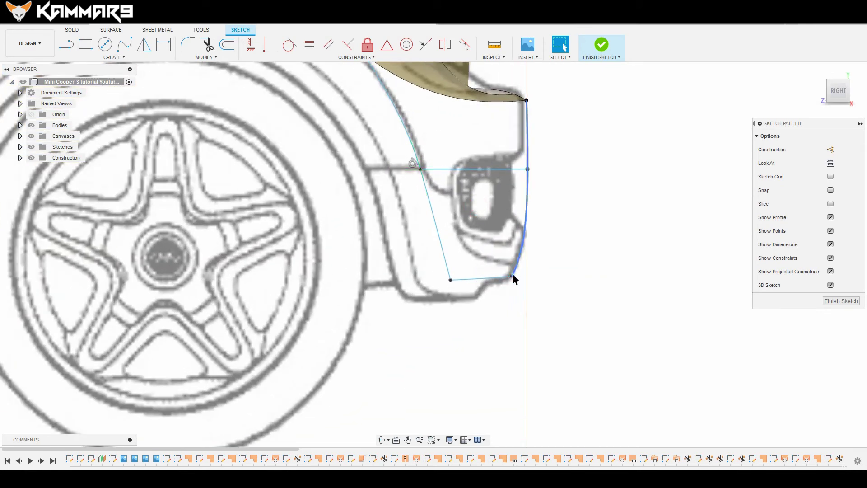
{"action": "scroll", "coordinate": [536, 270], "scroll_direction": "down", "scroll_amount": 3}
{"action": "scroll", "coordinate": [480, 273], "scroll_direction": "up", "scroll_amount": 5}
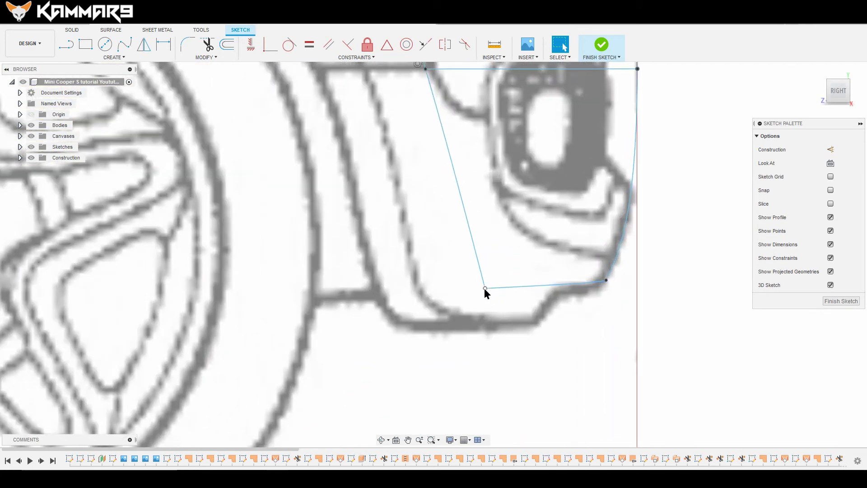
{"action": "left_click", "coordinate": [483, 288]}
{"action": "key", "text": "m"}
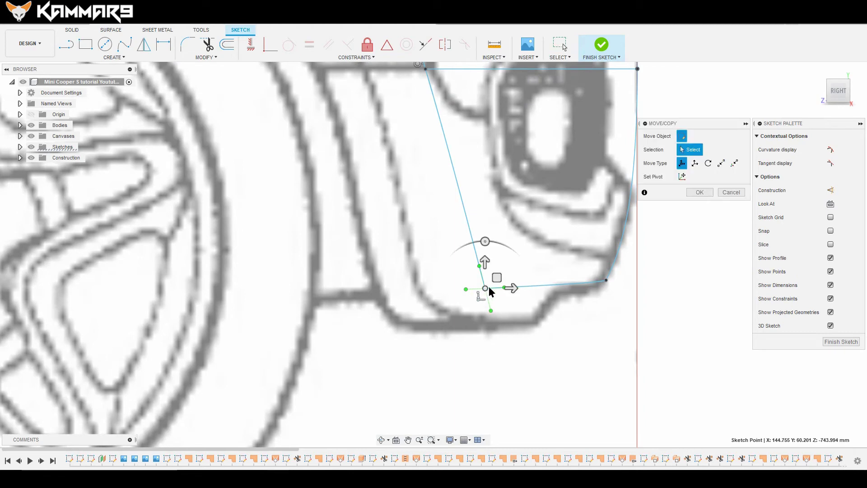
{"action": "left_click_drag", "start_coordinate": [485, 265], "coordinate": [485, 256]}
{"action": "scroll", "coordinate": [551, 275], "scroll_direction": "up", "scroll_amount": 6}
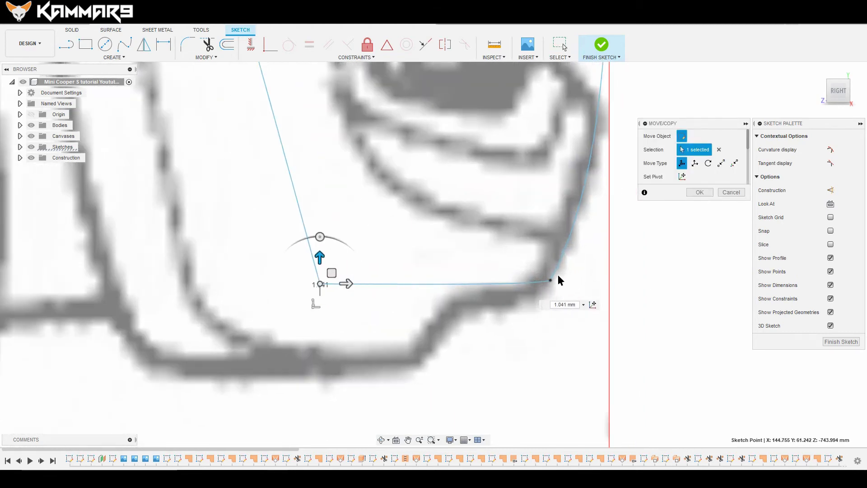
{"action": "left_click", "coordinate": [548, 282]}
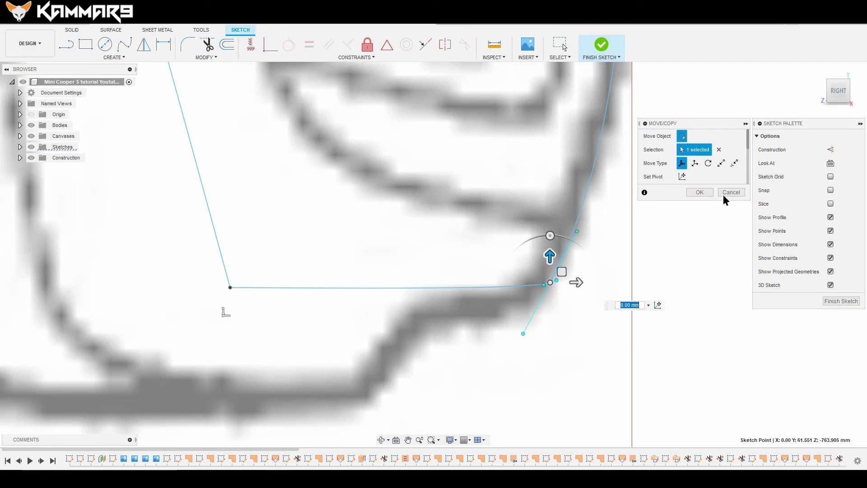
{"action": "left_click", "coordinate": [699, 192]}
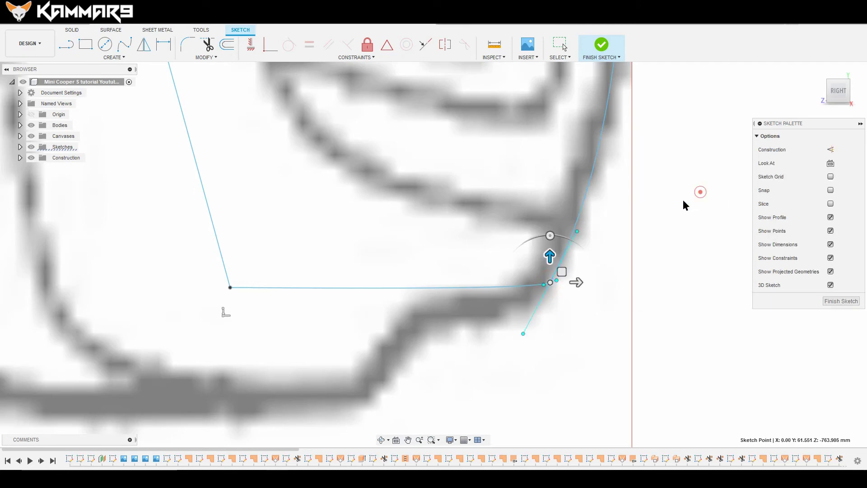
- Apply a horizontal/vertical constraint between the end point of the lower cross spline's centreline tangent handle and the spline's centreline point
{"action": "left_click", "coordinate": [555, 283]}
{"action": "left_click", "coordinate": [838, 76]}
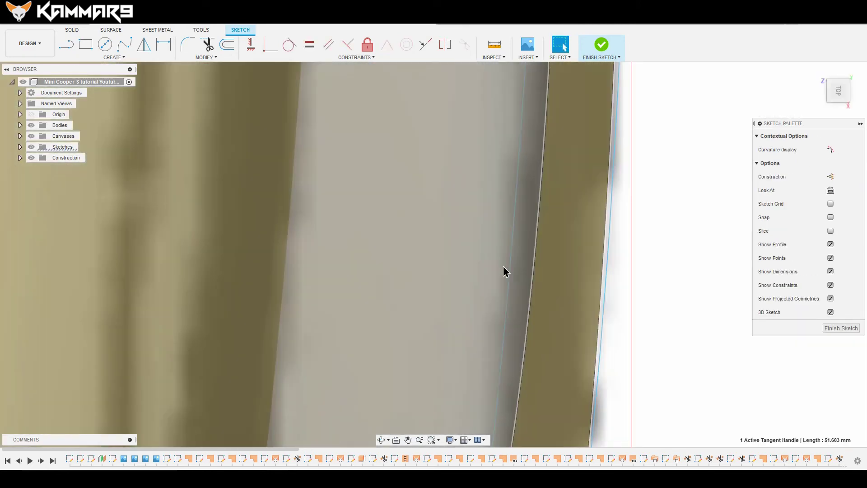
{"action": "scroll", "coordinate": [559, 284], "scroll_direction": "down", "scroll_amount": 3}
{"action": "scroll", "coordinate": [546, 141], "scroll_direction": "up", "scroll_amount": 3}
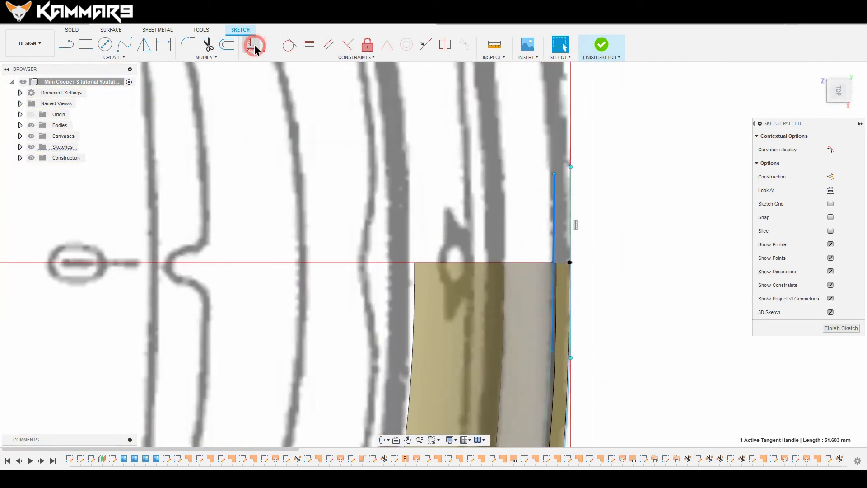
{"action": "left_click", "coordinate": [250, 43]}
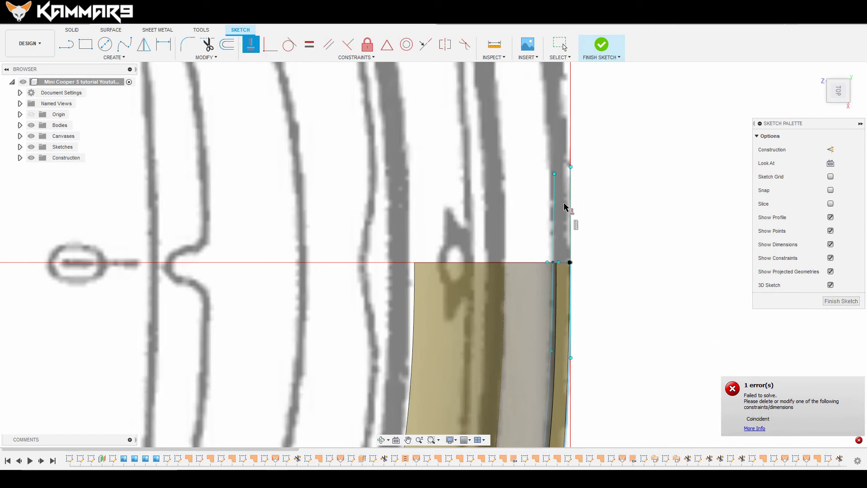
{"action": "left_click", "coordinate": [556, 174]}
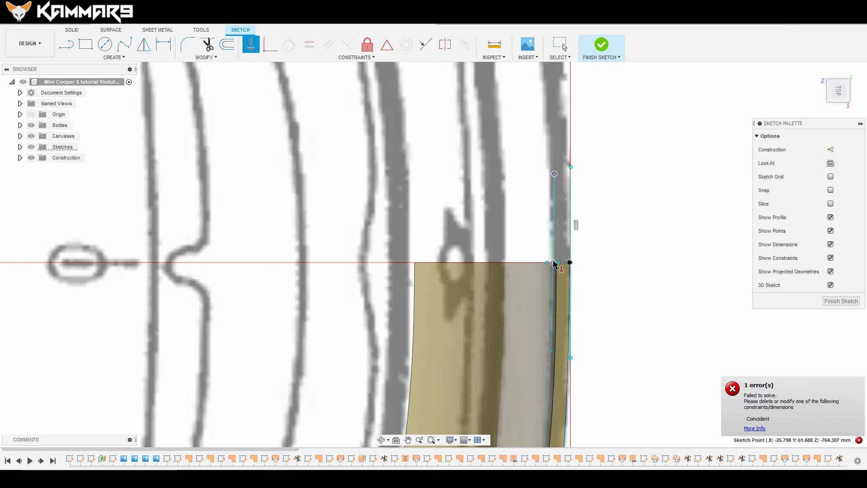
- Examine the rear bumper splines against the blueprints from several angles
{"action": "scroll", "coordinate": [549, 237], "scroll_direction": "down", "scroll_amount": 5}
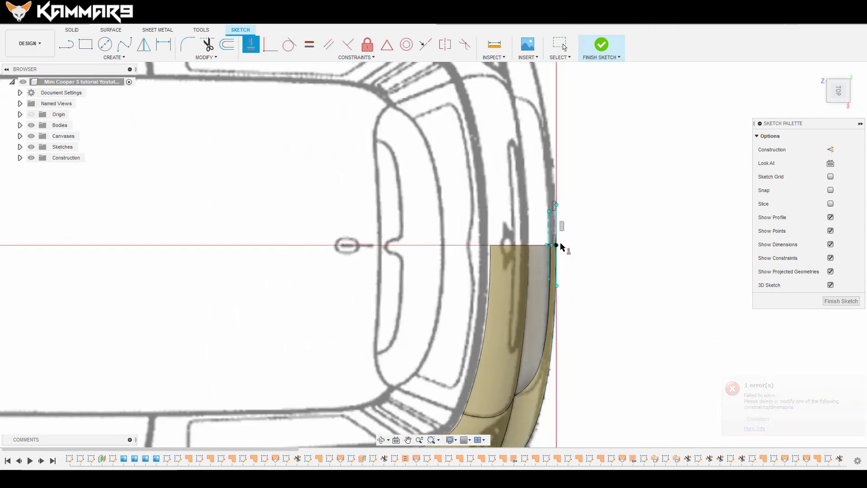
{"action": "scroll", "coordinate": [561, 248], "scroll_direction": "down", "scroll_amount": 8}
{"action": "middle_click_drag", "start_coordinate": [558, 298], "coordinate": [560, 258], "text": "shift"}
{"action": "scroll", "coordinate": [568, 305], "scroll_direction": "up", "scroll_amount": 5}
{"action": "scroll", "coordinate": [578, 312], "scroll_direction": "down", "scroll_amount": 5}
{"action": "middle_click_drag", "start_coordinate": [552, 314], "coordinate": [540, 313], "text": "shift"}
{"action": "middle_click_drag", "start_coordinate": [656, 293], "coordinate": [643, 287], "text": "shift"}
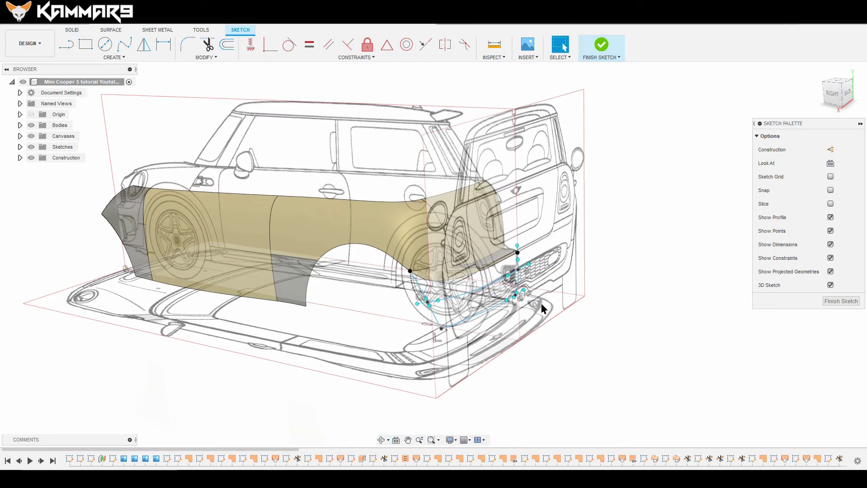
{"action": "middle_click_drag", "start_coordinate": [540, 316], "coordinate": [490, 339], "text": "shift"}
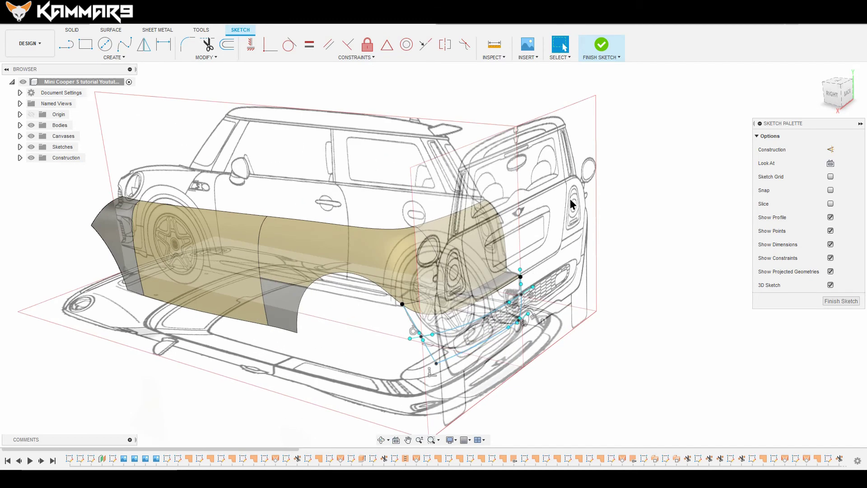
- Finish the bumper sketch and hide the blueprint canvases
{"action": "left_click", "coordinate": [839, 301]}
{"action": "scroll", "coordinate": [506, 244], "scroll_direction": "down", "scroll_amount": 2}
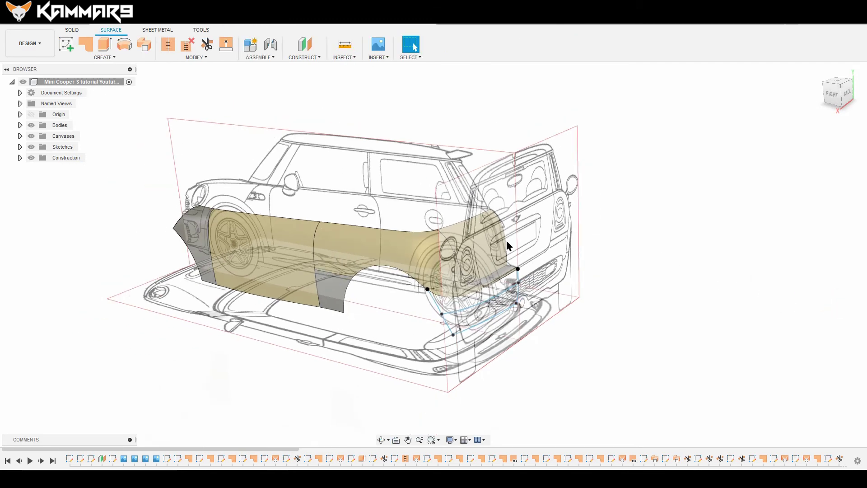
{"action": "left_click", "coordinate": [31, 136]}
{"action": "scroll", "coordinate": [492, 327], "scroll_direction": "up", "scroll_amount": 3}
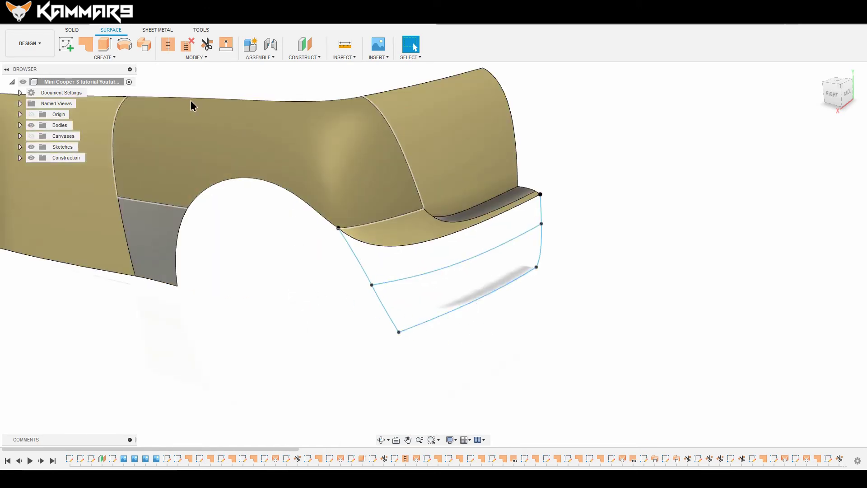
- Set up a surface loft from the bumper ledge's lower edge through the middle cross spline to the lower cross spline
{"action": "left_click", "coordinate": [102, 57]}
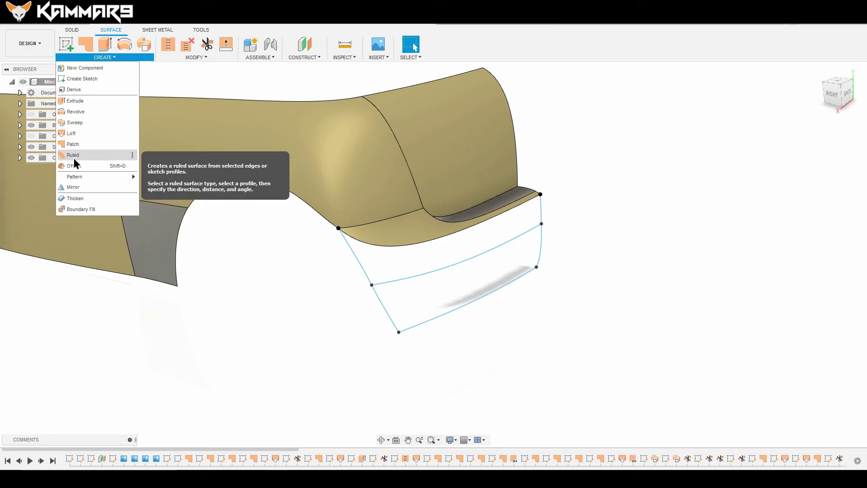
{"action": "left_click", "coordinate": [132, 133]}
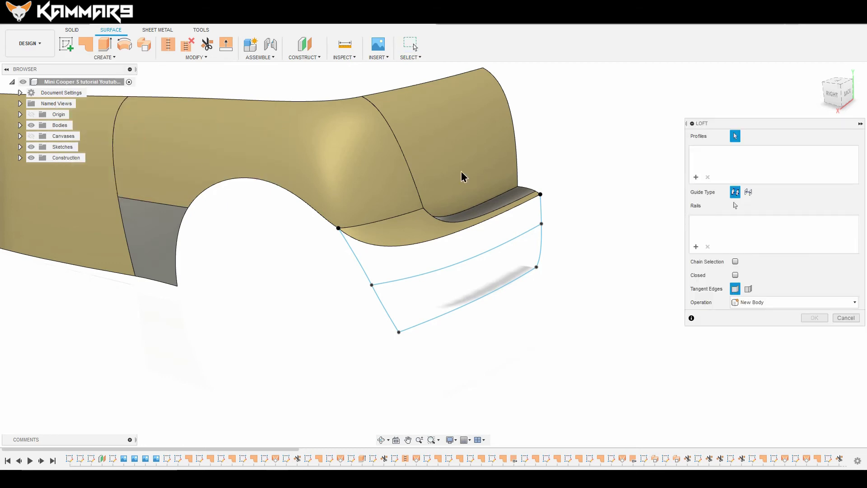
{"action": "left_click", "coordinate": [496, 215]}
{"action": "left_click", "coordinate": [501, 246]}
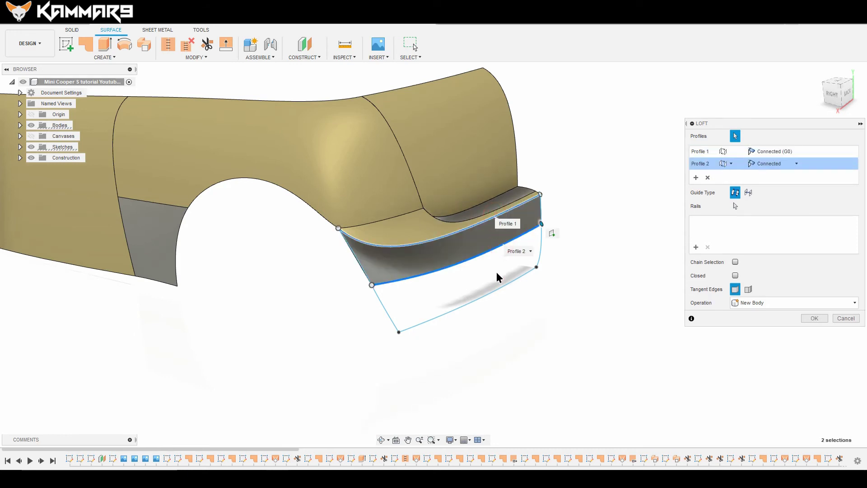
{"action": "left_click", "coordinate": [495, 292]}
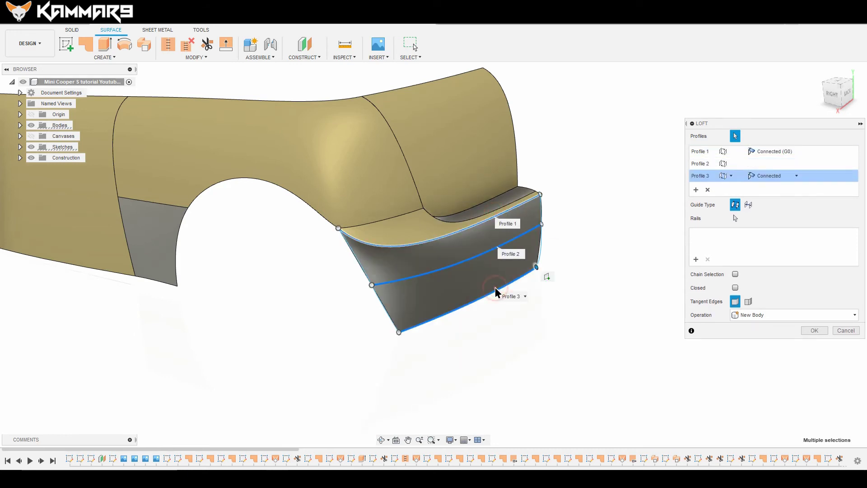
- Add the centreline spline and both wheel-arch side spline segments as loft rails, and create the surface as a new body
{"action": "left_click", "coordinate": [695, 259]}
{"action": "left_click", "coordinate": [542, 240]}
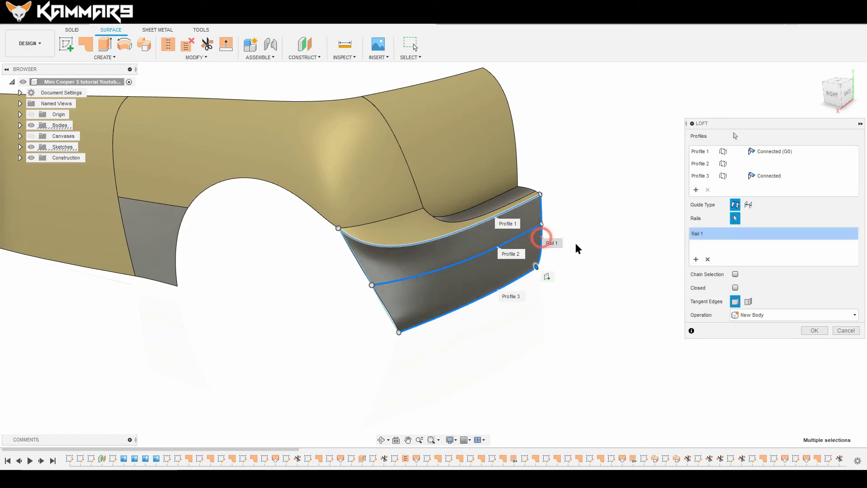
{"action": "left_click", "coordinate": [385, 312]}
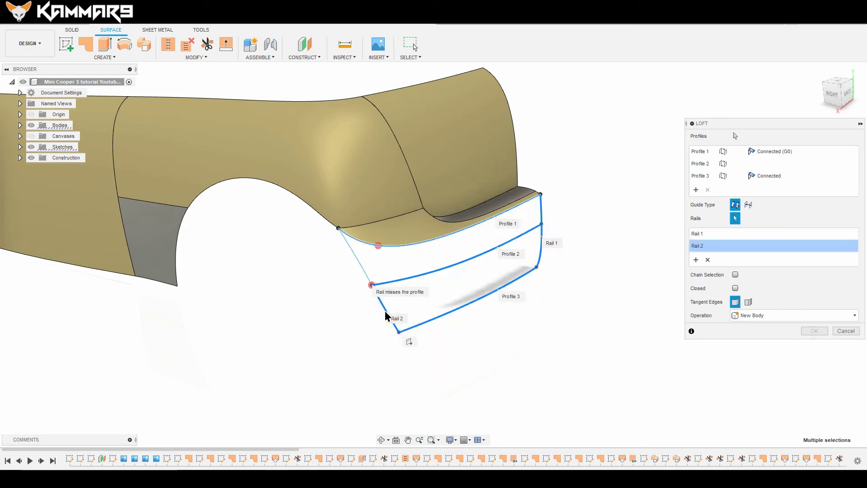
{"action": "left_click", "coordinate": [368, 279]}
{"action": "scroll", "coordinate": [442, 273], "scroll_direction": "up", "scroll_amount": 3}
{"action": "middle_click_drag", "start_coordinate": [442, 273], "coordinate": [449, 251], "text": "shift"}
{"action": "left_click", "coordinate": [812, 332]}
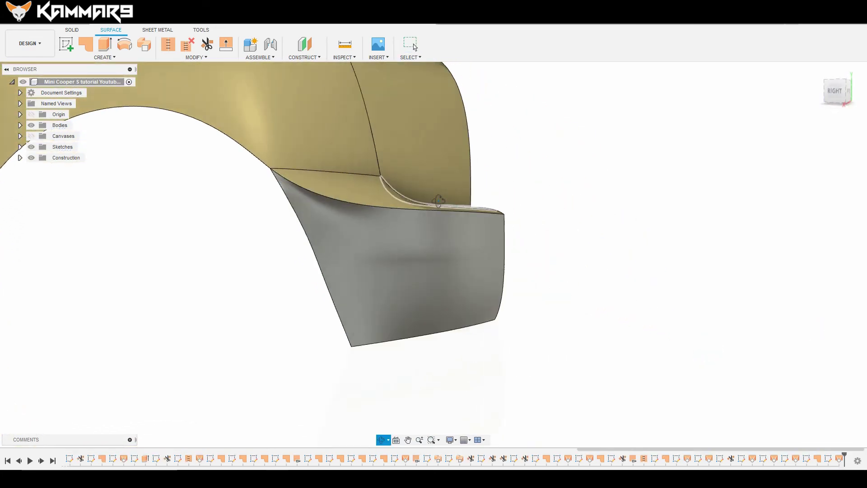
- Show the blueprint canvases over the lofted bumper surface in the right side view
{"action": "middle_click_drag", "start_coordinate": [407, 203], "coordinate": [526, 213], "text": "shift"}
{"action": "left_click", "coordinate": [835, 92]}
{"action": "scroll", "coordinate": [625, 270], "scroll_direction": "up", "scroll_amount": 4}
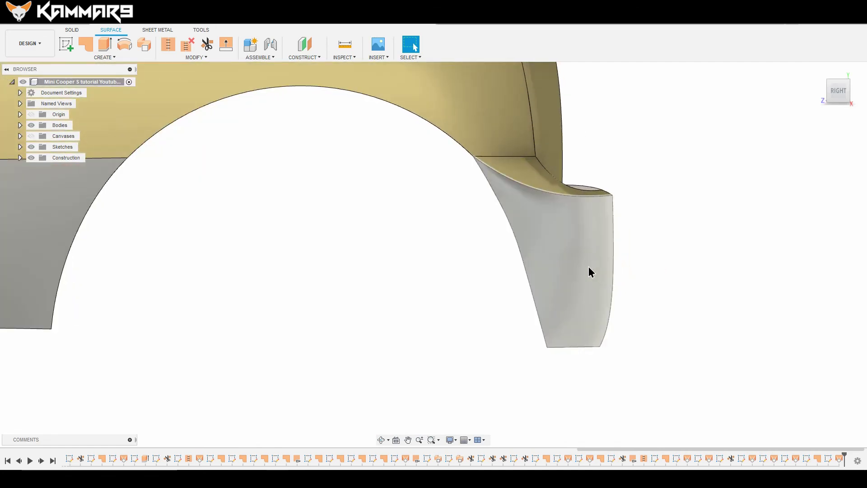
{"action": "left_click", "coordinate": [31, 136]}
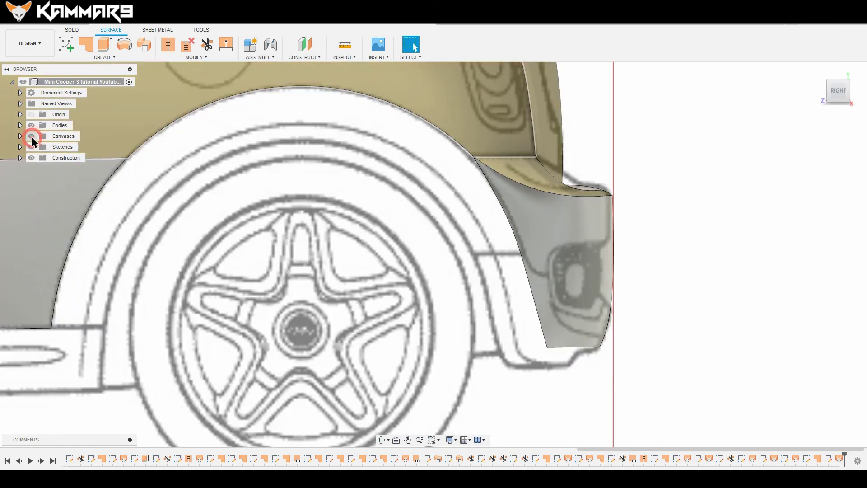
{"action": "scroll", "coordinate": [571, 273], "scroll_direction": "up", "scroll_amount": 2}
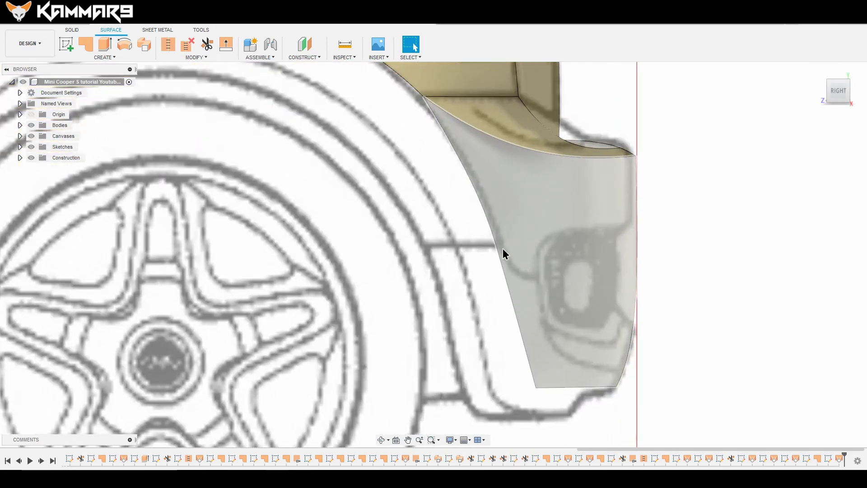
{"action": "scroll", "coordinate": [500, 263], "scroll_direction": "down", "scroll_amount": 5}
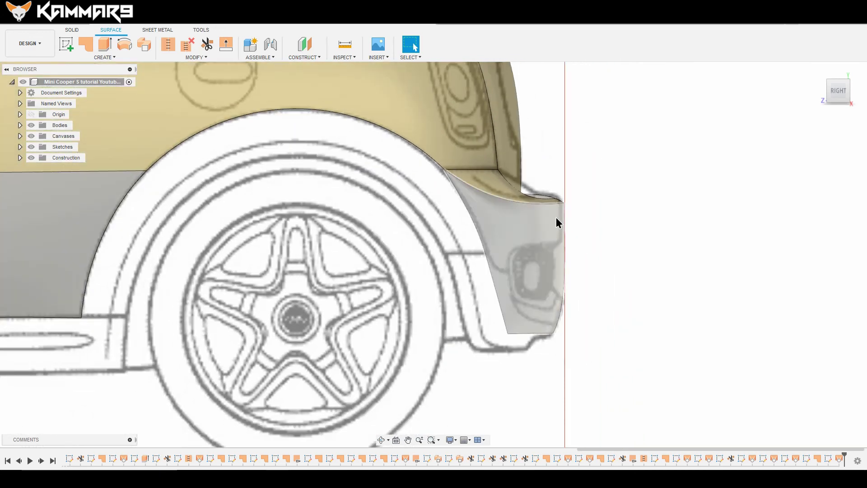
- Examine how the bumper surface's outline follows the blueprints in the top, angled and right side views
{"action": "left_click", "coordinate": [838, 76]}
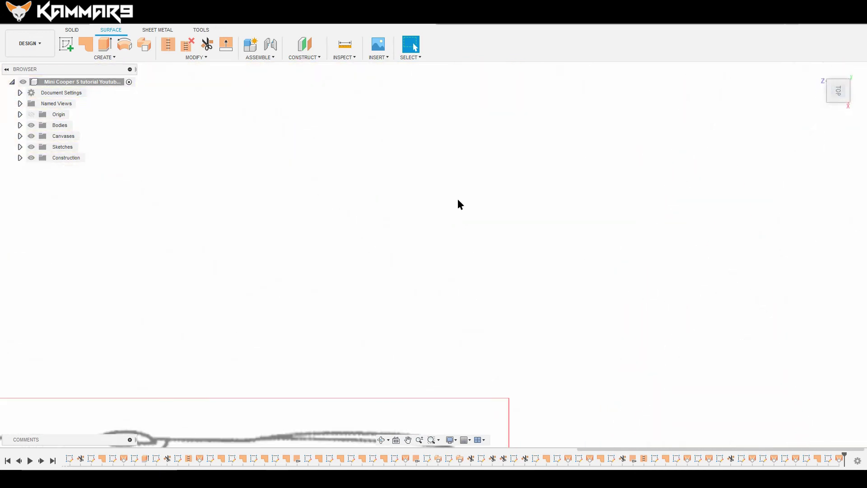
{"action": "scroll", "coordinate": [493, 364], "scroll_direction": "up", "scroll_amount": 4}
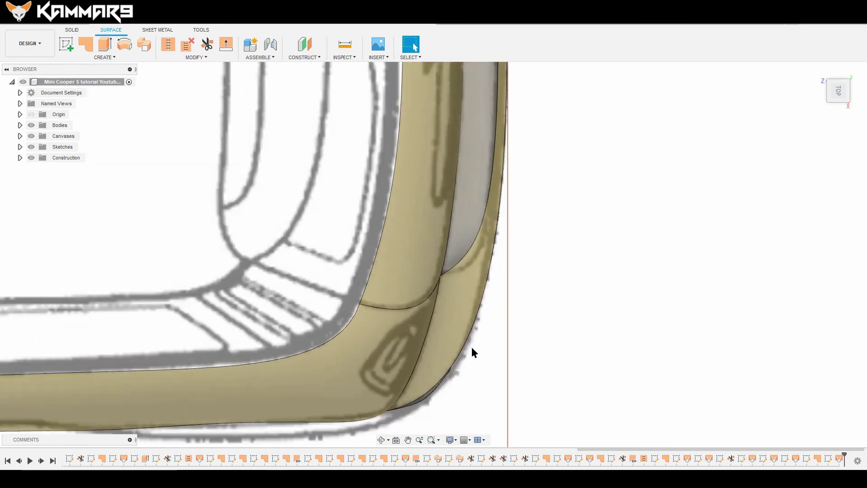
{"action": "scroll", "coordinate": [470, 348], "scroll_direction": "down", "scroll_amount": 2}
{"action": "scroll", "coordinate": [493, 183], "scroll_direction": "up", "scroll_amount": 3}
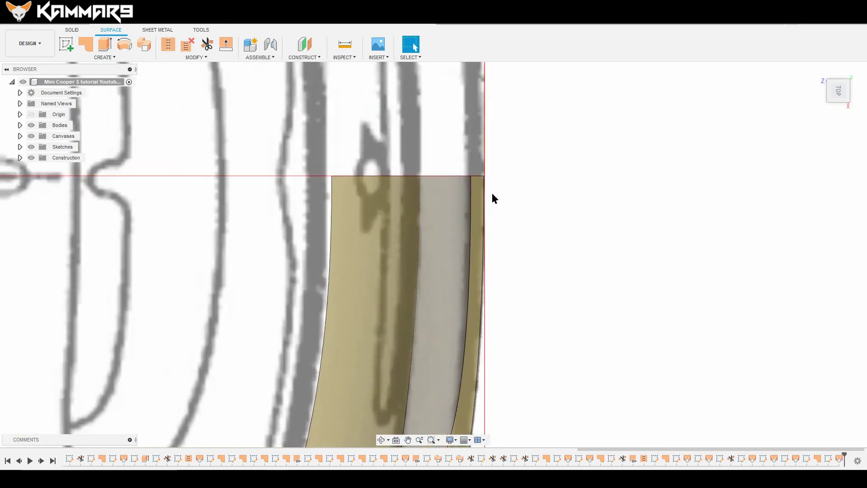
{"action": "scroll", "coordinate": [491, 195], "scroll_direction": "down", "scroll_amount": 3}
{"action": "mouse_move", "coordinate": [495, 270]}
{"action": "middle_mouse_down", "text": "shift"}
{"action": "mouse_move", "coordinate": [478, 228]}
{"action": "mouse_move", "coordinate": [485, 397]}
{"action": "mouse_move", "coordinate": [515, 309]}
{"action": "mouse_move", "coordinate": [507, 281]}
{"action": "middle_mouse_up", "text": "shift"}
{"action": "scroll", "coordinate": [507, 280], "scroll_direction": "down", "scroll_amount": 2}
{"action": "scroll", "coordinate": [520, 402], "scroll_direction": "up", "scroll_amount": 4}
{"action": "middle_click_drag", "start_coordinate": [496, 358], "coordinate": [777, 243], "text": "shift"}
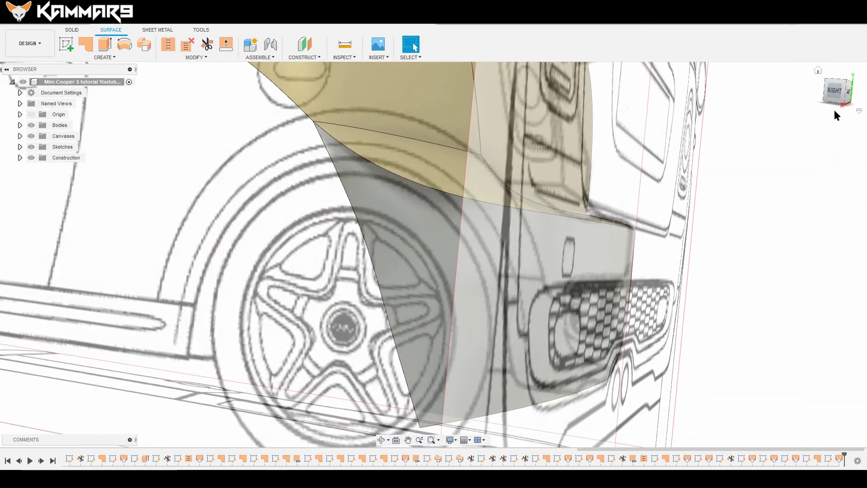
{"action": "left_click", "coordinate": [833, 93]}
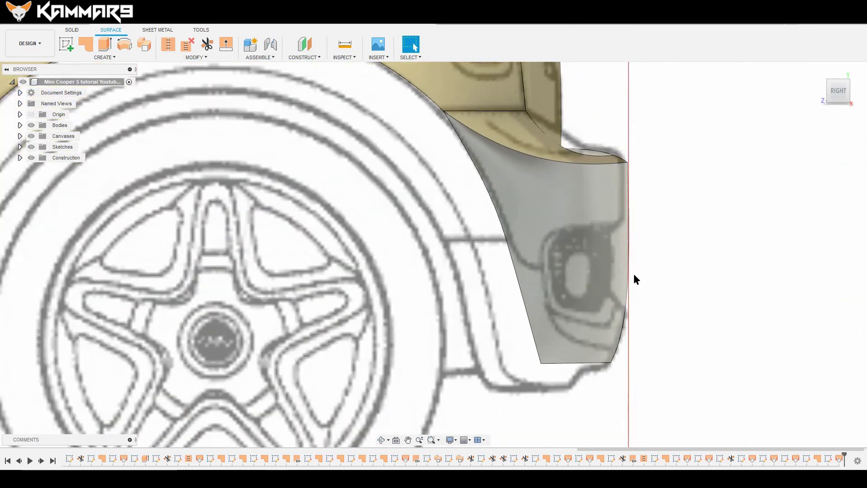
{"action": "scroll", "coordinate": [632, 266], "scroll_direction": "up", "scroll_amount": 5}
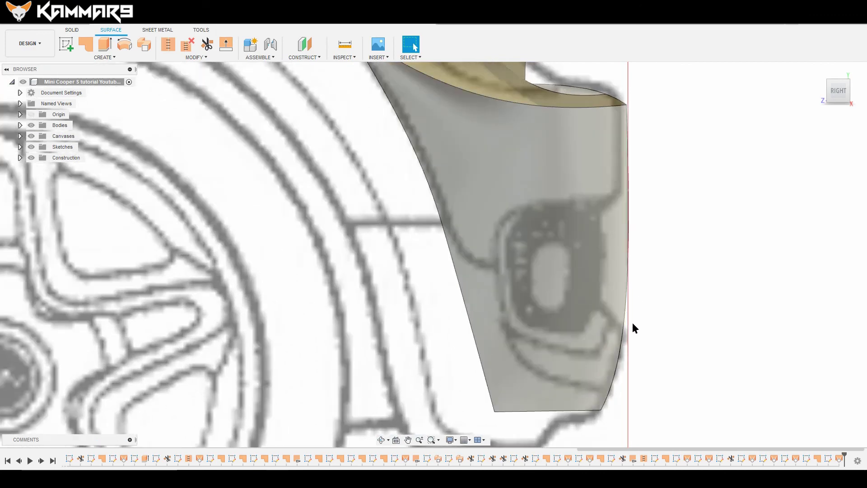
{"action": "scroll", "coordinate": [632, 341], "scroll_direction": "down", "scroll_amount": 5}
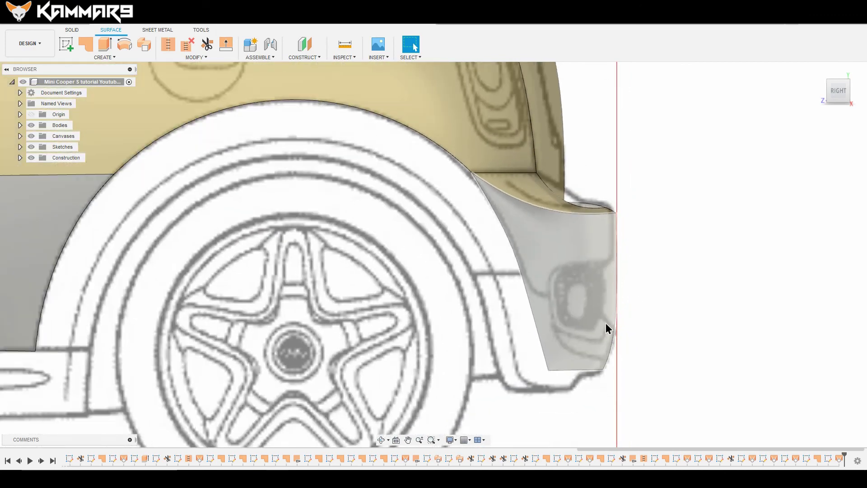
{"action": "scroll", "coordinate": [621, 218], "scroll_direction": "up", "scroll_amount": 2}
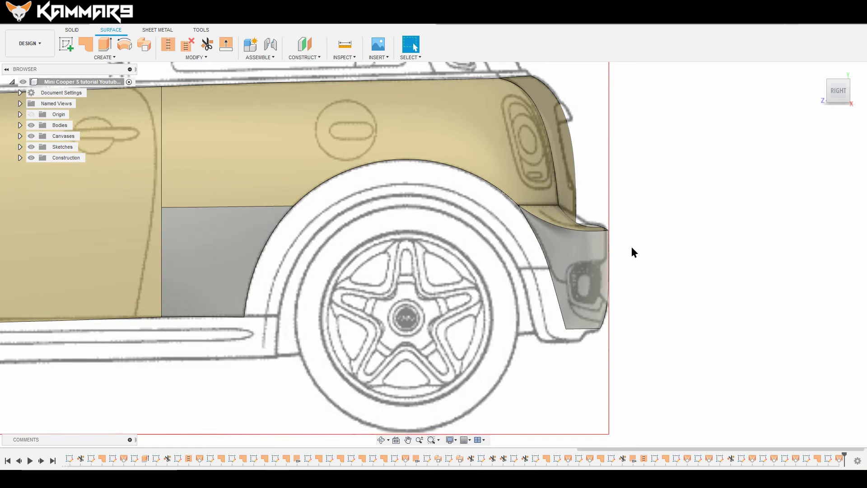
- Reopen the bumper sketch and move the middle cross spline's wheel-arch end point 1.65 mm in X towards the rear
{"action": "right_click", "coordinate": [828, 458]}
{"action": "left_click", "coordinate": [818, 368]}
{"action": "scroll", "coordinate": [616, 256], "scroll_direction": "up", "scroll_amount": 5}
{"action": "left_click", "coordinate": [486, 280]}
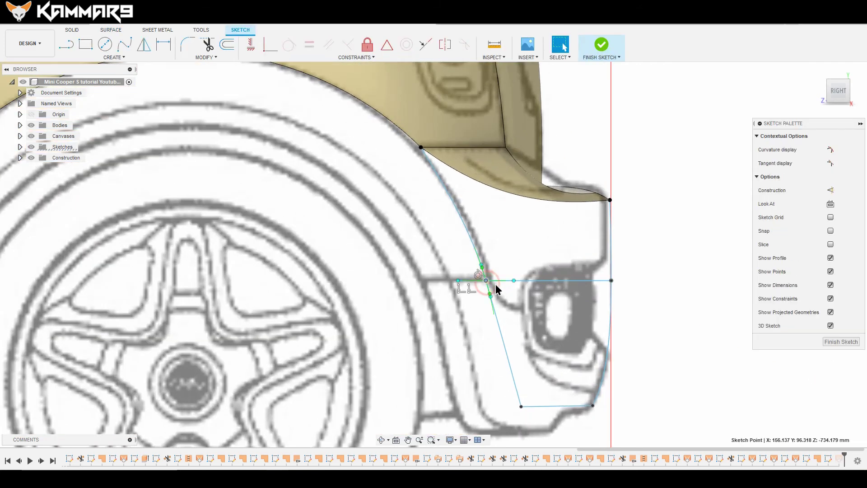
{"action": "scroll", "coordinate": [495, 284], "scroll_direction": "up", "scroll_amount": 2}
{"action": "key", "text": "m"}
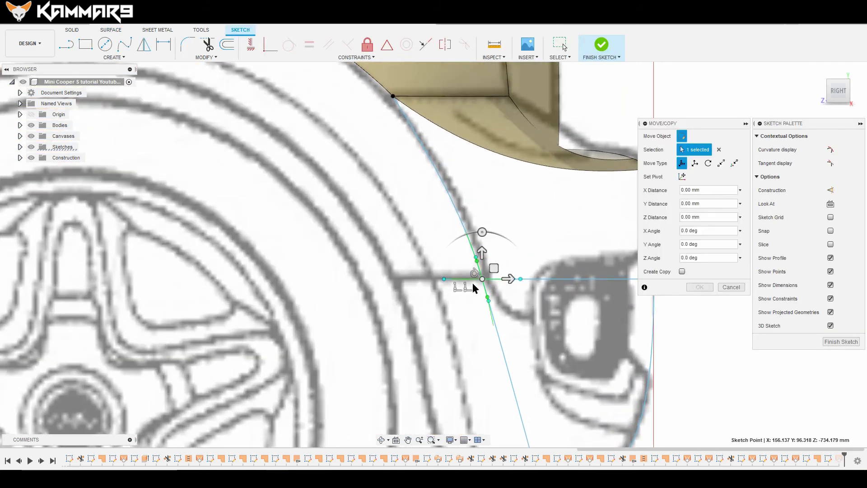
{"action": "left_click_drag", "start_coordinate": [509, 280], "coordinate": [517, 281]}
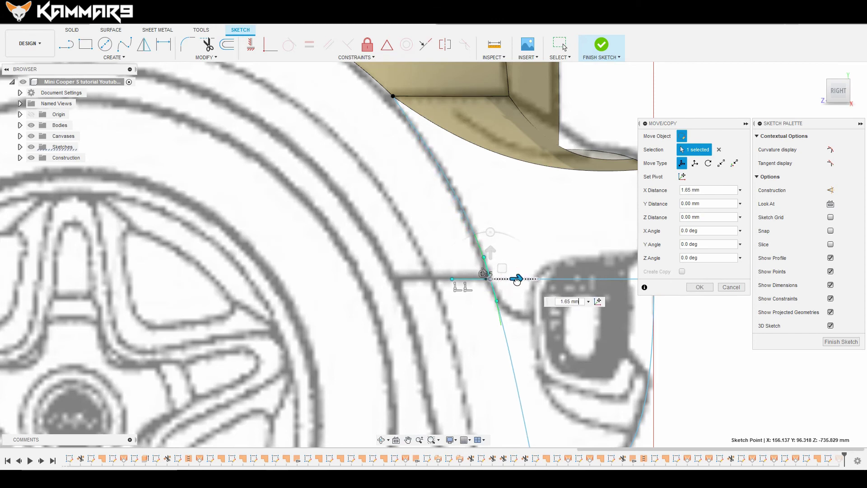
{"action": "scroll", "coordinate": [493, 207], "scroll_direction": "down", "scroll_amount": 2}
{"action": "scroll", "coordinate": [583, 330], "scroll_direction": "up", "scroll_amount": 2}
{"action": "scroll", "coordinate": [580, 361], "scroll_direction": "down", "scroll_amount": 3}
{"action": "scroll", "coordinate": [586, 349], "scroll_direction": "up", "scroll_amount": 3}
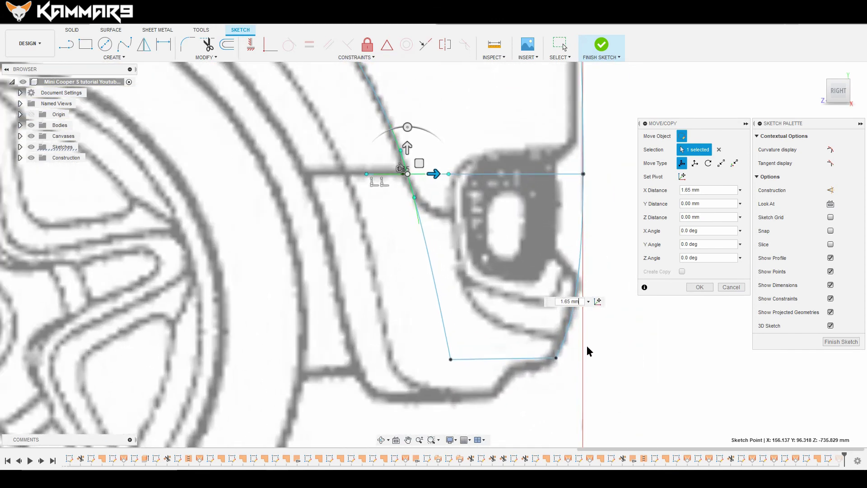
{"action": "scroll", "coordinate": [564, 361], "scroll_direction": "down", "scroll_amount": 3}
{"action": "scroll", "coordinate": [541, 375], "scroll_direction": "up", "scroll_amount": 3}
{"action": "scroll", "coordinate": [600, 207], "scroll_direction": "up", "scroll_amount": 1}
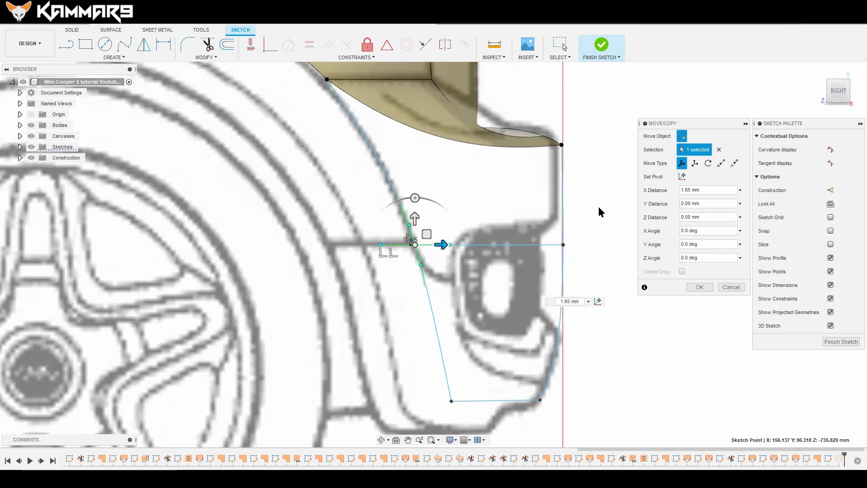
{"action": "left_click_drag", "start_coordinate": [564, 245], "coordinate": [593, 245]}
{"action": "left_click", "coordinate": [692, 287]}
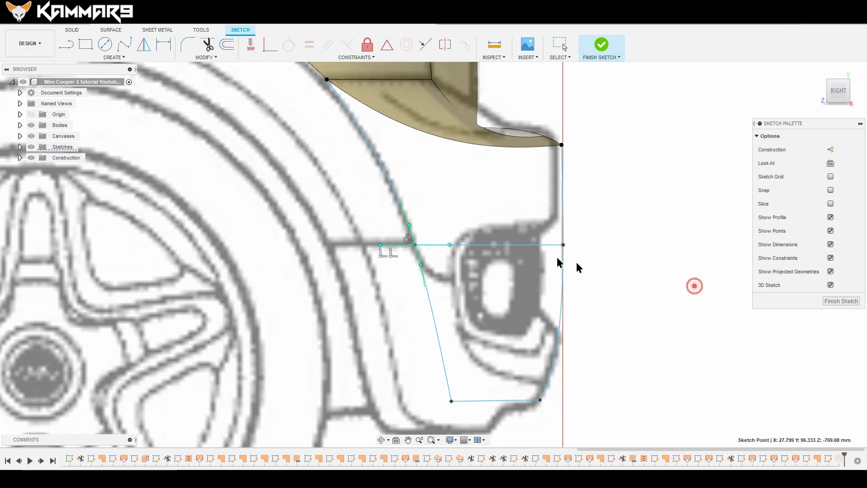
- Move the middle cross spline's centreline point vertically by -2.892 mm in the right side view and apply the move
{"action": "scroll", "coordinate": [556, 255], "scroll_direction": "up", "scroll_amount": 2}
{"action": "middle_click_drag", "start_coordinate": [561, 256], "coordinate": [631, 284], "text": "shift"}
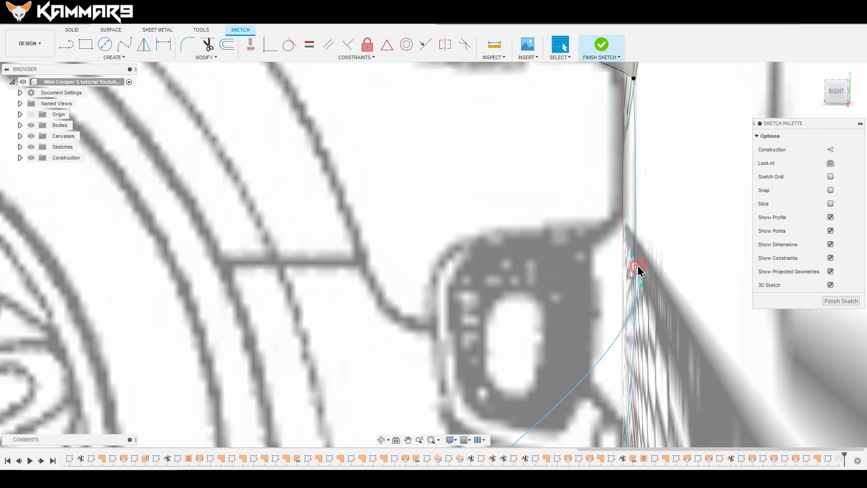
{"action": "left_click", "coordinate": [637, 267]}
{"action": "key", "text": "m"}
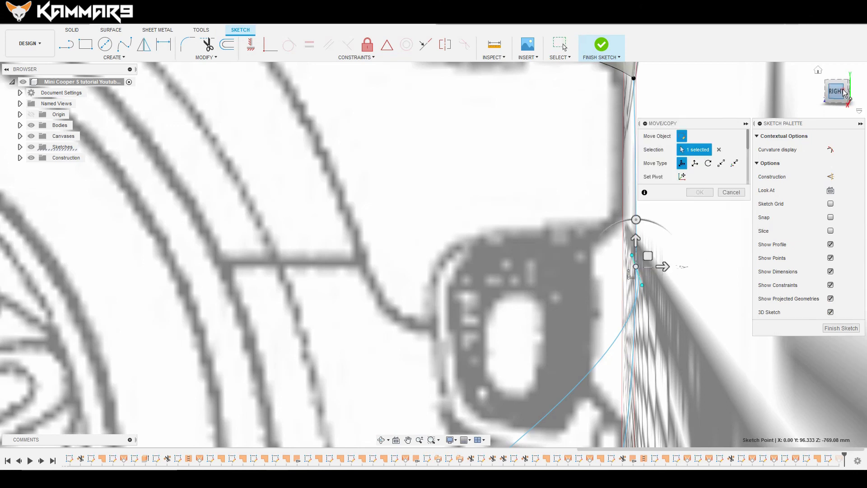
{"action": "left_click", "coordinate": [843, 92]}
{"action": "scroll", "coordinate": [576, 277], "scroll_direction": "up", "scroll_amount": 4}
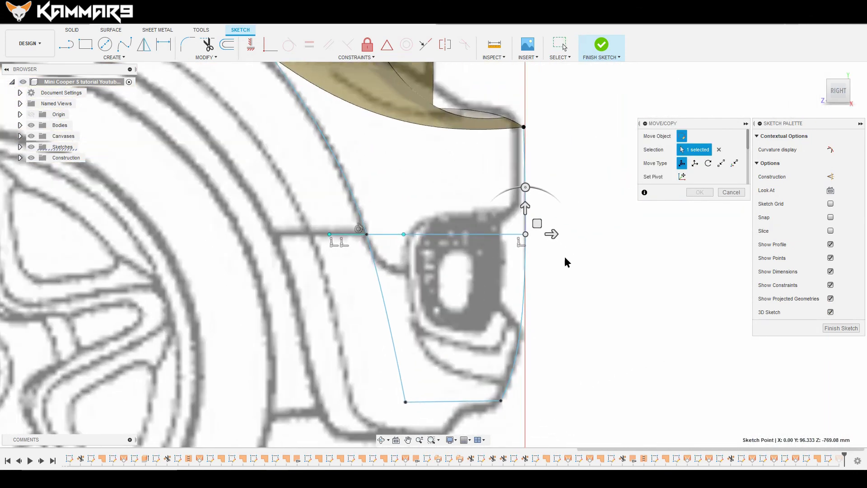
{"action": "mouse_move", "coordinate": [552, 233]}
{"action": "left_mouse_down"}
{"action": "mouse_move", "coordinate": [528, 214]}
{"action": "mouse_move", "coordinate": [529, 230]}
{"action": "left_mouse_up"}
{"action": "scroll", "coordinate": [530, 219], "scroll_direction": "up", "scroll_amount": 2}
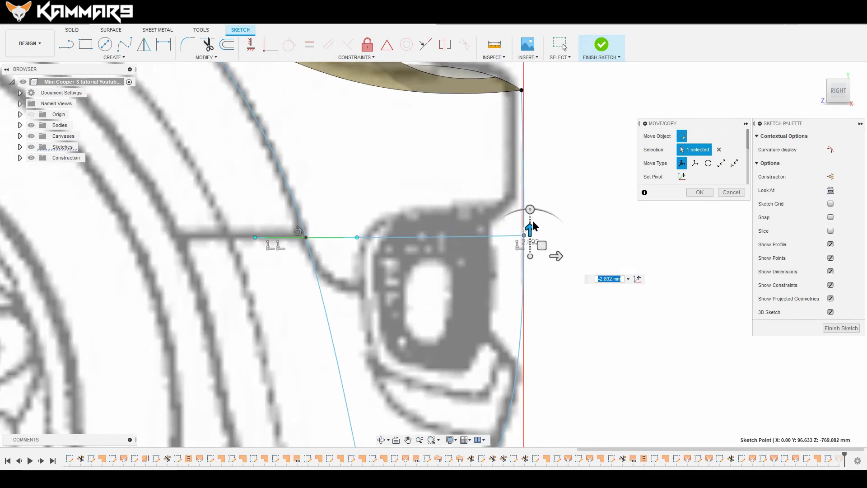
{"action": "scroll", "coordinate": [536, 215], "scroll_direction": "down", "scroll_amount": 2}
{"action": "left_click", "coordinate": [700, 192]}
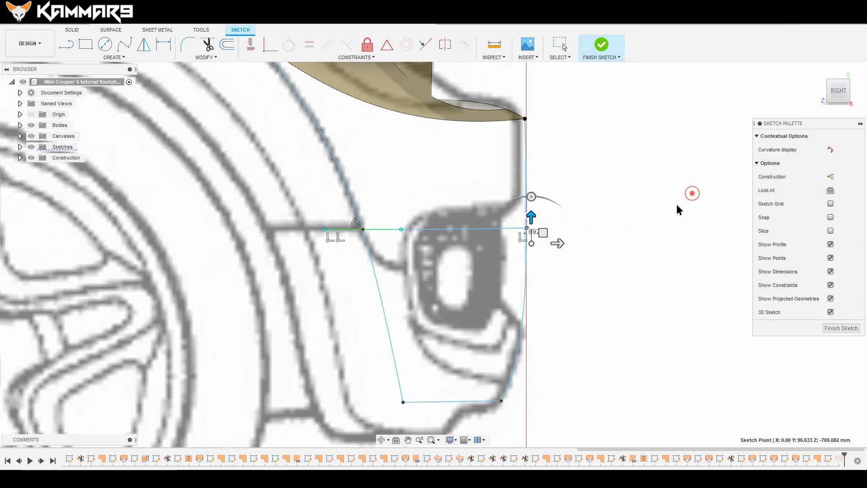
- Select the bumper's vertical centreline spline to expose its tangent handles
{"action": "left_click", "coordinate": [489, 230]}
{"action": "scroll", "coordinate": [494, 233], "scroll_direction": "up", "scroll_amount": 2}
{"action": "scroll", "coordinate": [509, 240], "scroll_direction": "down", "scroll_amount": 2}
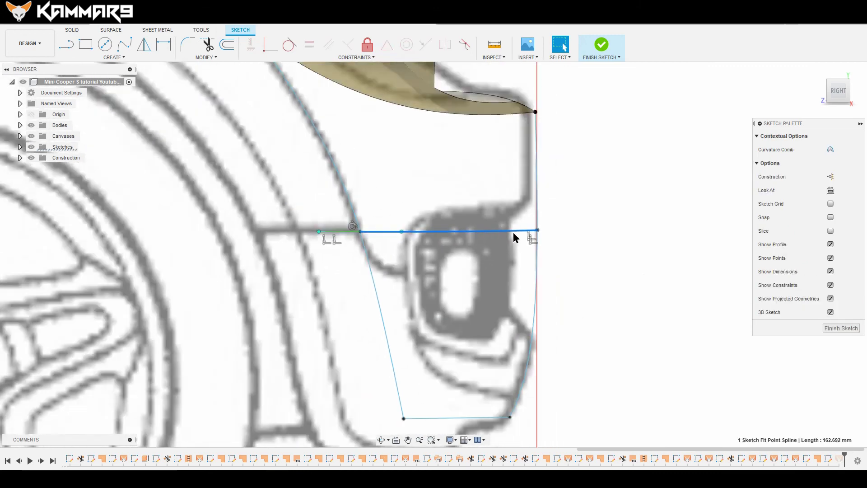
{"action": "left_click", "coordinate": [527, 358]}
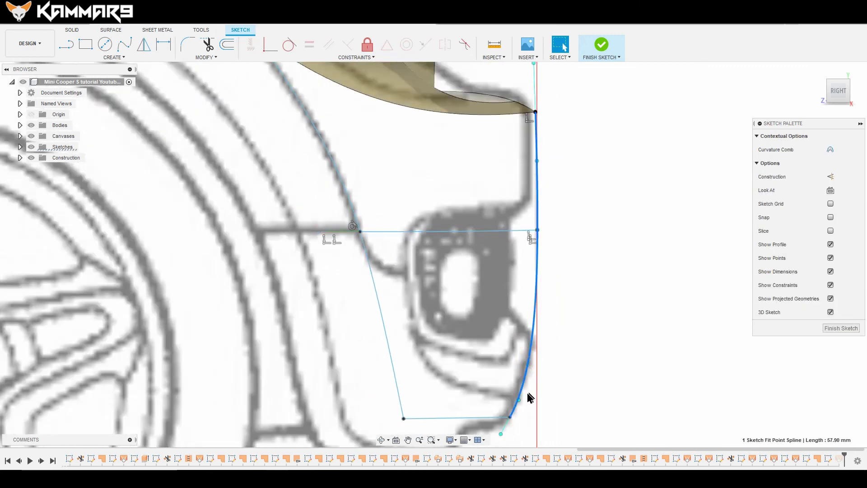